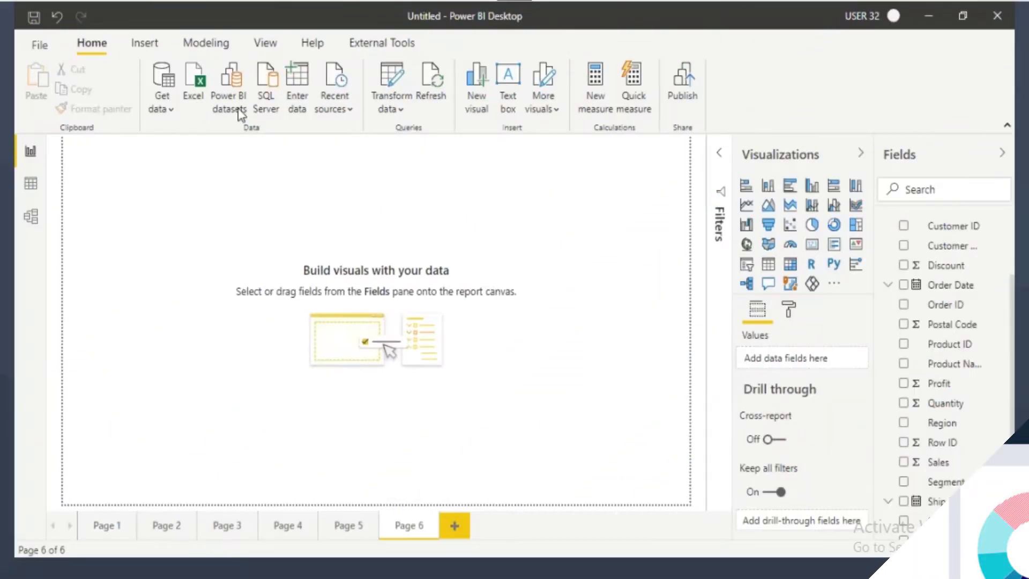
- Set the report page view of Page 6 to actual size
{"action": "left_click", "coordinate": [266, 43]}
{"action": "left_click", "coordinate": [429, 107]}
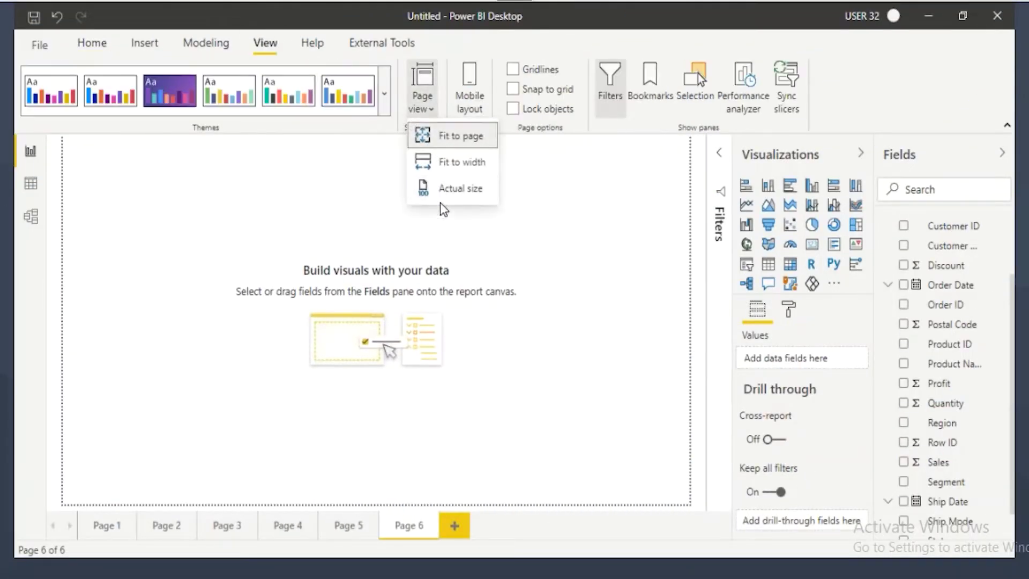
{"action": "left_click", "coordinate": [453, 184]}
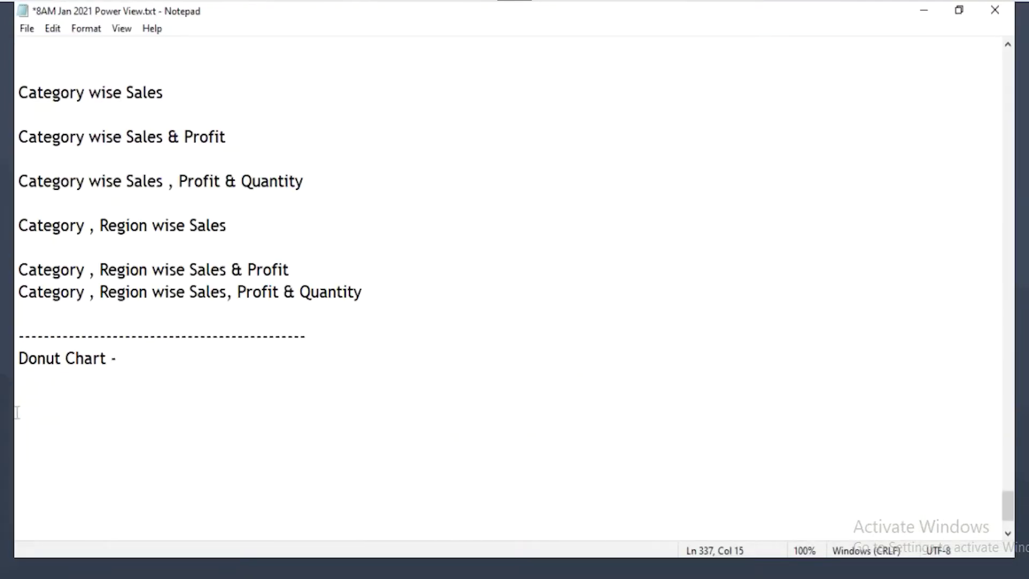
- In the Notepad notes, copy "Donut Chart" and paste it after the dash on the same line
{"action": "left_click_drag", "start_coordinate": [17, 357], "coordinate": [108, 359]}
{"action": "key", "text": "ctrl+c"}
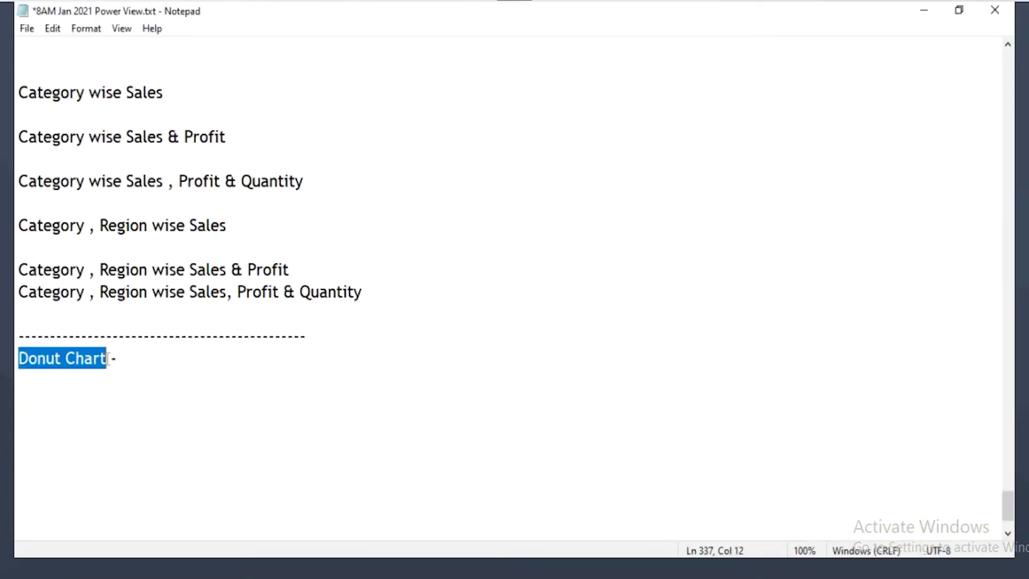
{"action": "left_click", "coordinate": [160, 360]}
{"action": "key", "text": "ctrl+v"}
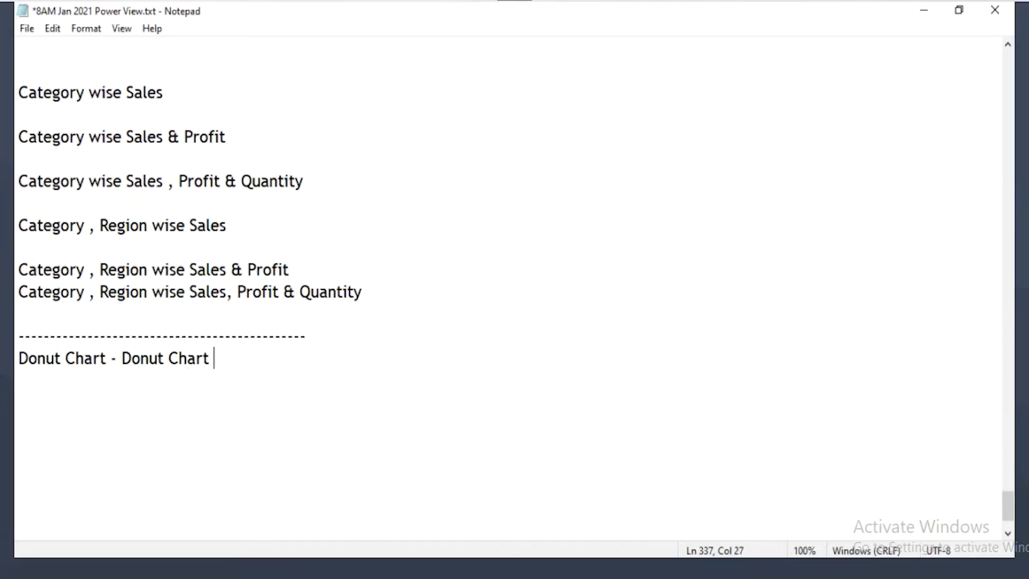
- Complete the Donut Chart line with "is used for Visualizing Categorical Data when we have Less Number of Categorical Values" from the Pie Chart note
{"action": "scroll", "coordinate": [171, 193], "scroll_direction": "up", "scroll_amount": 2}
{"action": "left_click_drag", "start_coordinate": [95, 159], "coordinate": [752, 168]}
{"action": "key", "text": "ctrl+c"}
{"action": "scroll", "coordinate": [316, 479], "scroll_direction": "down", "scroll_amount": 1}
{"action": "left_click", "coordinate": [269, 425]}
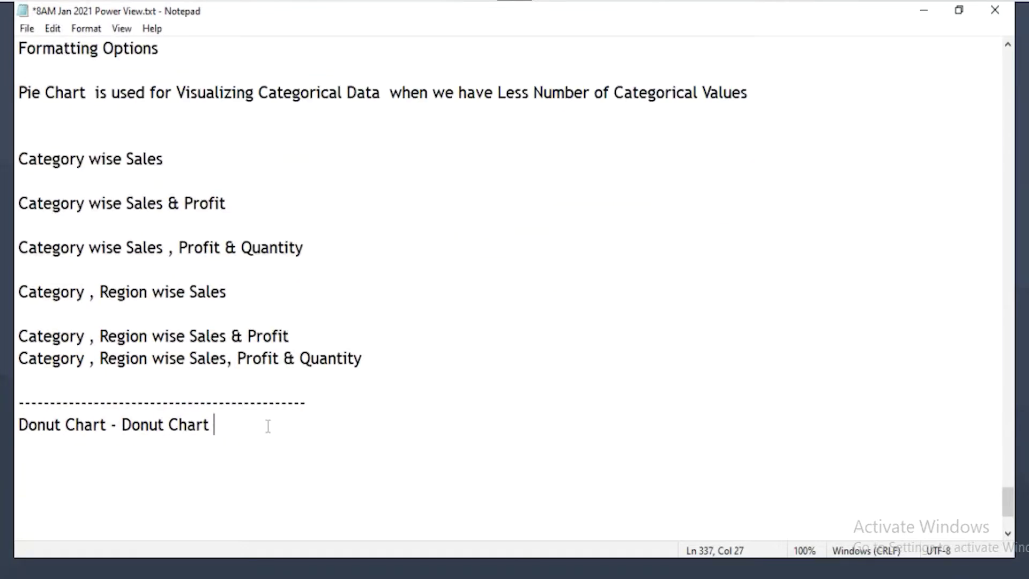
{"action": "key", "text": "ctrl+v"}
{"action": "left_click_drag", "start_coordinate": [215, 426], "coordinate": [490, 425]}
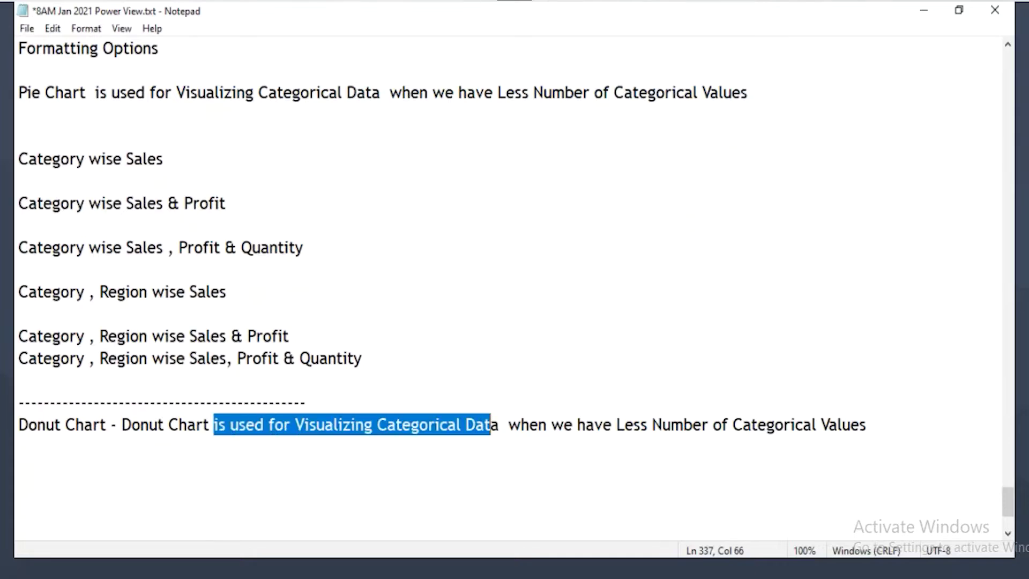
- Switch to Power BI Desktop, add a pie chart with Category as legend and Sales as values, and make it slightly wider and shorter
{"action": "key", "text": "alt+Tab"}
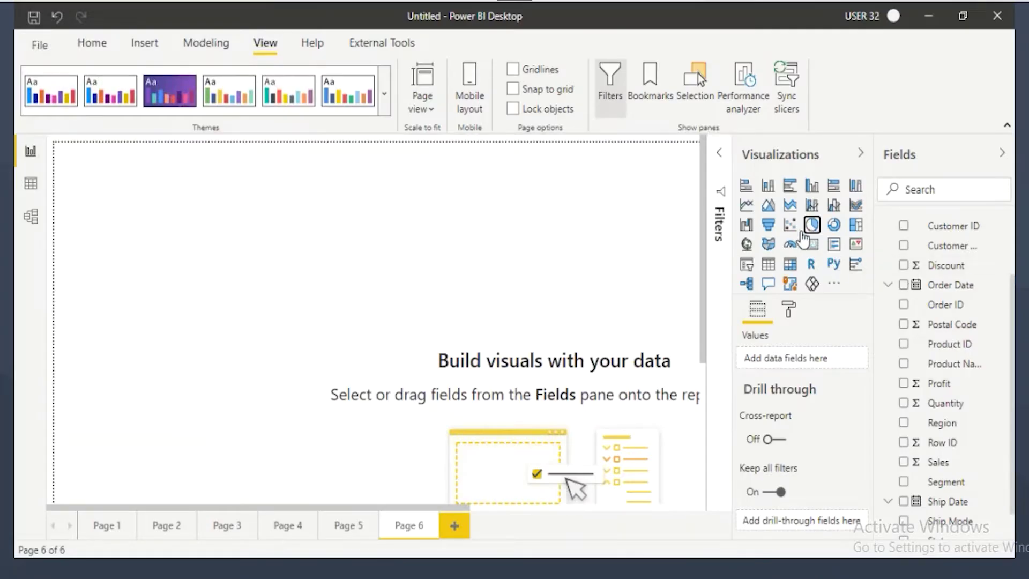
{"action": "left_click", "coordinate": [804, 230]}
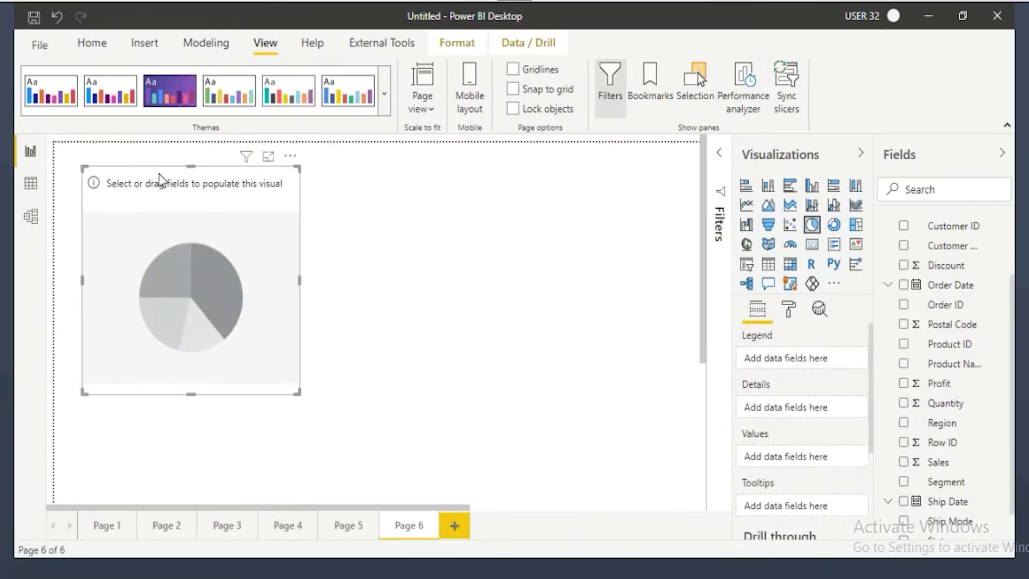
{"action": "scroll", "coordinate": [965, 386], "scroll_direction": "up", "scroll_amount": 3}
{"action": "left_click_drag", "start_coordinate": [937, 249], "coordinate": [806, 365]}
{"action": "scroll", "coordinate": [985, 471], "scroll_direction": "down", "scroll_amount": 3}
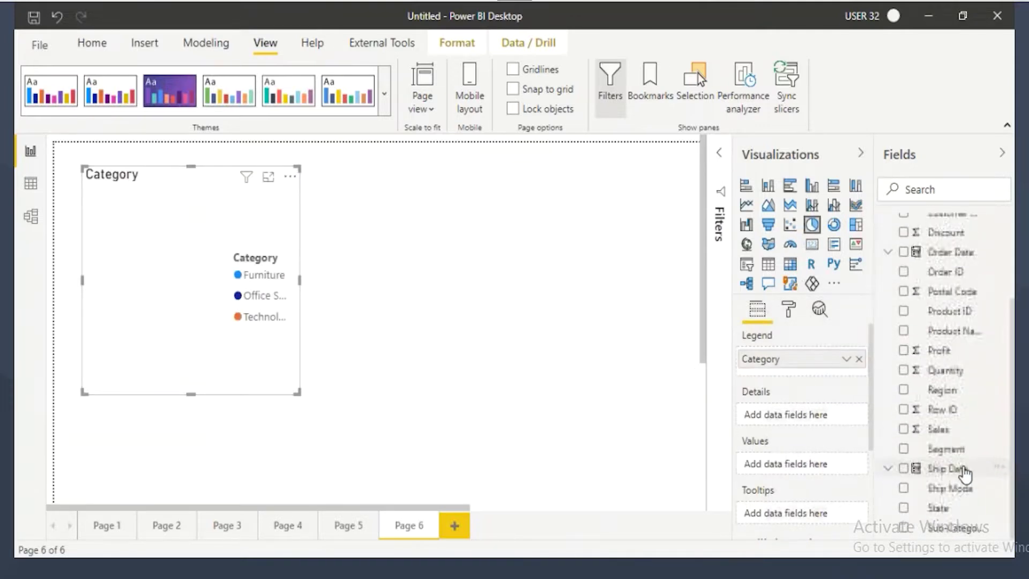
{"action": "left_click_drag", "start_coordinate": [943, 428], "coordinate": [796, 470]}
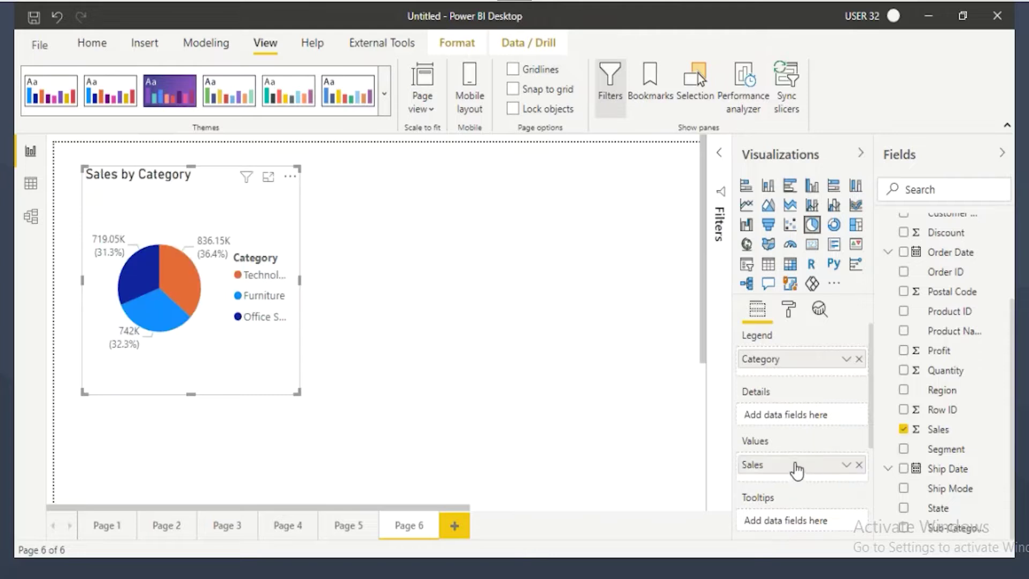
{"action": "left_click_drag", "start_coordinate": [298, 393], "coordinate": [309, 359]}
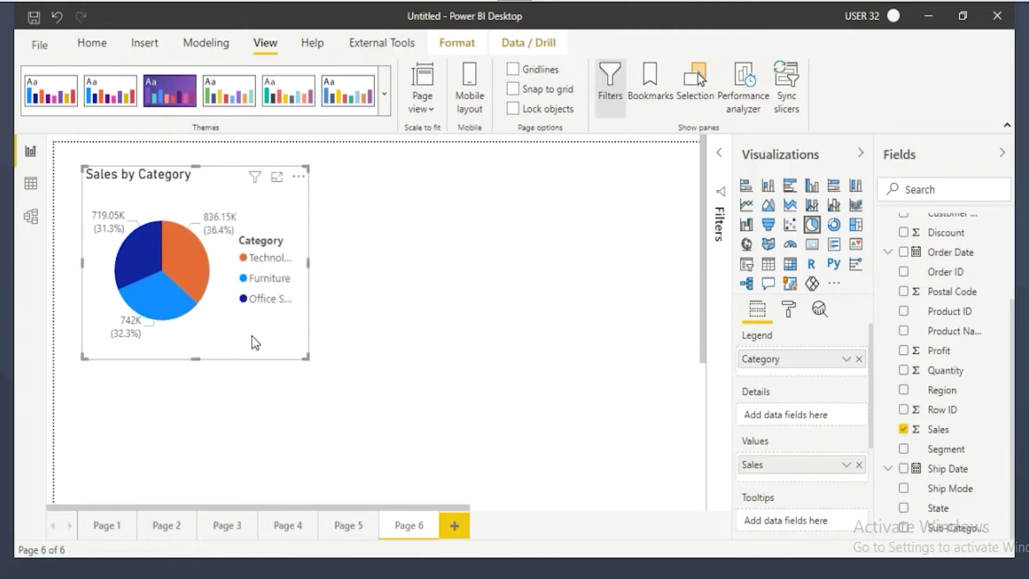
- Turn off the pie chart's legend and set its detail label style to Category, data value
{"action": "left_click", "coordinate": [788, 309]}
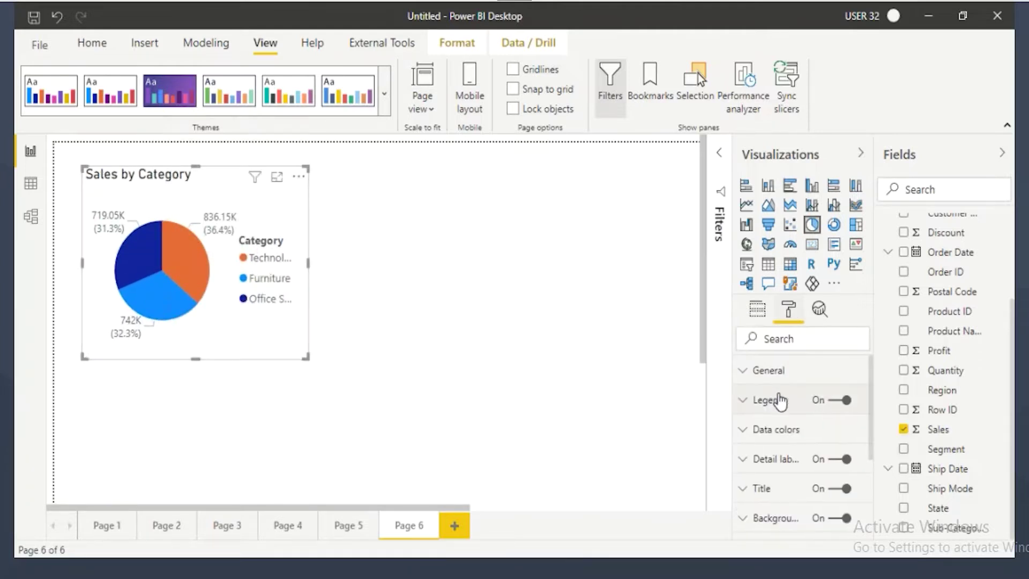
{"action": "left_click", "coordinate": [834, 406]}
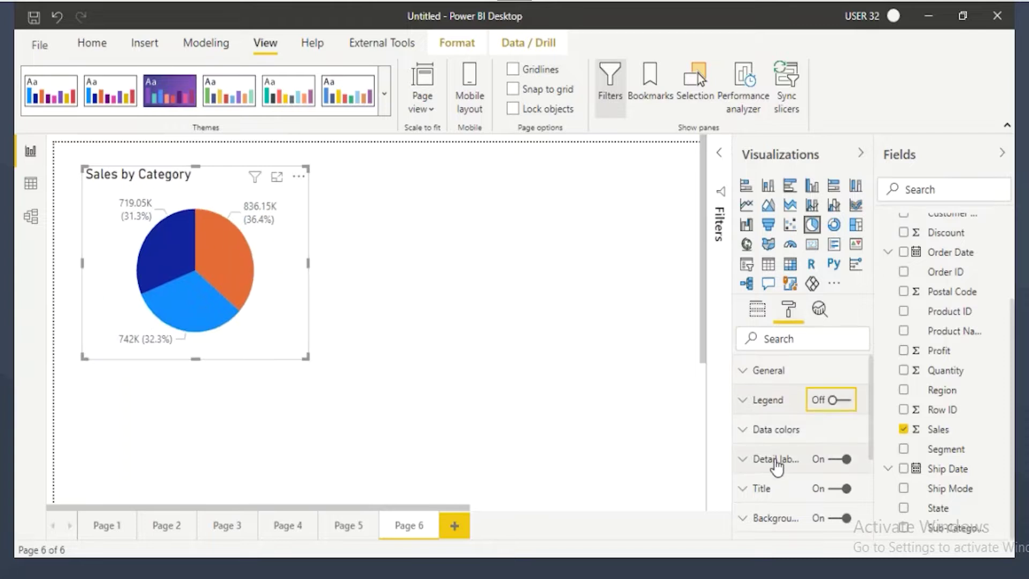
{"action": "left_click", "coordinate": [775, 460]}
{"action": "left_click", "coordinate": [767, 507]}
{"action": "left_click", "coordinate": [782, 434]}
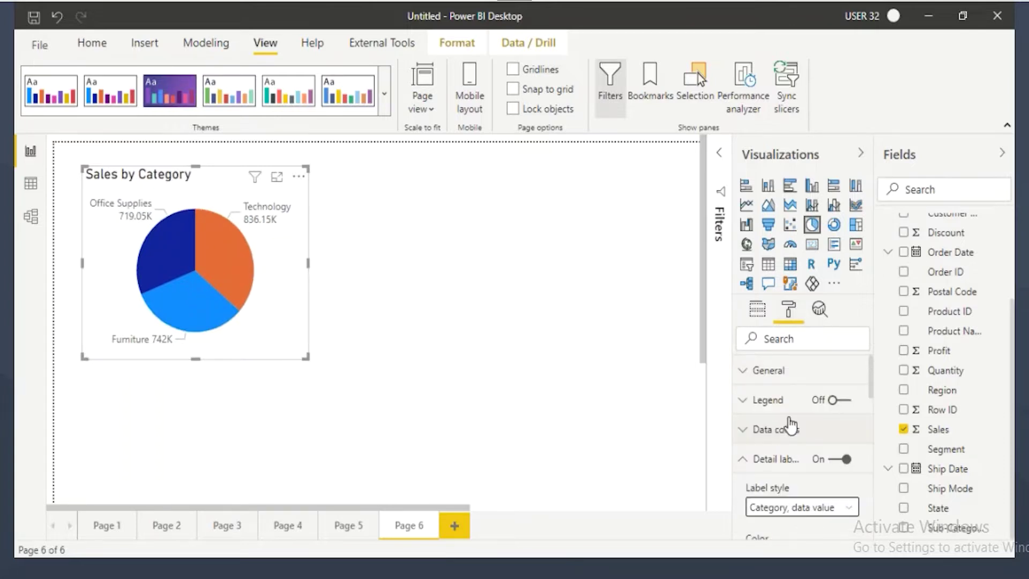
{"action": "left_click", "coordinate": [749, 460]}
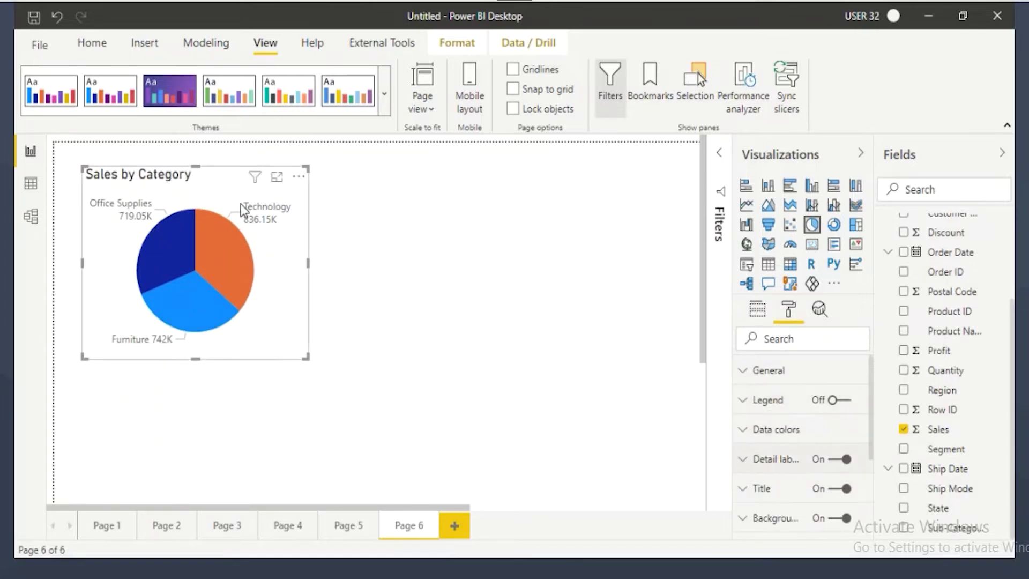
- Turn on the pie chart's border and give it a grey theme colour
{"action": "scroll", "coordinate": [830, 483], "scroll_direction": "down", "scroll_amount": 3}
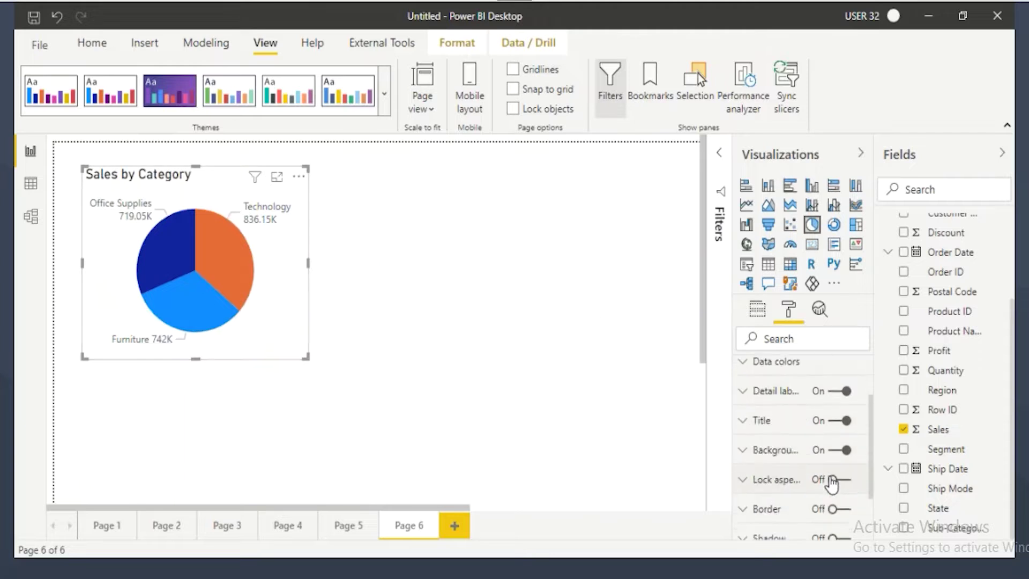
{"action": "left_click", "coordinate": [840, 437]}
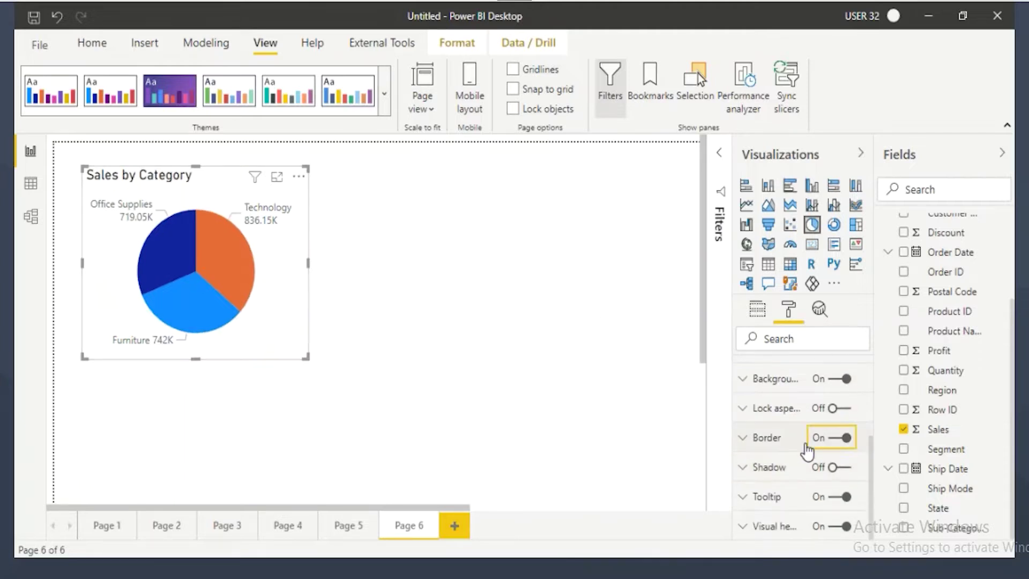
{"action": "left_click", "coordinate": [793, 438]}
{"action": "left_click", "coordinate": [769, 487]}
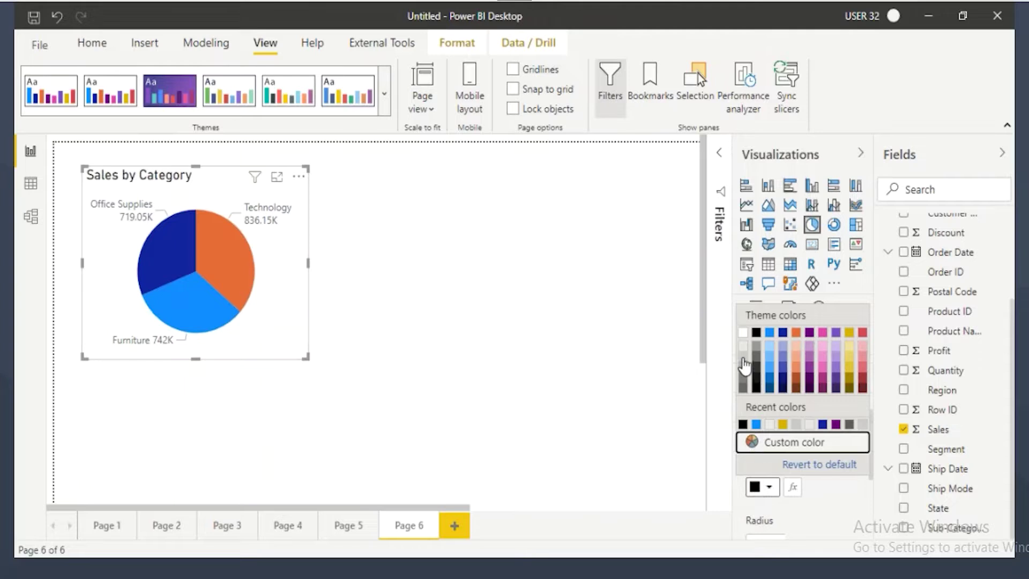
{"action": "left_click", "coordinate": [746, 369]}
{"action": "left_click", "coordinate": [427, 277]}
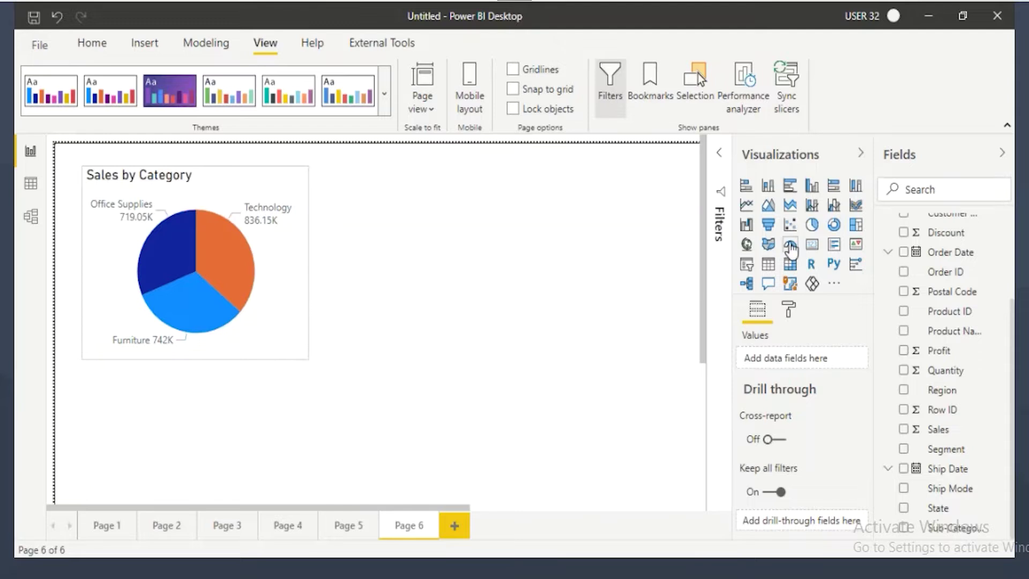
- Add an empty donut chart and place it beside the Sales by Category pie chart
{"action": "left_click", "coordinate": [268, 237]}
{"action": "left_click", "coordinate": [379, 222]}
{"action": "left_click", "coordinate": [833, 224]}
{"action": "left_click_drag", "start_coordinate": [196, 464], "coordinate": [433, 230]}
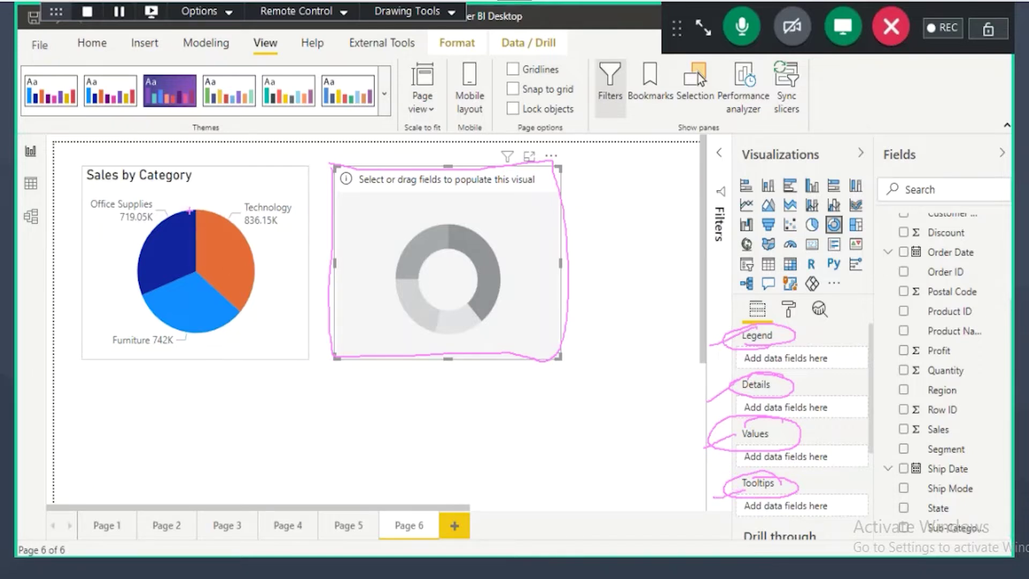
- Compare the field wells of the pie chart with those of the empty donut chart
{"action": "left_click", "coordinate": [302, 281]}
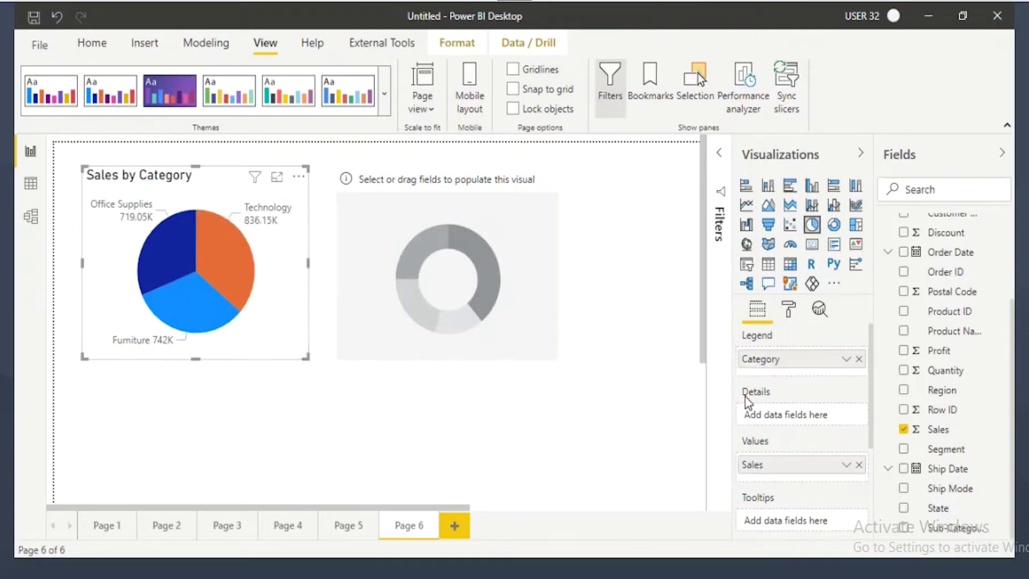
{"action": "left_click", "coordinate": [522, 267]}
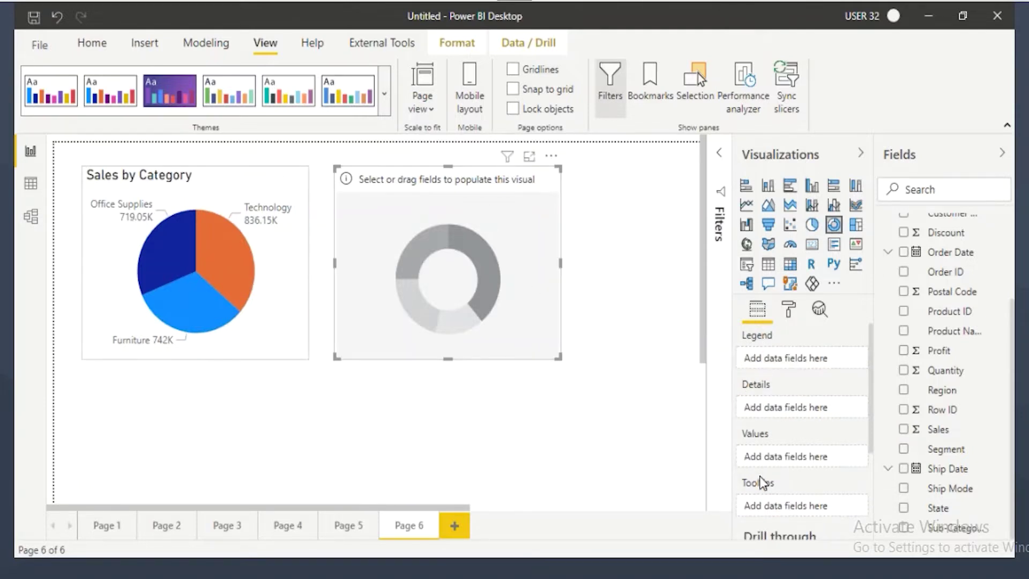
{"action": "left_click", "coordinate": [270, 207]}
{"action": "left_click", "coordinate": [391, 217]}
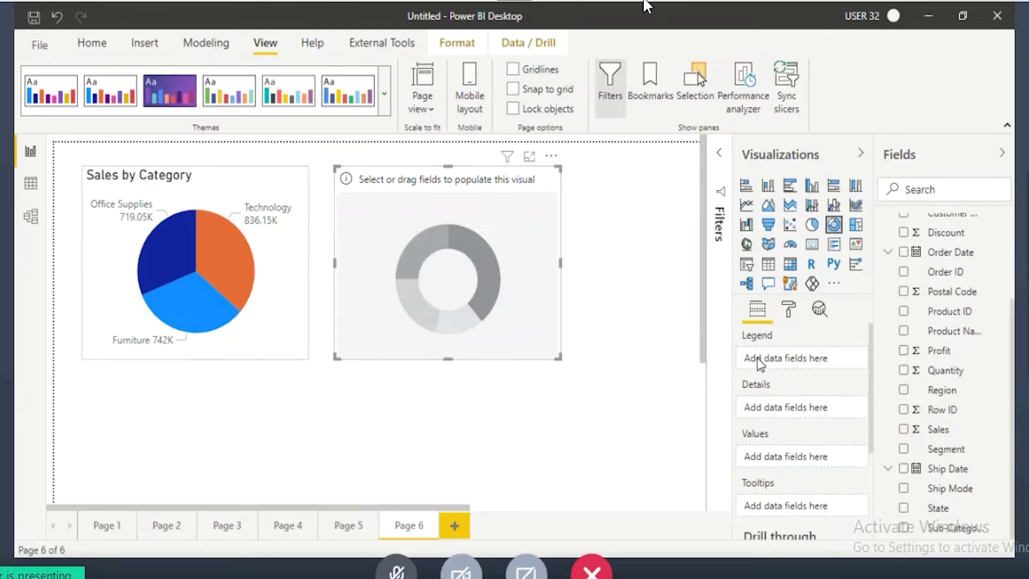
- Show everyone in the meeting's camera viewer, and hide everyone again
{"action": "left_click", "coordinate": [514, 3]}
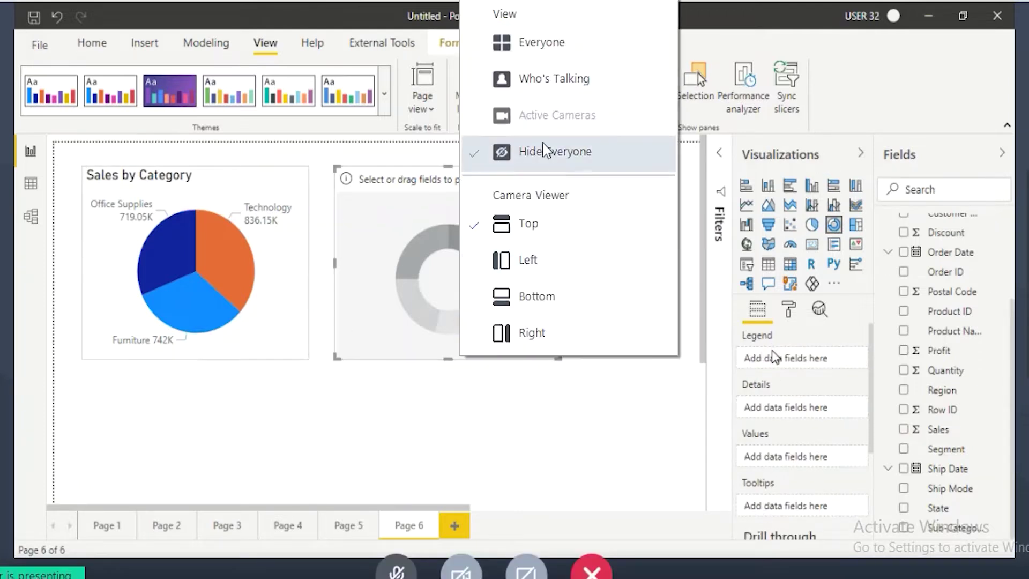
{"action": "left_click", "coordinate": [574, 60]}
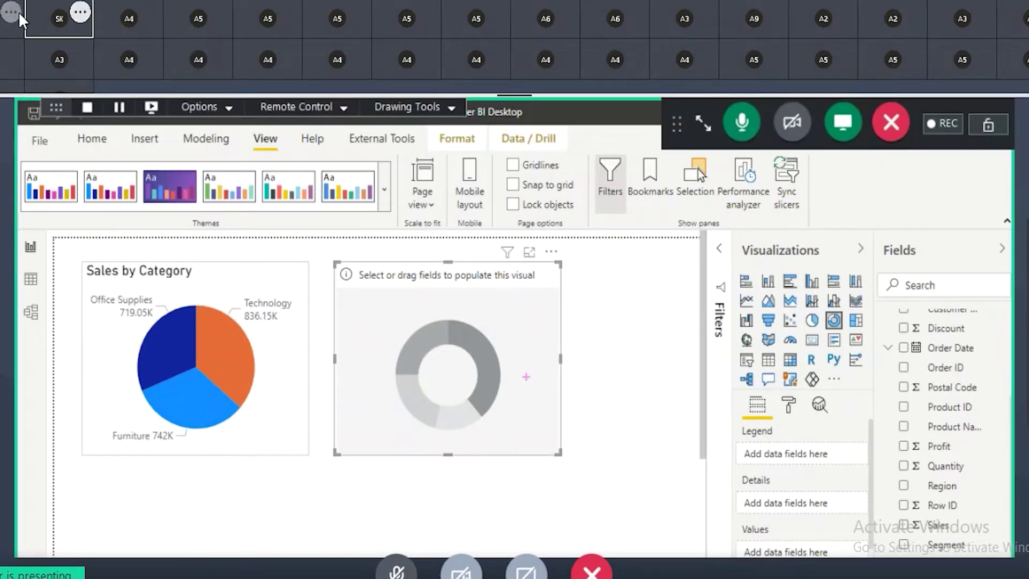
{"action": "left_click", "coordinate": [11, 16]}
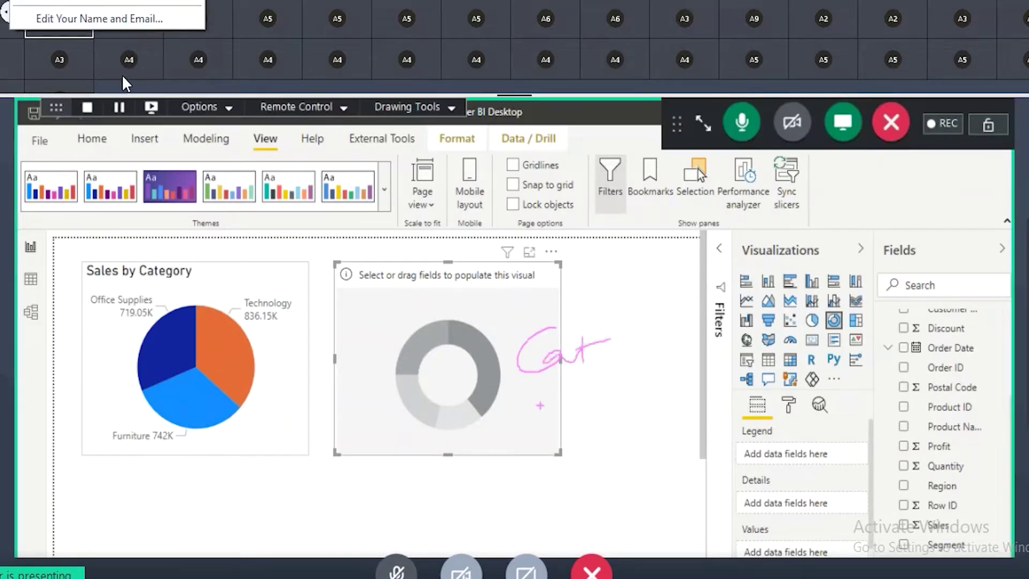
{"action": "left_click", "coordinate": [384, 218]}
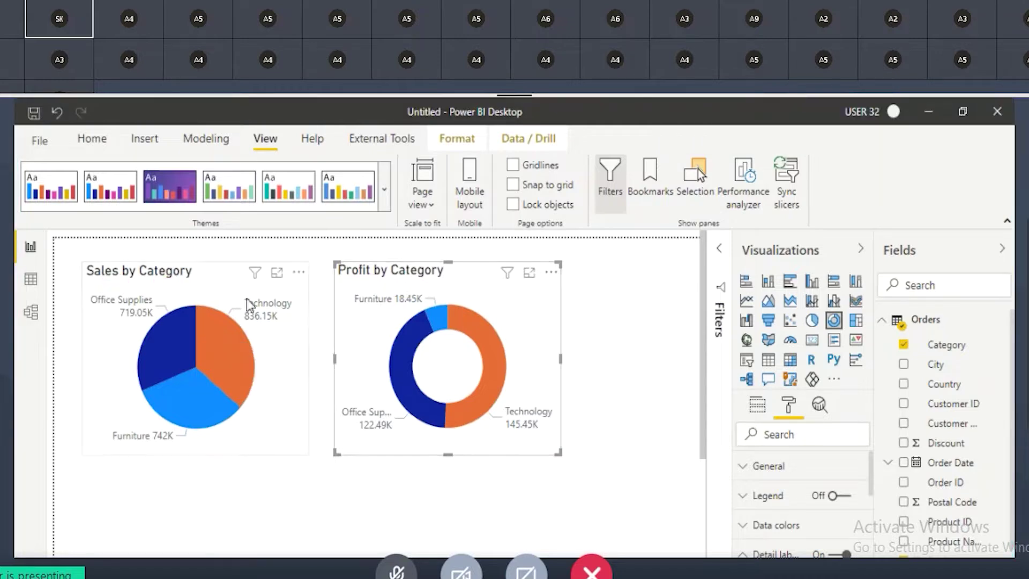
{"action": "left_click", "coordinate": [536, 4]}
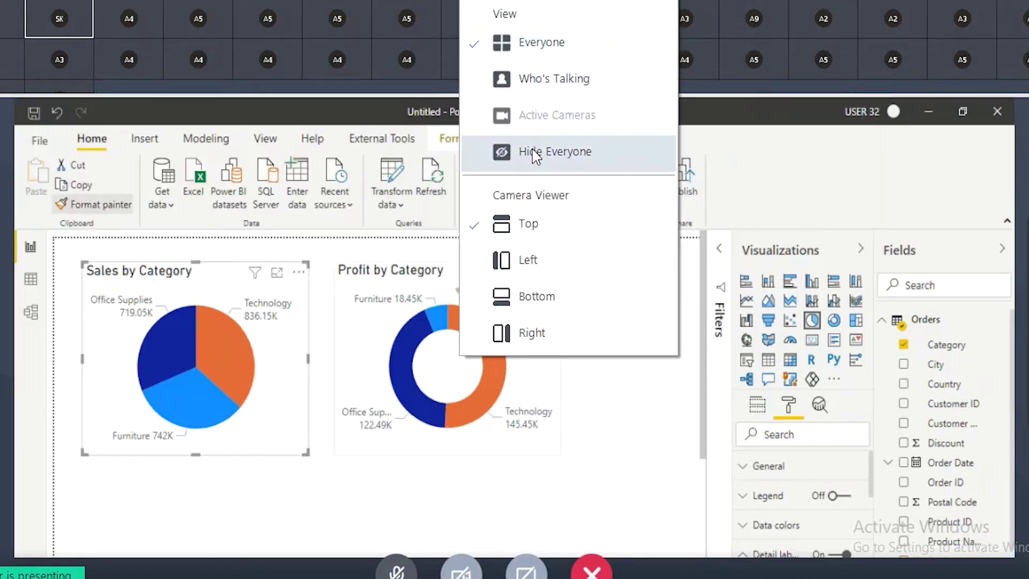
{"action": "left_click", "coordinate": [533, 151]}
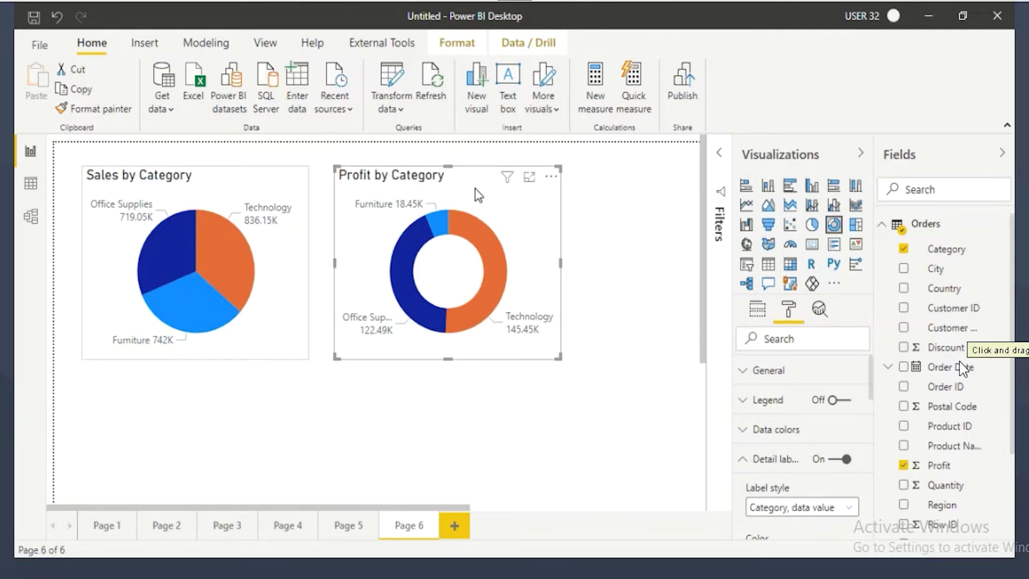
- Collapse the donut chart's detail label settings and add the Region field to its details
{"action": "left_click", "coordinate": [777, 459]}
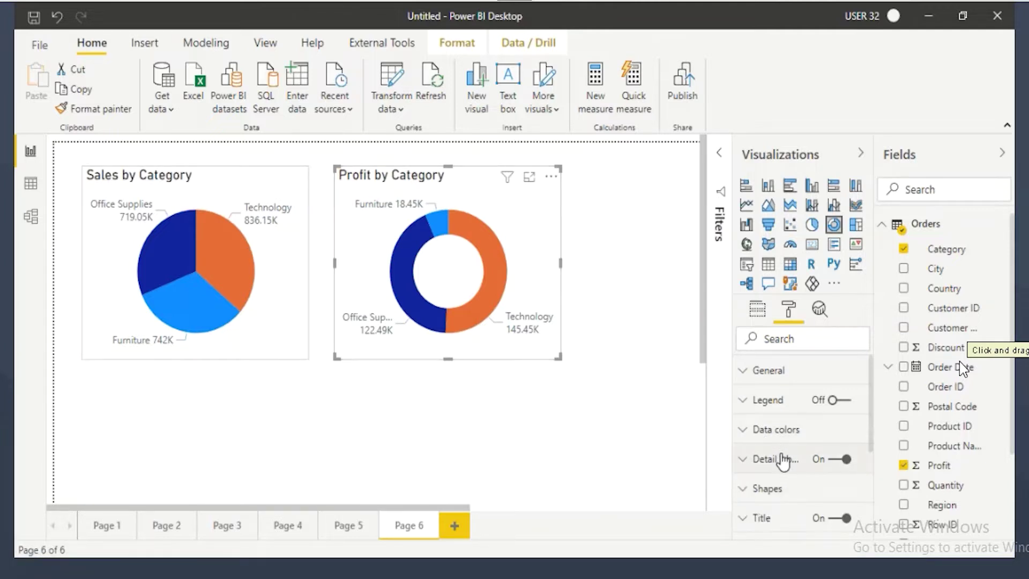
{"action": "left_click", "coordinate": [760, 313]}
{"action": "mouse_move", "coordinate": [787, 384]}
{"action": "left_mouse_down"}
{"action": "mouse_move", "coordinate": [714, 405]}
{"action": "mouse_move", "coordinate": [810, 411]}
{"action": "mouse_move", "coordinate": [771, 391]}
{"action": "left_mouse_up"}
{"action": "mouse_move", "coordinate": [817, 428]}
{"action": "left_mouse_down"}
{"action": "mouse_move", "coordinate": [943, 506]}
{"action": "mouse_move", "coordinate": [777, 415]}
{"action": "left_mouse_up"}
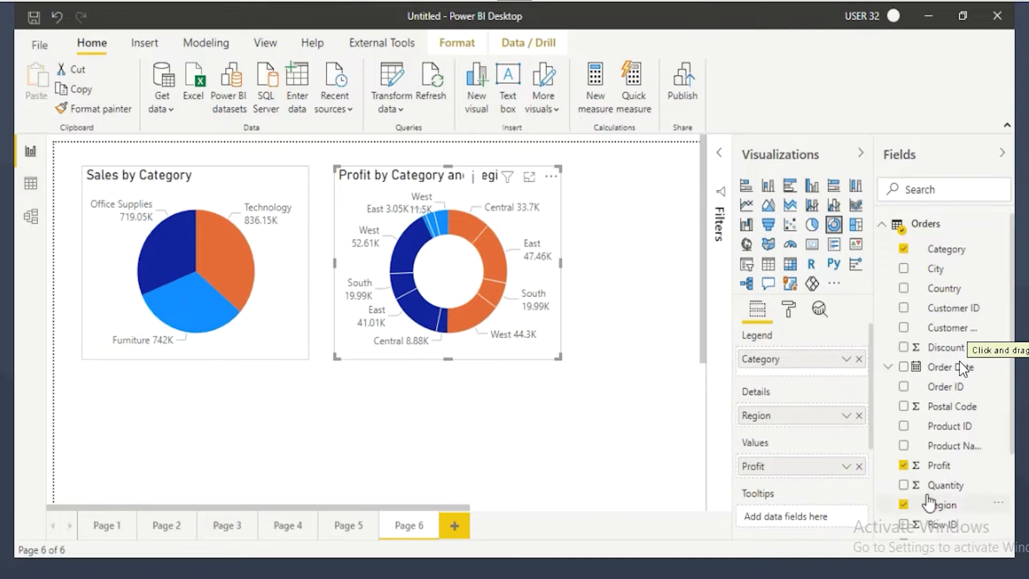
- Add Quantity to the donut chart's tooltips and enlarge the chart in both directions
{"action": "left_click_drag", "start_coordinate": [911, 488], "coordinate": [782, 523]}
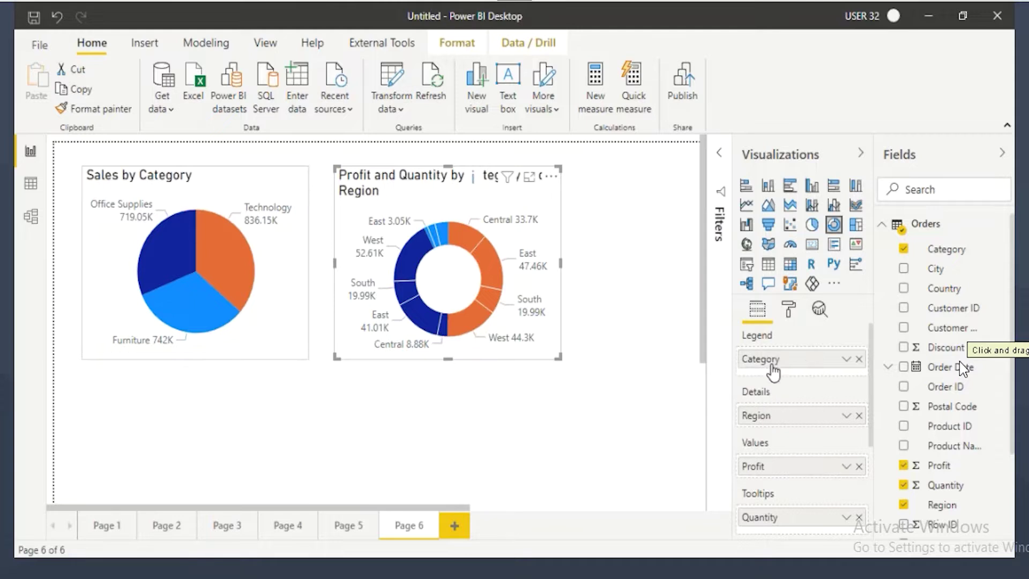
{"action": "left_click_drag", "start_coordinate": [563, 359], "coordinate": [615, 413]}
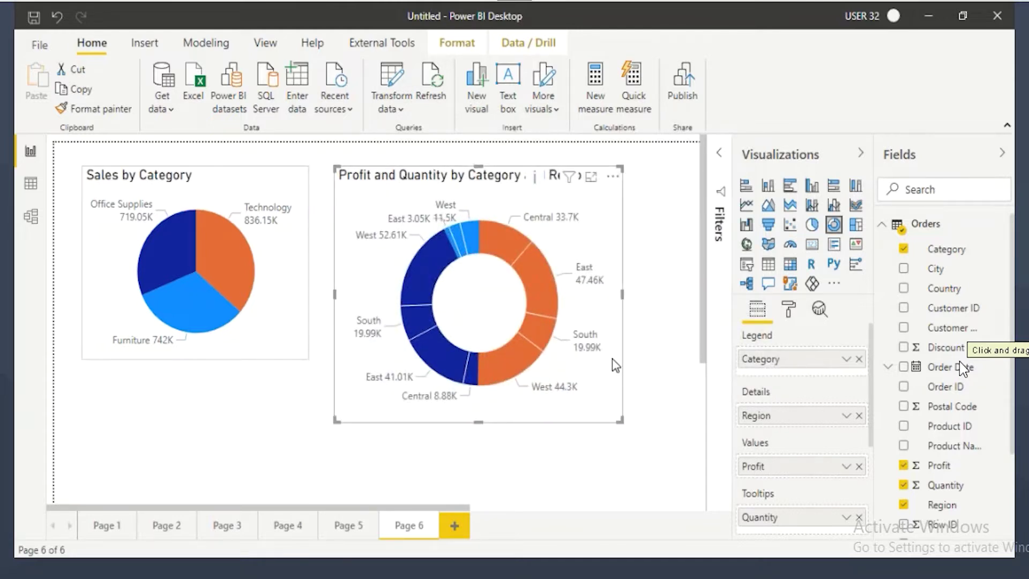
{"action": "mouse_move", "coordinate": [534, 181]}
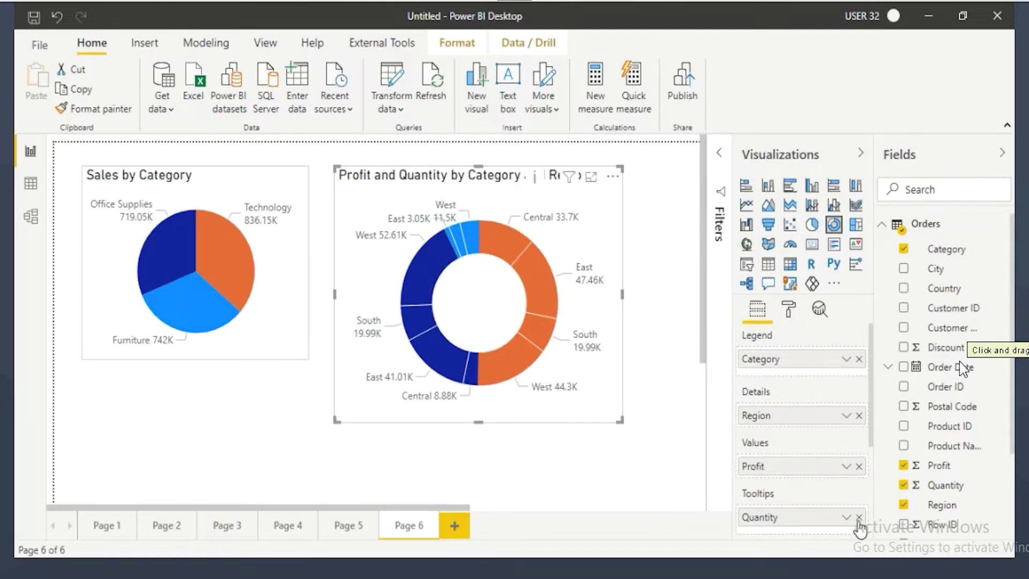
- Clear Profit, Quantity and Region from the donut chart's field wells and add Profit back as its values
{"action": "left_click", "coordinate": [858, 465]}
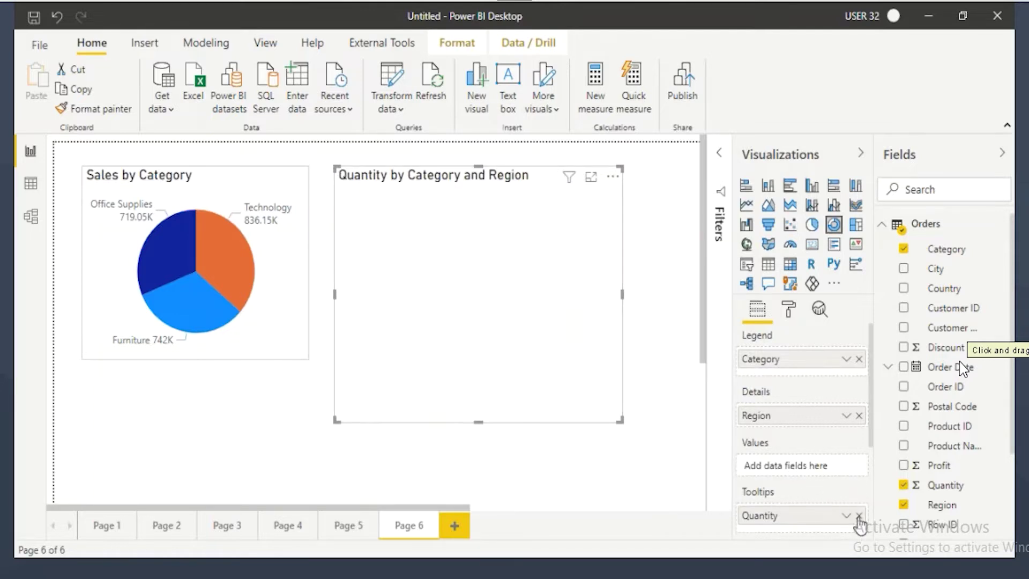
{"action": "left_click", "coordinate": [859, 516]}
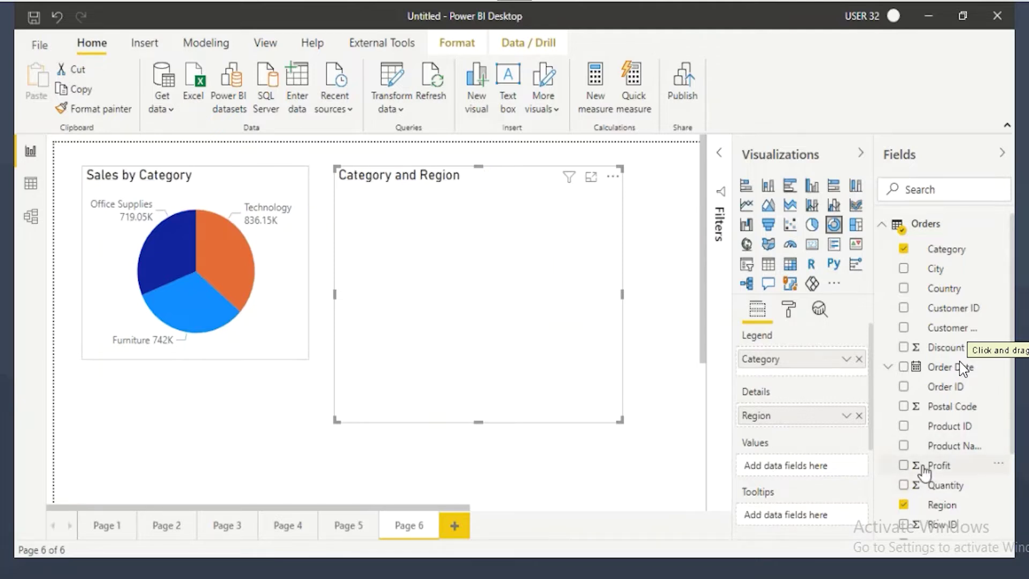
{"action": "left_click", "coordinate": [859, 416]}
{"action": "left_click_drag", "start_coordinate": [935, 467], "coordinate": [806, 466]}
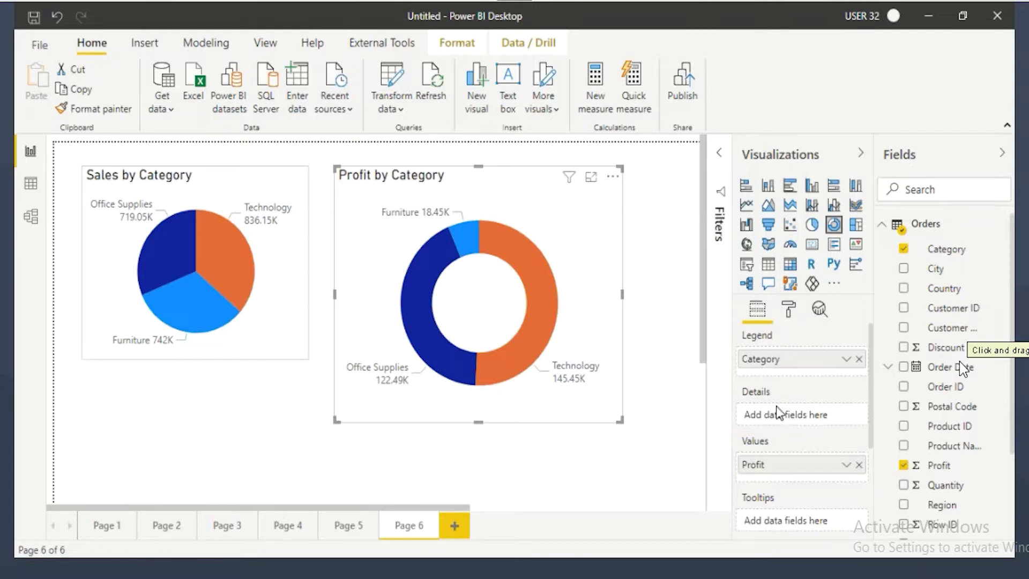
- Compare the formatting options of the donut chart with those of the pie chart, marking the Shapes option
{"action": "left_click", "coordinate": [789, 313]}
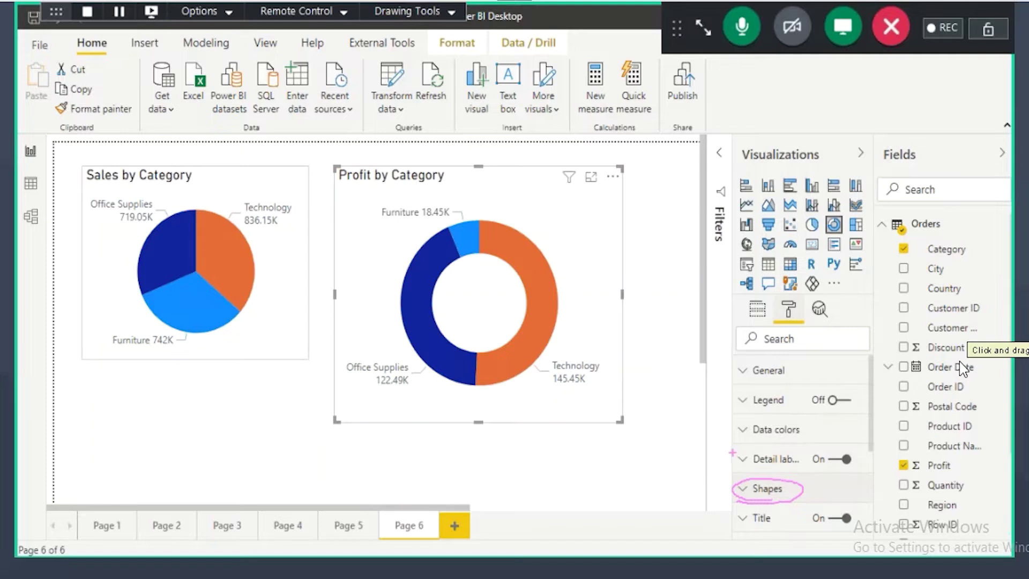
{"action": "left_click", "coordinate": [236, 340]}
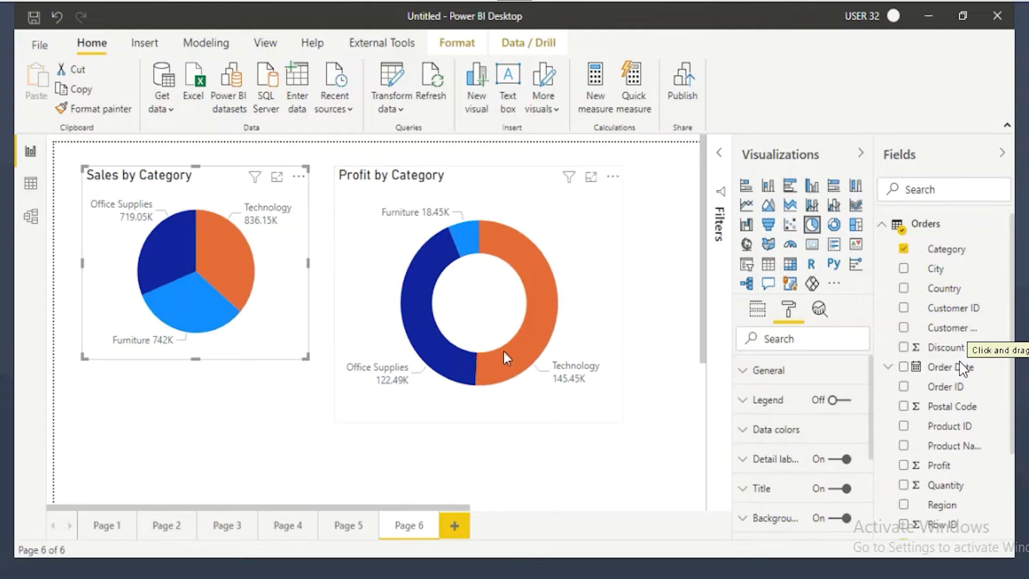
{"action": "left_click", "coordinate": [577, 309]}
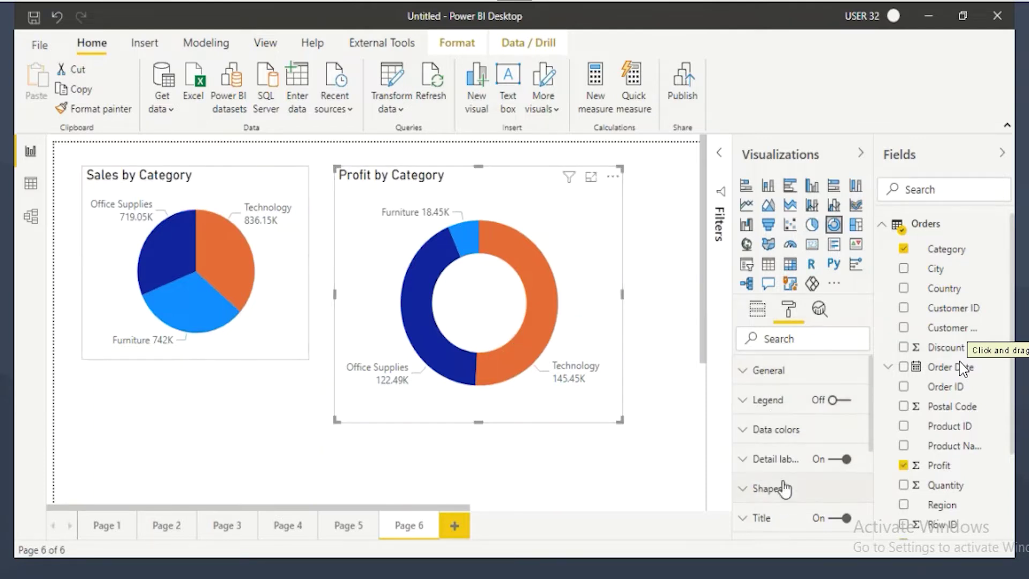
{"action": "mouse_move", "coordinate": [755, 504]}
{"action": "left_mouse_down"}
{"action": "mouse_move", "coordinate": [816, 503]}
{"action": "mouse_move", "coordinate": [740, 482]}
{"action": "mouse_move", "coordinate": [800, 488]}
{"action": "left_mouse_up"}
{"action": "scroll", "coordinate": [796, 510], "scroll_direction": "down", "scroll_amount": 4}
{"action": "scroll", "coordinate": [767, 453], "scroll_direction": "up", "scroll_amount": 2}
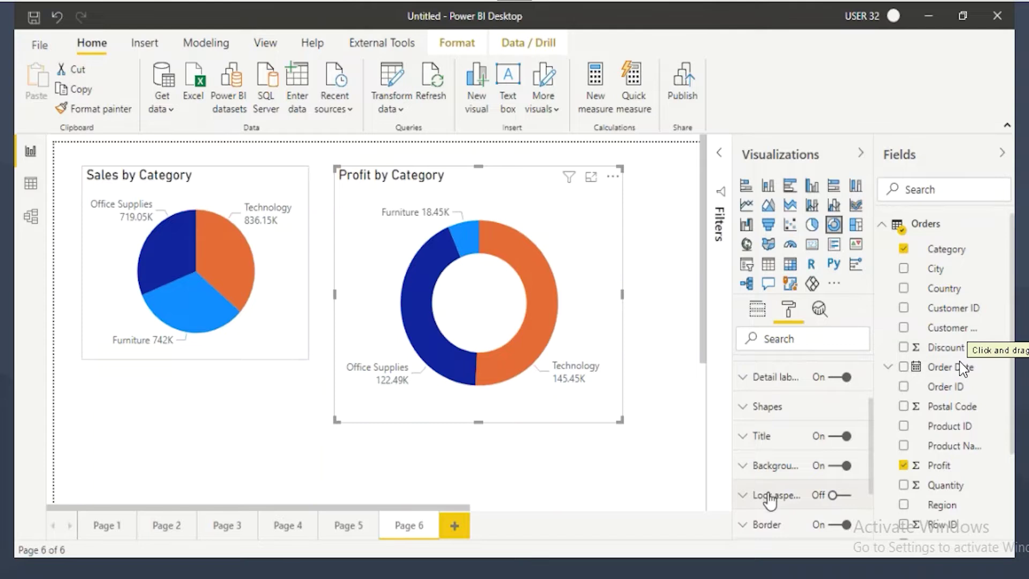
{"action": "scroll", "coordinate": [789, 511], "scroll_direction": "down", "scroll_amount": 3}
{"action": "scroll", "coordinate": [791, 512], "scroll_direction": "down", "scroll_amount": 1}
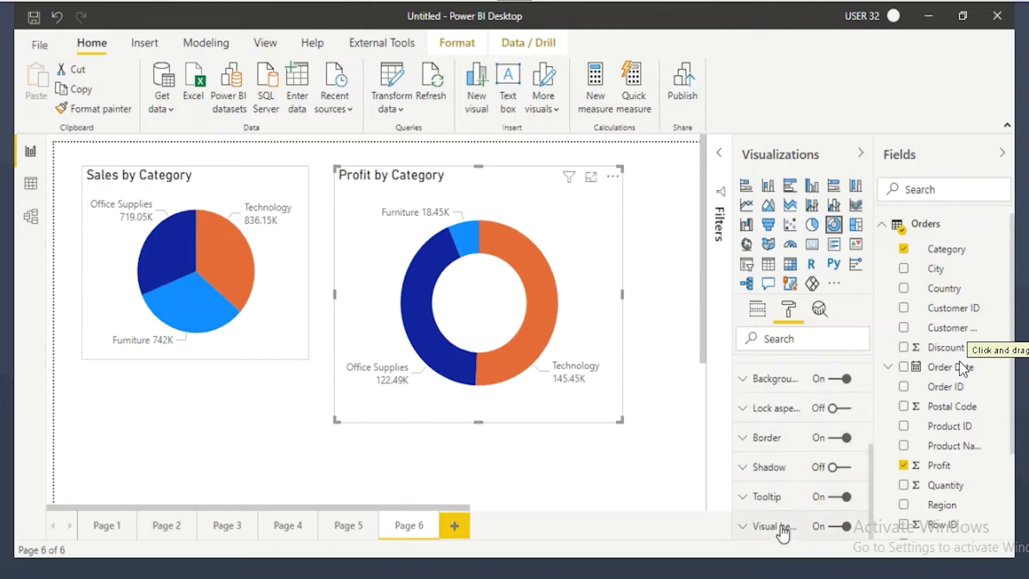
{"action": "scroll", "coordinate": [790, 457], "scroll_direction": "up", "scroll_amount": 4}
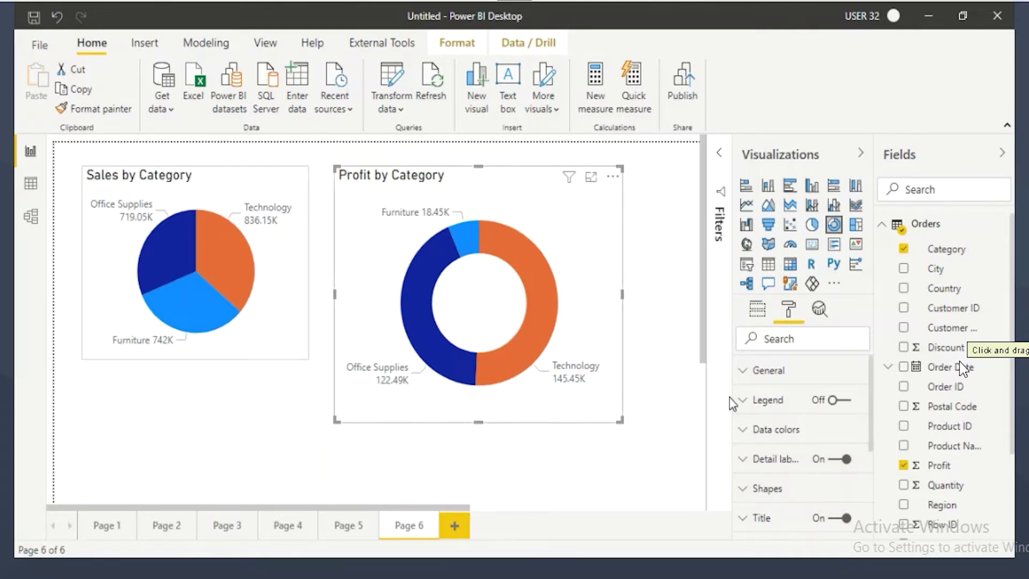
- Expand the donut chart's Shapes settings, outline its inner circle with pen annotations and clear the marks
{"action": "left_click", "coordinate": [779, 487]}
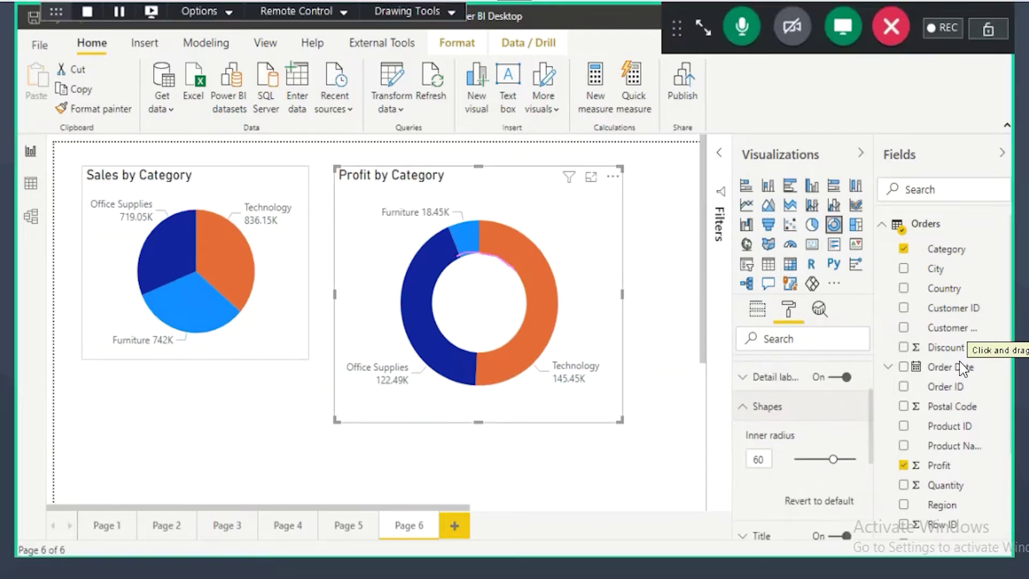
{"action": "mouse_move", "coordinate": [445, 298]}
{"action": "left_mouse_down"}
{"action": "mouse_move", "coordinate": [450, 333]}
{"action": "mouse_move", "coordinate": [493, 348]}
{"action": "left_mouse_up"}
{"action": "left_click_drag", "start_coordinate": [471, 258], "coordinate": [519, 279]}
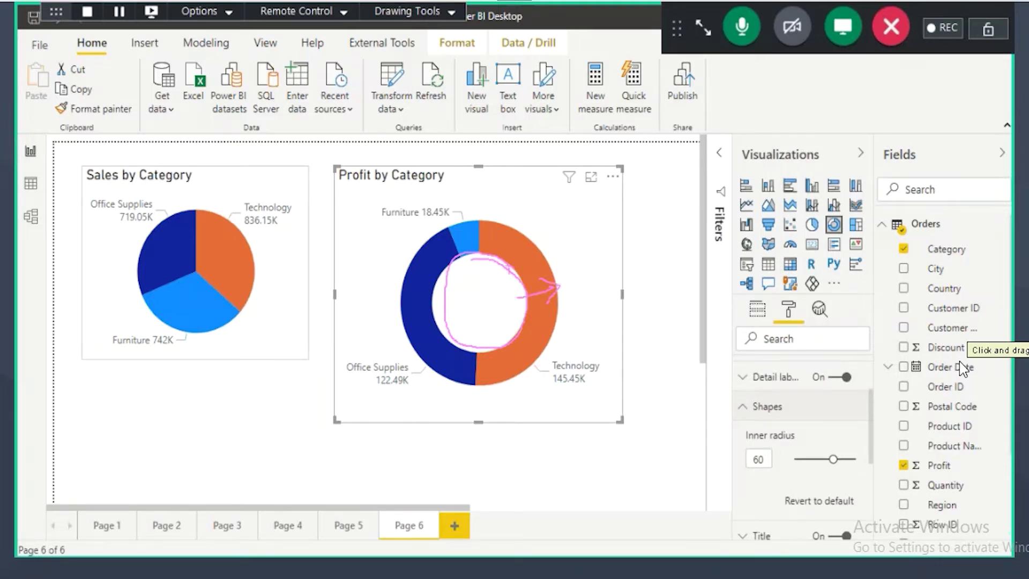
{"action": "mouse_move", "coordinate": [499, 261]}
{"action": "left_mouse_down"}
{"action": "mouse_move", "coordinate": [435, 311]}
{"action": "mouse_move", "coordinate": [525, 292]}
{"action": "mouse_move", "coordinate": [484, 263]}
{"action": "left_mouse_up"}
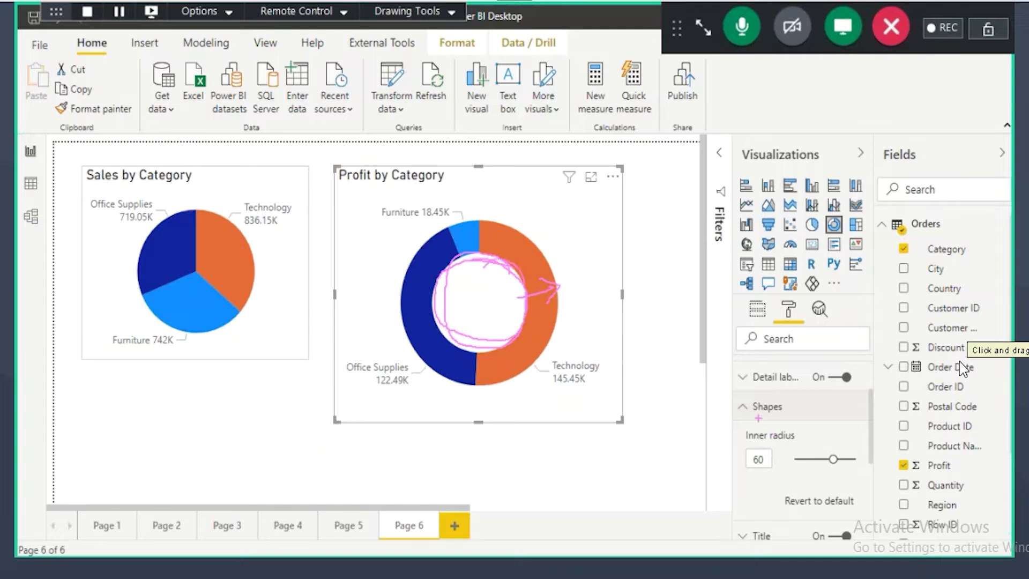
{"action": "key", "text": "Escape"}
- Try an inner radius of 82 on the donut chart, settle on 63, and collapse the Shapes settings
{"action": "mouse_move", "coordinate": [832, 462]}
{"action": "left_mouse_down"}
{"action": "mouse_move", "coordinate": [801, 463]}
{"action": "mouse_move", "coordinate": [848, 459]}
{"action": "left_mouse_up"}
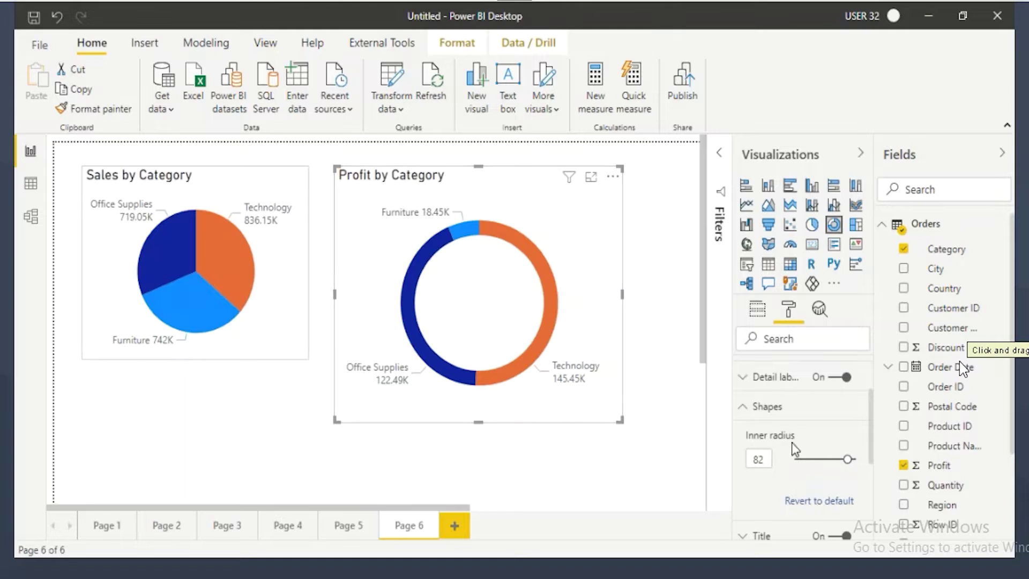
{"action": "mouse_move", "coordinate": [847, 458]}
{"action": "left_mouse_down"}
{"action": "mouse_move", "coordinate": [806, 459]}
{"action": "mouse_move", "coordinate": [834, 459]}
{"action": "left_mouse_up"}
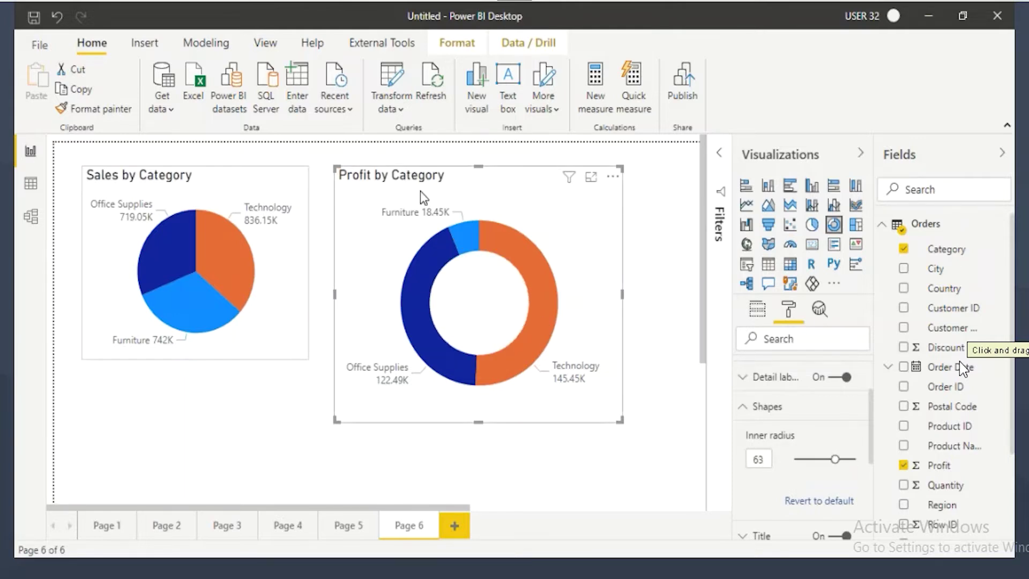
{"action": "left_click", "coordinate": [775, 409]}
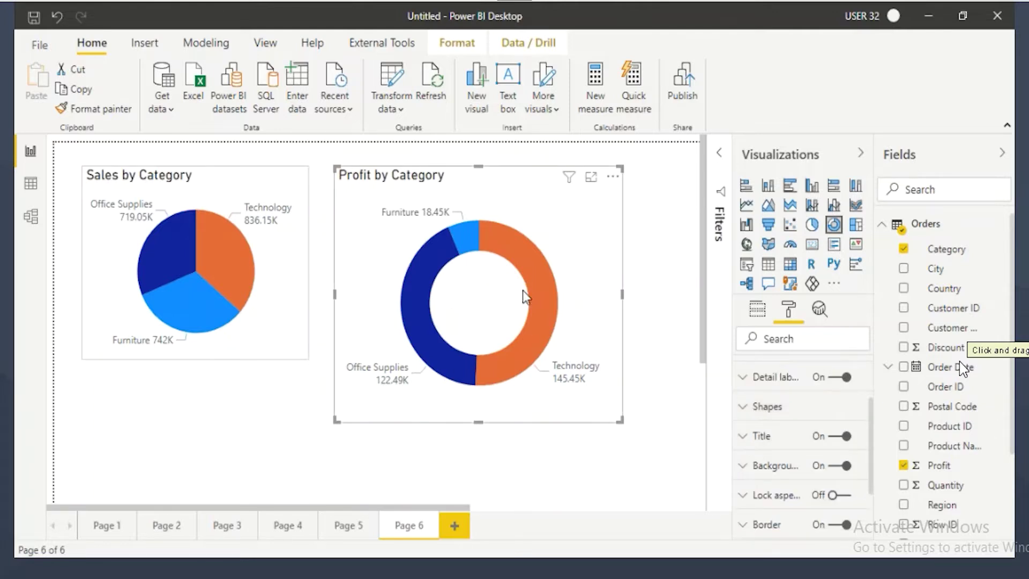
- Add a new report page and set its page view to actual size
{"action": "left_click", "coordinate": [453, 526]}
{"action": "left_click", "coordinate": [425, 105]}
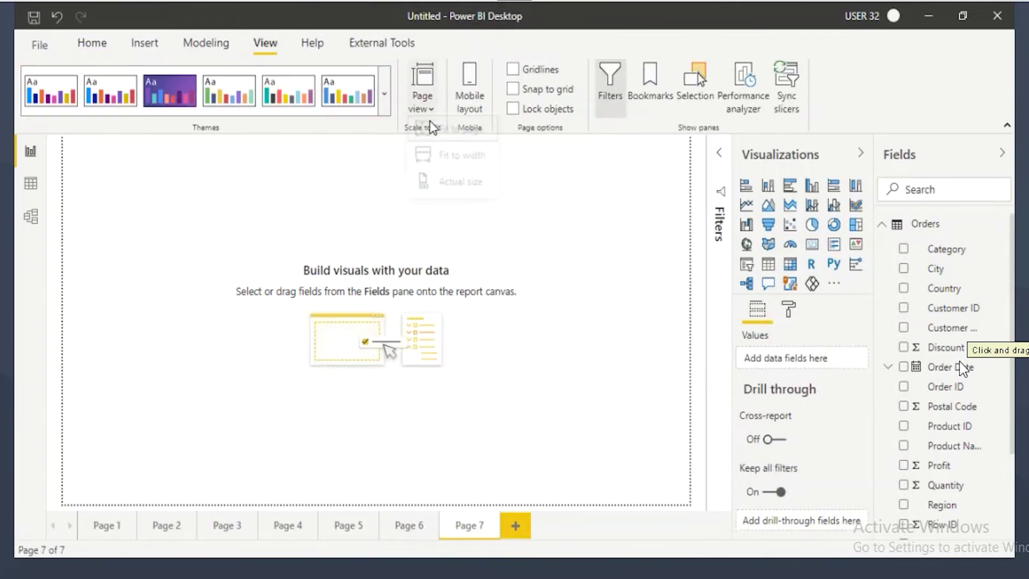
{"action": "left_click", "coordinate": [474, 191]}
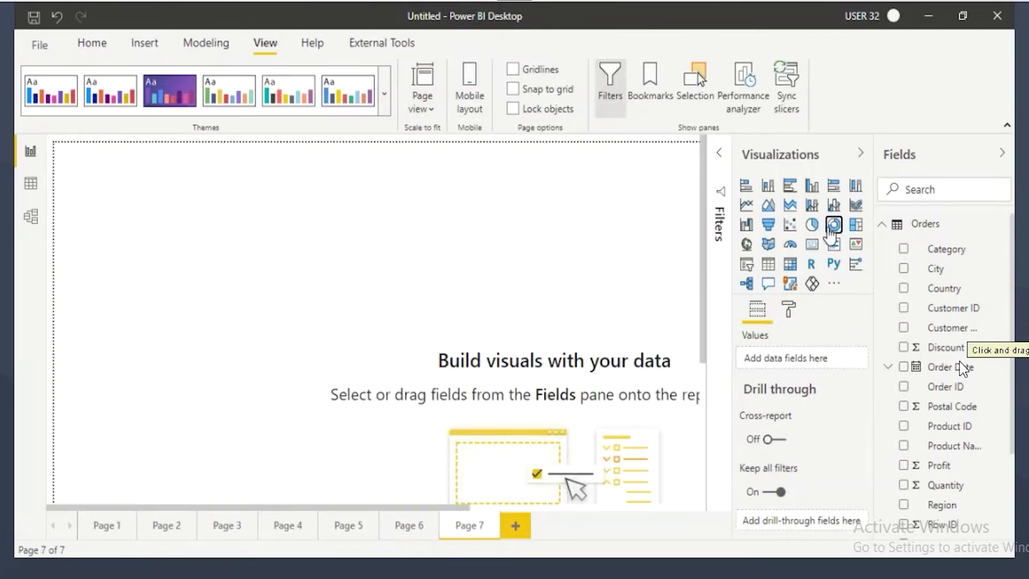
- Insert an enlarged donut chart on the new page with Category as legend and Sales as values
{"action": "left_click", "coordinate": [833, 224]}
{"action": "left_click_drag", "start_coordinate": [218, 298], "coordinate": [297, 327]}
{"action": "left_click_drag", "start_coordinate": [354, 398], "coordinate": [440, 448]}
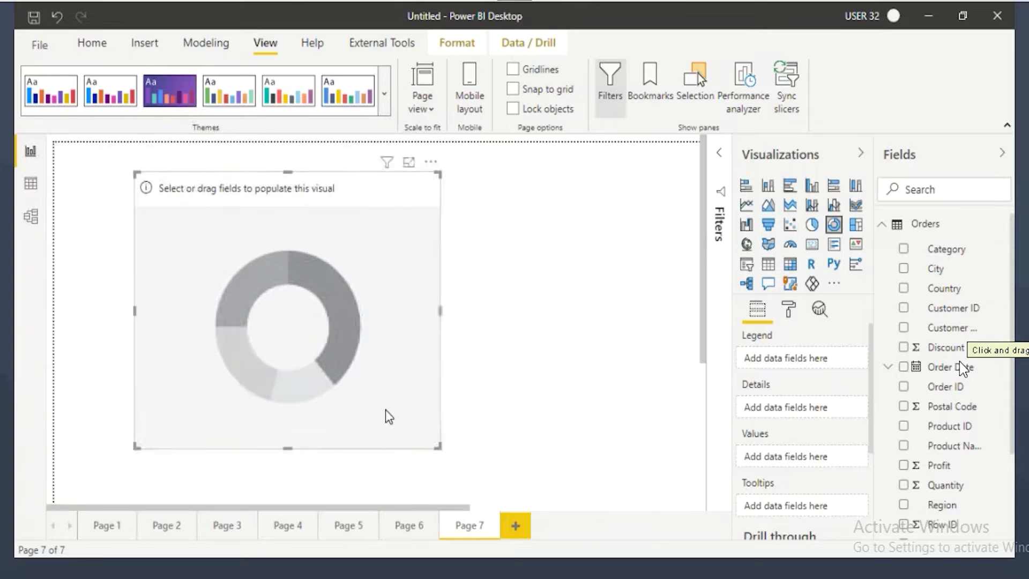
{"action": "left_click_drag", "start_coordinate": [951, 249], "coordinate": [798, 358]}
{"action": "scroll", "coordinate": [959, 375], "scroll_direction": "down", "scroll_amount": 3}
{"action": "left_click_drag", "start_coordinate": [941, 435], "coordinate": [803, 464]}
- Turn off the donut chart's legend, set its label style to "Category, data value", and shift the chart slightly left
{"action": "left_click", "coordinate": [788, 311]}
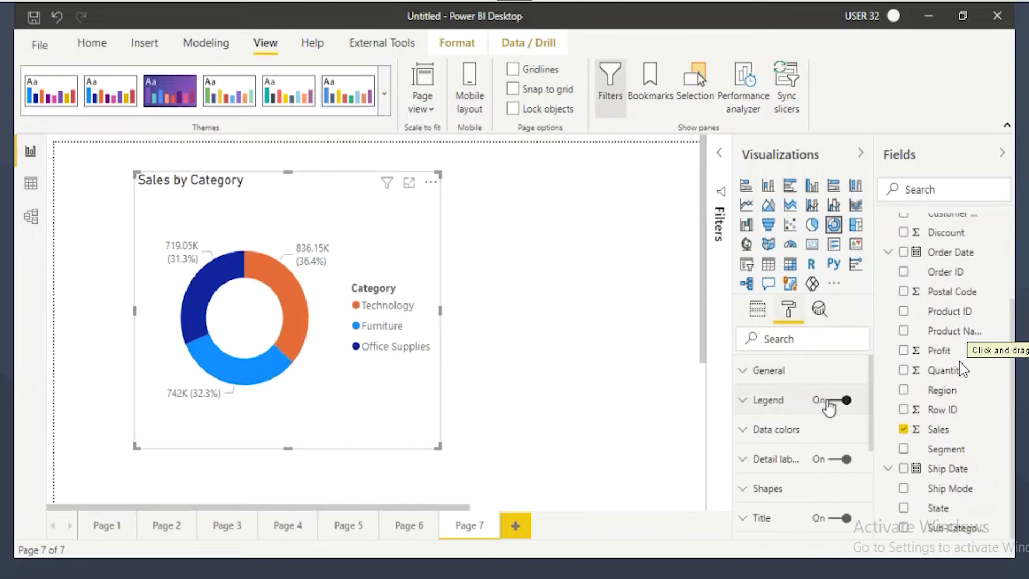
{"action": "left_click", "coordinate": [839, 400]}
{"action": "left_click", "coordinate": [774, 460]}
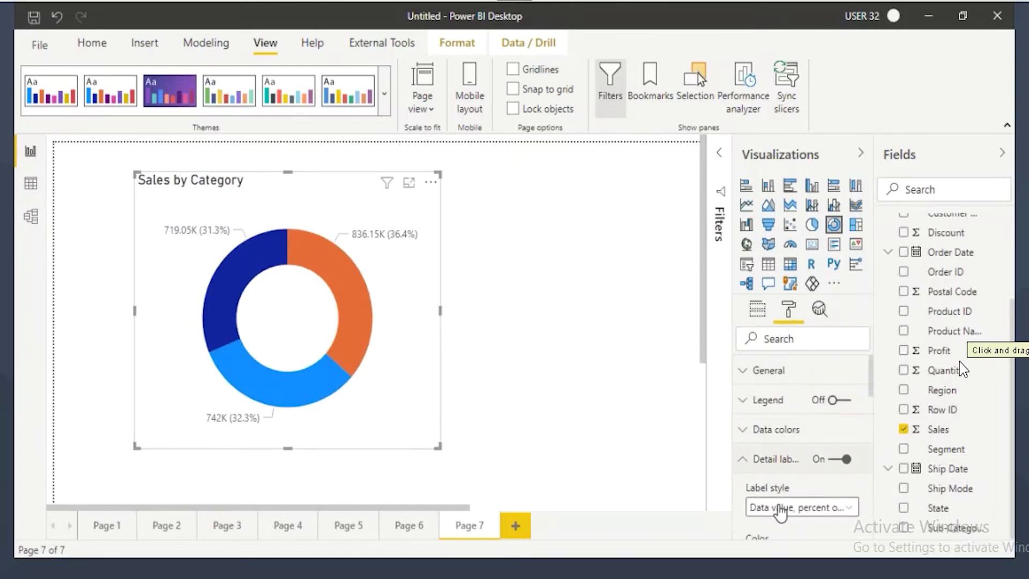
{"action": "left_click", "coordinate": [775, 507]}
{"action": "left_click", "coordinate": [780, 429]}
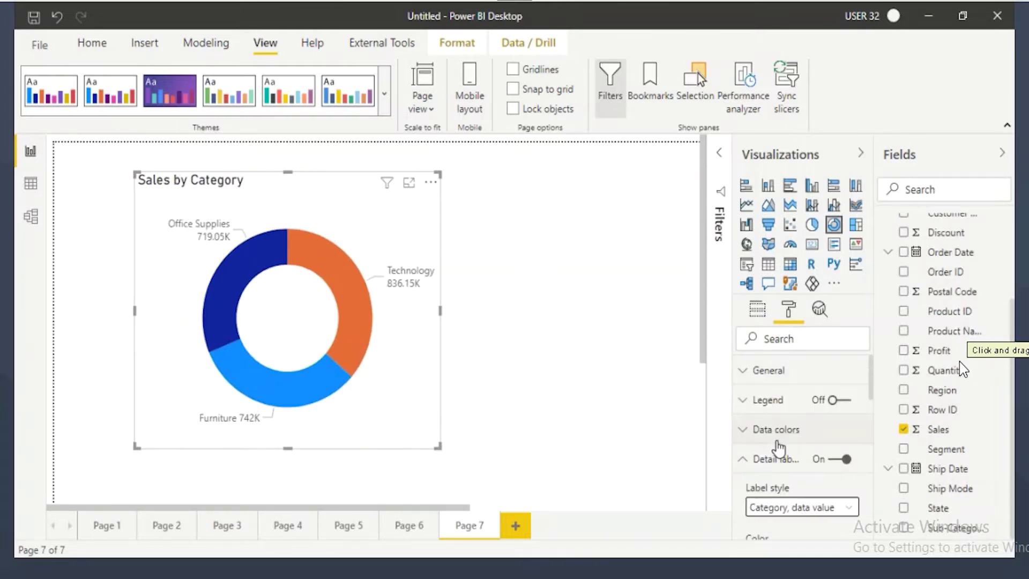
{"action": "left_click_drag", "start_coordinate": [418, 363], "coordinate": [399, 366]}
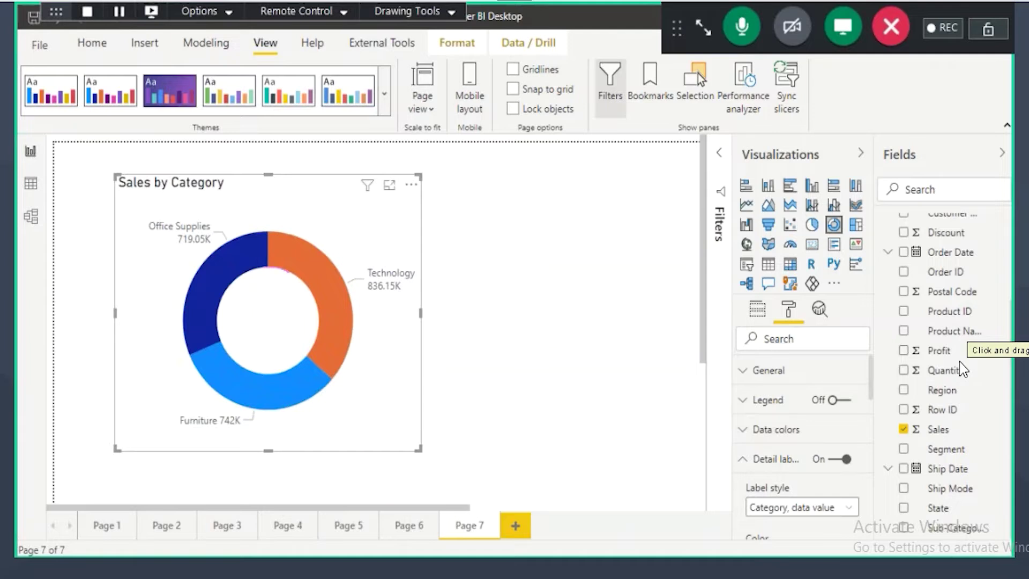
- Annotate the donut's hole with a handwritten 2.3M total, mark the category labels, and clear the annotations
{"action": "mouse_move", "coordinate": [220, 330]}
{"action": "left_mouse_down"}
{"action": "mouse_move", "coordinate": [276, 365]}
{"action": "mouse_move", "coordinate": [283, 257]}
{"action": "left_mouse_up"}
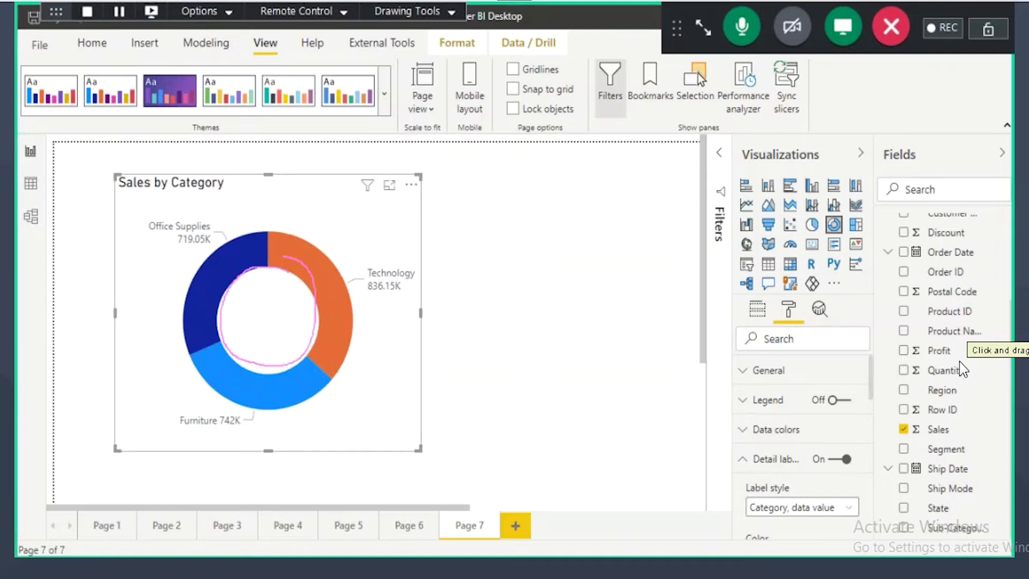
{"action": "mouse_move", "coordinate": [259, 309]}
{"action": "left_mouse_down"}
{"action": "mouse_move", "coordinate": [293, 316]}
{"action": "mouse_move", "coordinate": [279, 335]}
{"action": "left_mouse_up"}
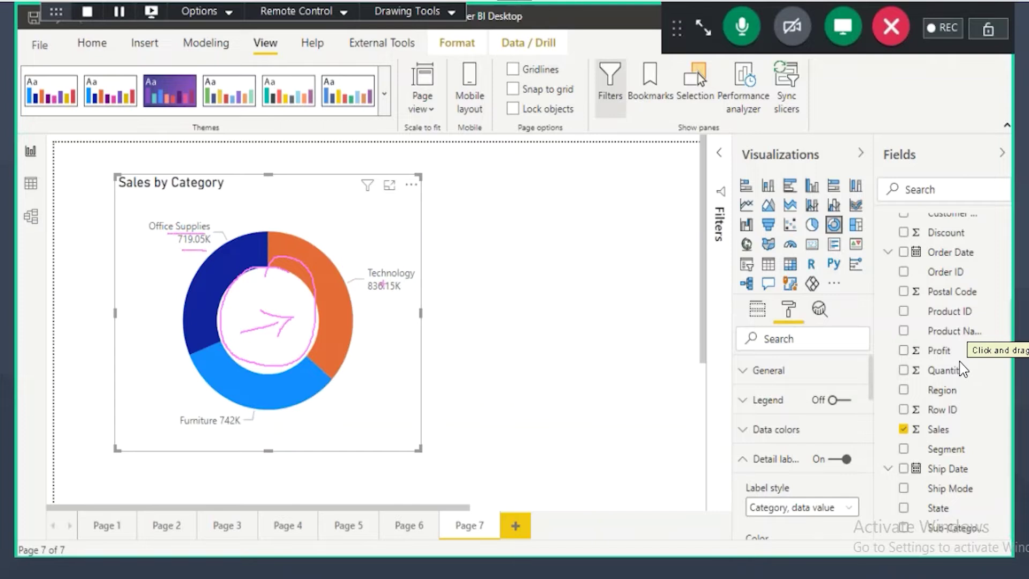
{"action": "left_click_drag", "start_coordinate": [249, 297], "coordinate": [262, 321]}
{"action": "left_click_drag", "start_coordinate": [258, 342], "coordinate": [307, 328]}
{"action": "mouse_move", "coordinate": [285, 185]}
{"action": "left_mouse_down"}
{"action": "mouse_move", "coordinate": [282, 268]}
{"action": "mouse_move", "coordinate": [266, 257]}
{"action": "mouse_move", "coordinate": [304, 255]}
{"action": "left_mouse_up"}
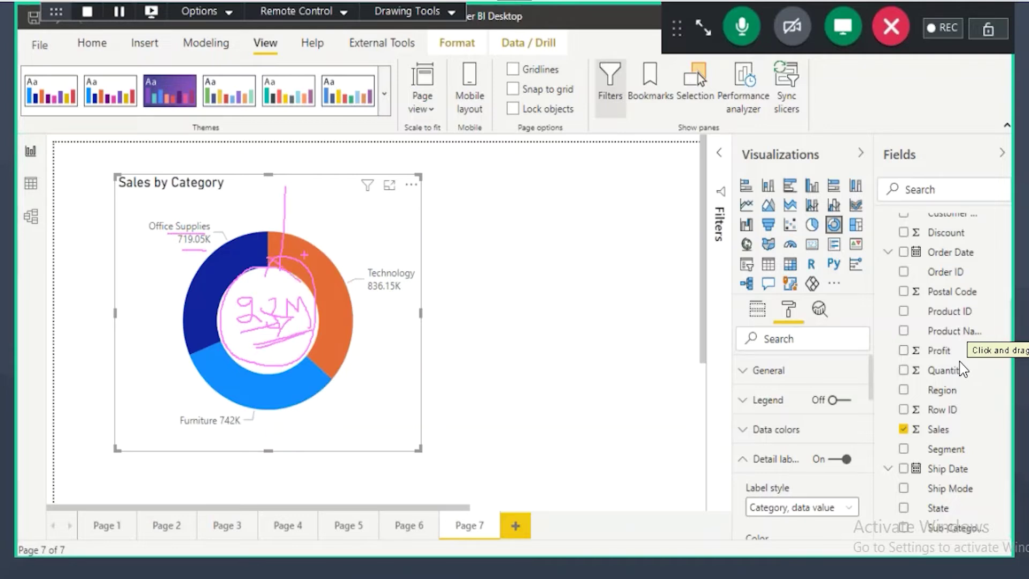
{"action": "key", "text": "Escape"}
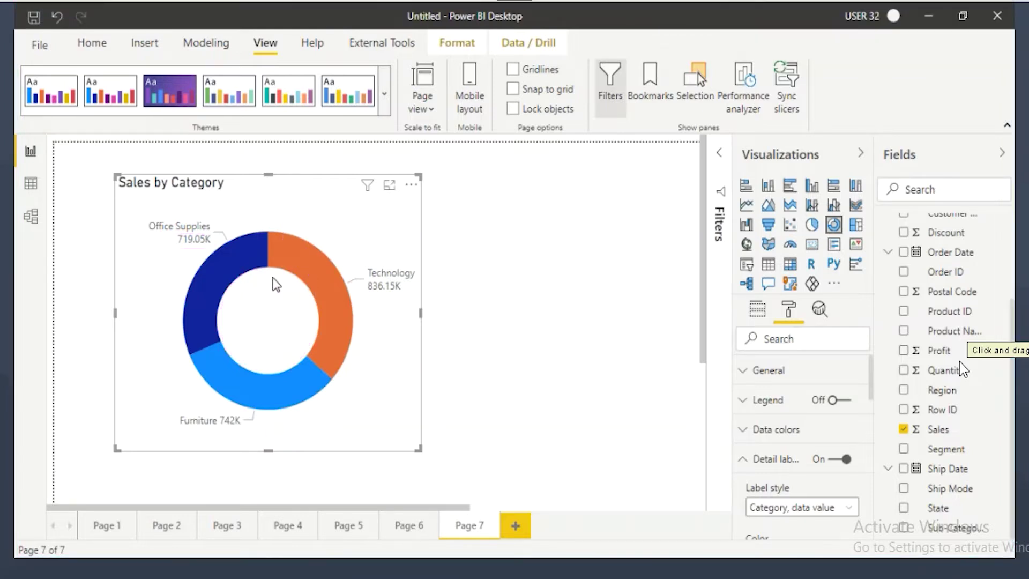
- Turn on the donut chart's border and change its color to light gray
{"action": "left_click", "coordinate": [491, 287]}
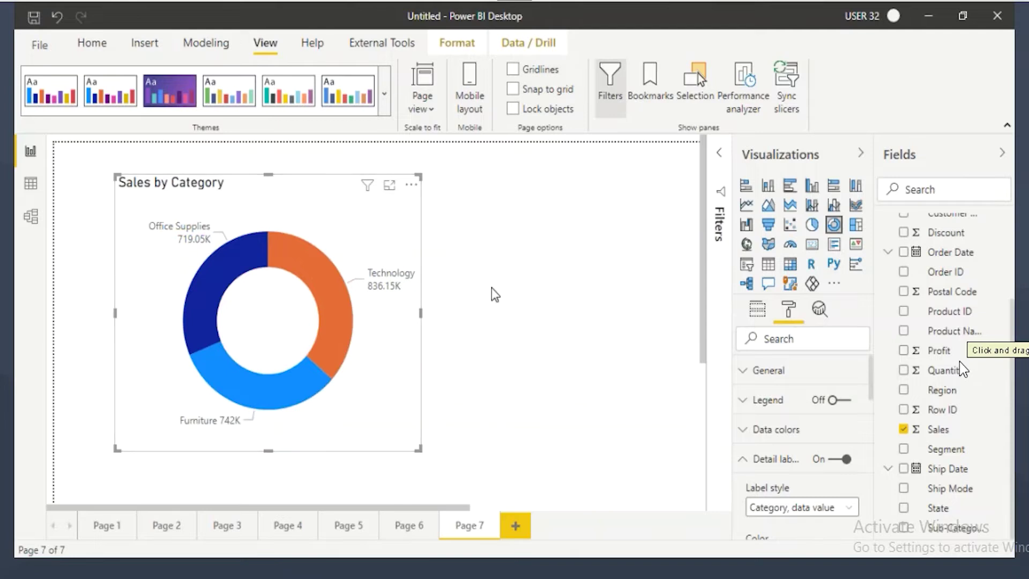
{"action": "left_click", "coordinate": [386, 185]}
{"action": "left_click", "coordinate": [788, 309]}
{"action": "scroll", "coordinate": [836, 428], "scroll_direction": "down", "scroll_amount": 3}
{"action": "left_click", "coordinate": [840, 508]}
{"action": "left_click", "coordinate": [767, 508]}
{"action": "scroll", "coordinate": [765, 528], "scroll_direction": "down", "scroll_amount": 2}
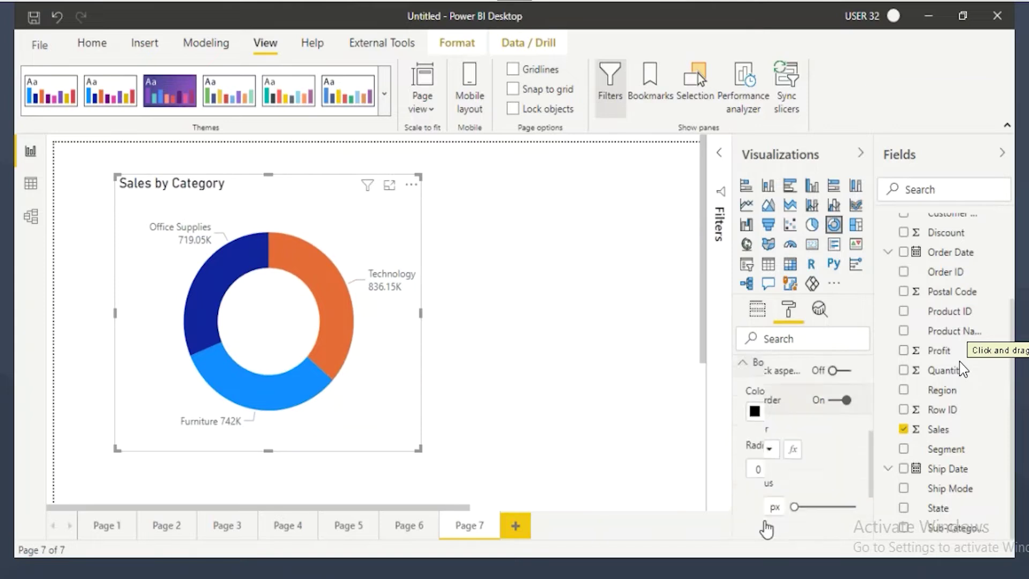
{"action": "left_click", "coordinate": [760, 393]}
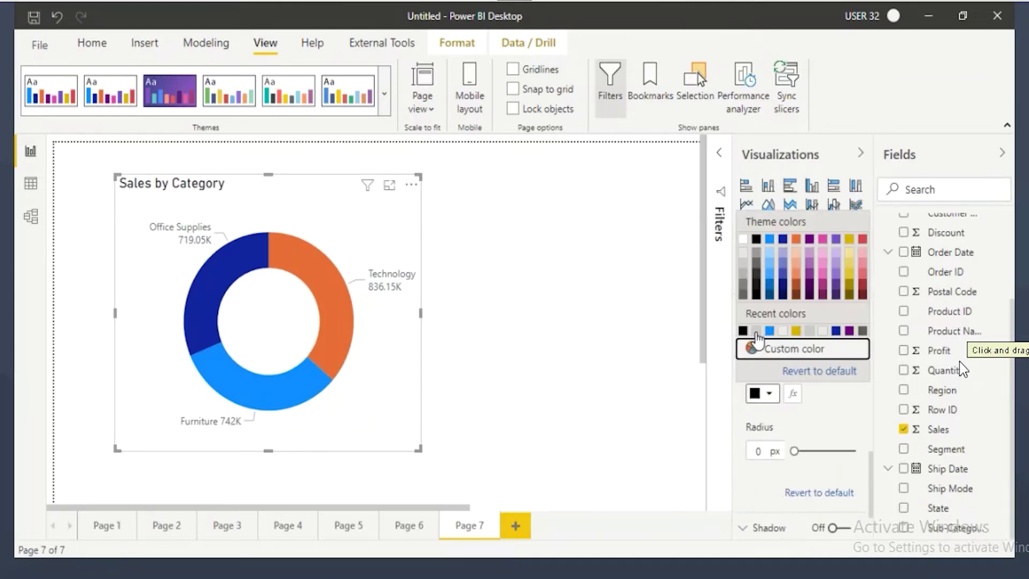
- Insert a card visual showing Sales, shrink it, and place it to the right of the donut chart
{"action": "left_click", "coordinate": [574, 284]}
{"action": "left_click", "coordinate": [812, 244]}
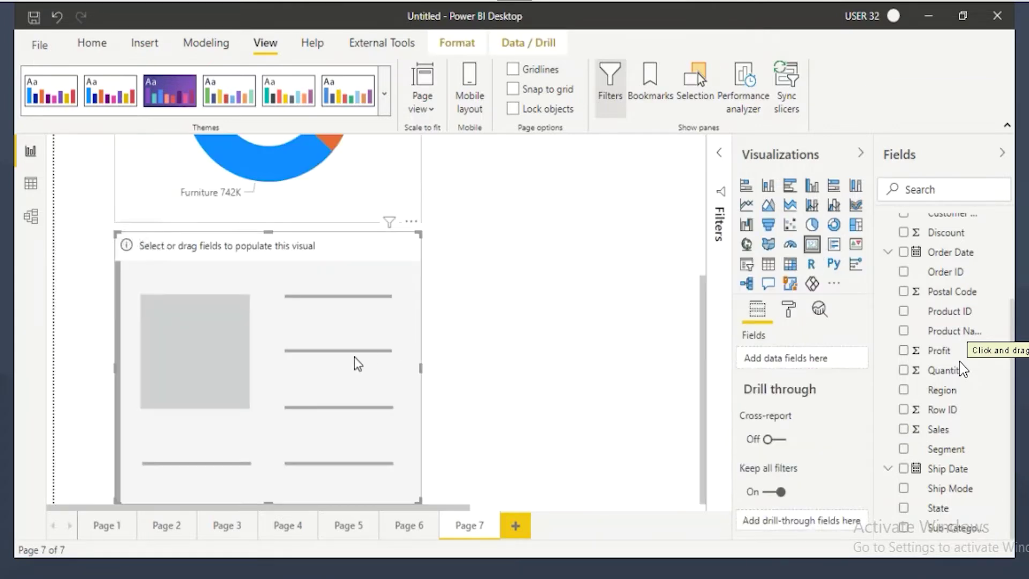
{"action": "left_click_drag", "start_coordinate": [355, 361], "coordinate": [571, 234]}
{"action": "left_click_drag", "start_coordinate": [638, 377], "coordinate": [578, 287]}
{"action": "left_click_drag", "start_coordinate": [499, 258], "coordinate": [590, 321]}
{"action": "left_click_drag", "start_coordinate": [946, 430], "coordinate": [524, 302]}
{"action": "scroll", "coordinate": [535, 309], "scroll_direction": "up", "scroll_amount": 4}
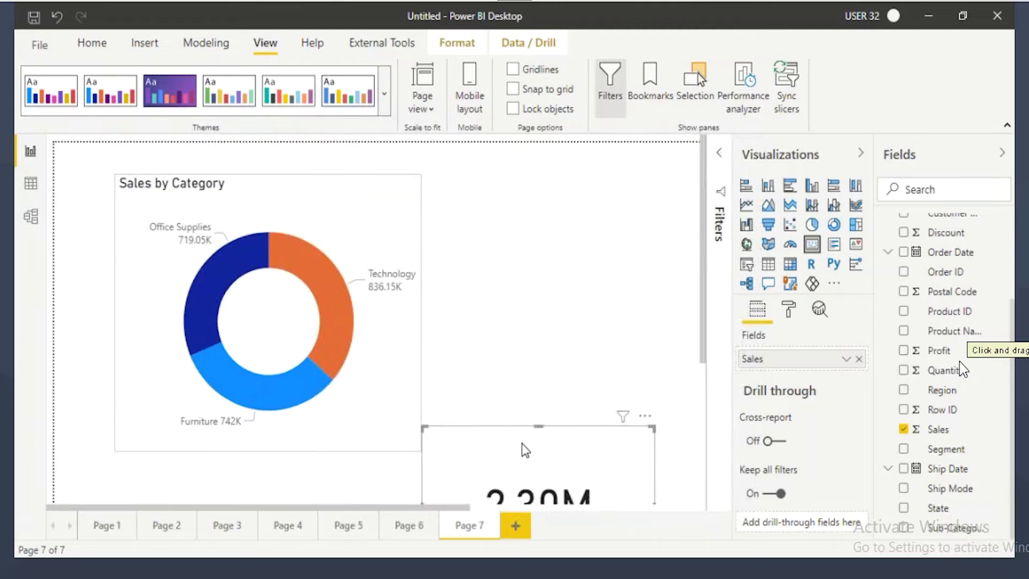
{"action": "left_click_drag", "start_coordinate": [520, 460], "coordinate": [533, 258]}
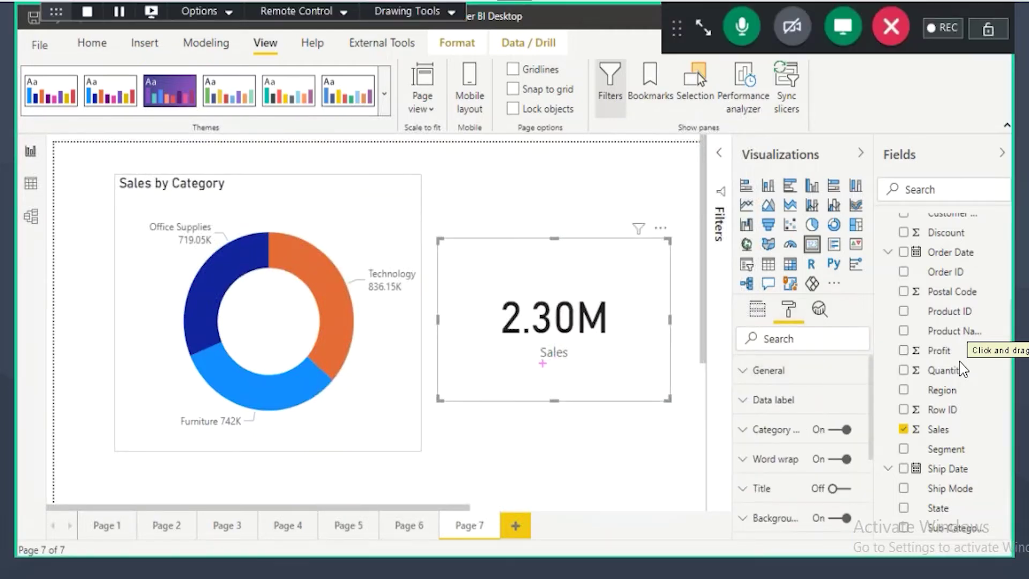
- Turn off the Sales card's category label and set its data label text size to 30 pt
{"action": "left_click_drag", "start_coordinate": [542, 363], "coordinate": [569, 347]}
{"action": "left_click", "coordinate": [835, 431]}
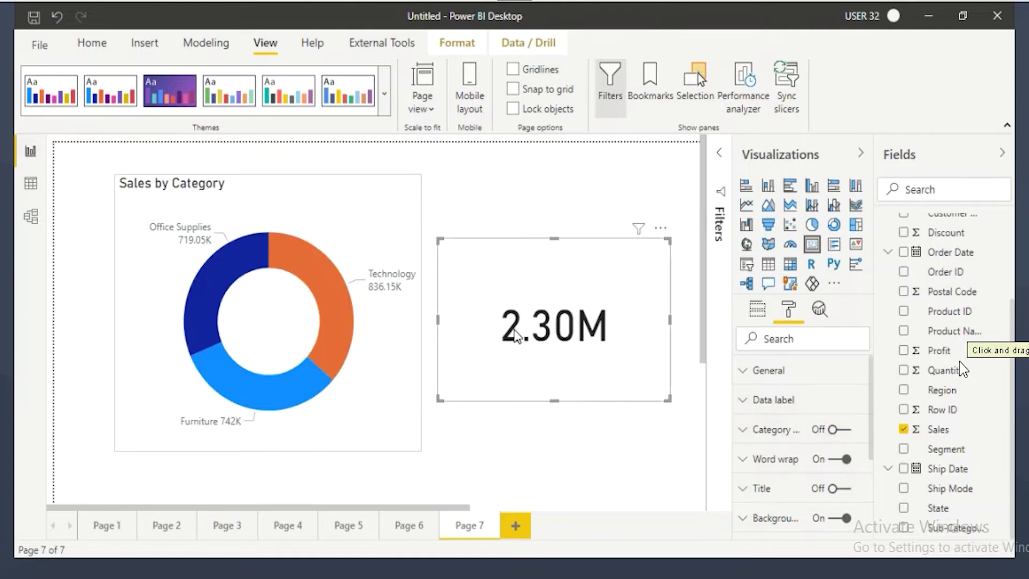
{"action": "left_click", "coordinate": [758, 399]}
{"action": "scroll", "coordinate": [766, 477], "scroll_direction": "down", "scroll_amount": 2}
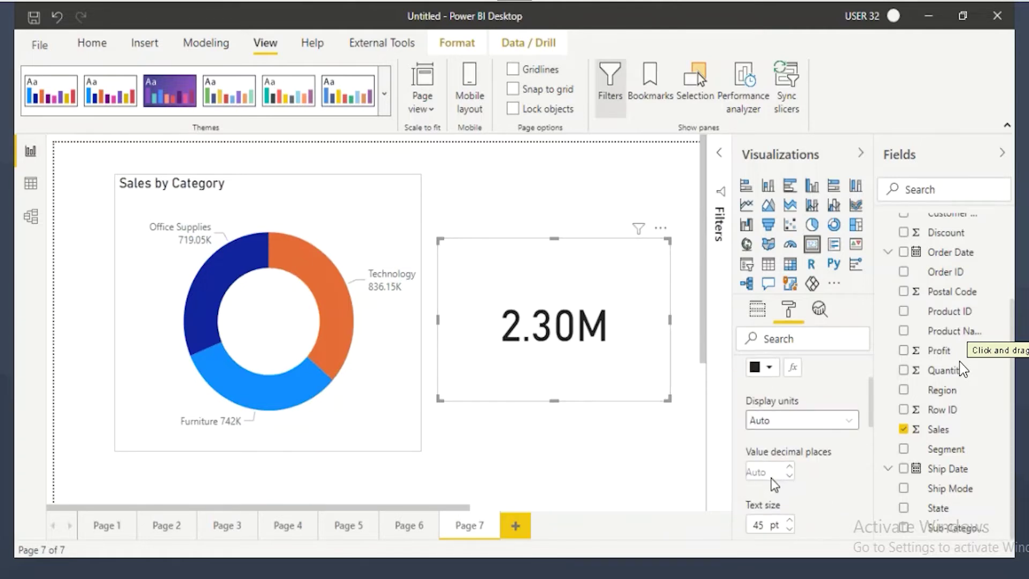
{"action": "type", "text": "30"}
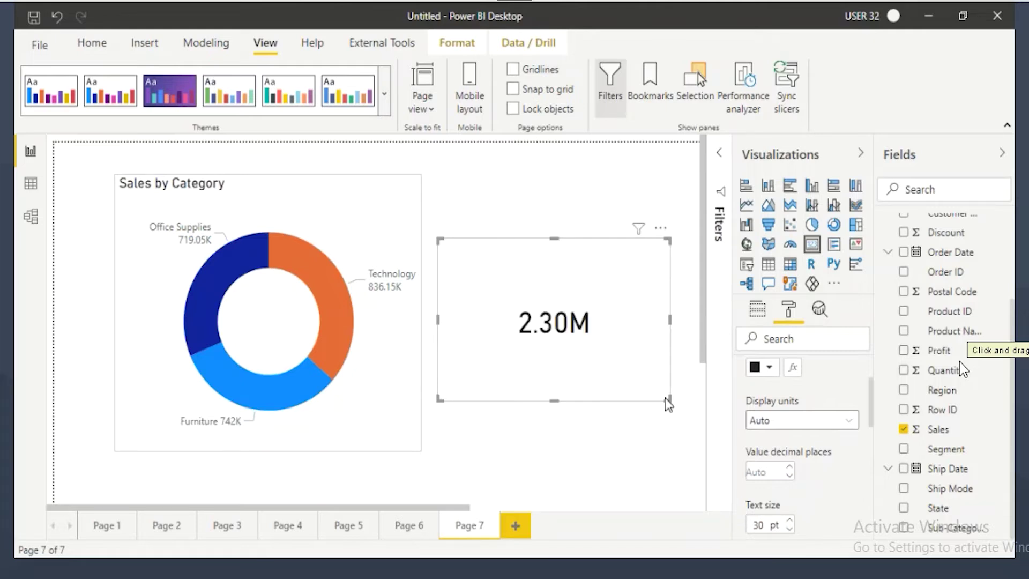
- Shrink the Sales card and move it over the hole of the donut chart
{"action": "left_click_drag", "start_coordinate": [668, 403], "coordinate": [552, 327]}
{"action": "left_click_drag", "start_coordinate": [498, 300], "coordinate": [278, 335]}
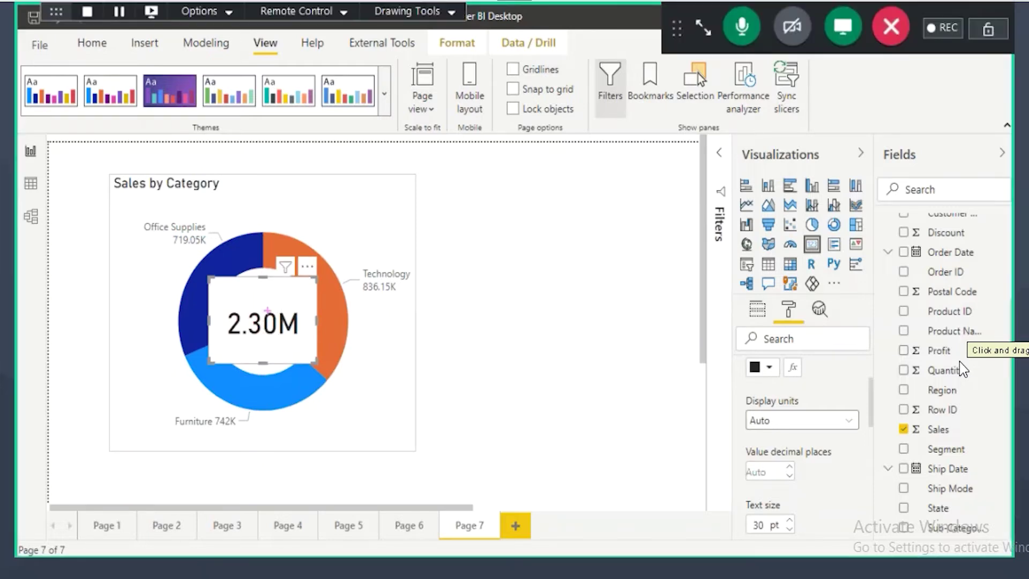
- Mark the total on the Sales card and circle the donut's hole with the pen, and clear the annotations
{"action": "left_click_drag", "start_coordinate": [232, 341], "coordinate": [274, 339]}
{"action": "key", "text": "Escape"}
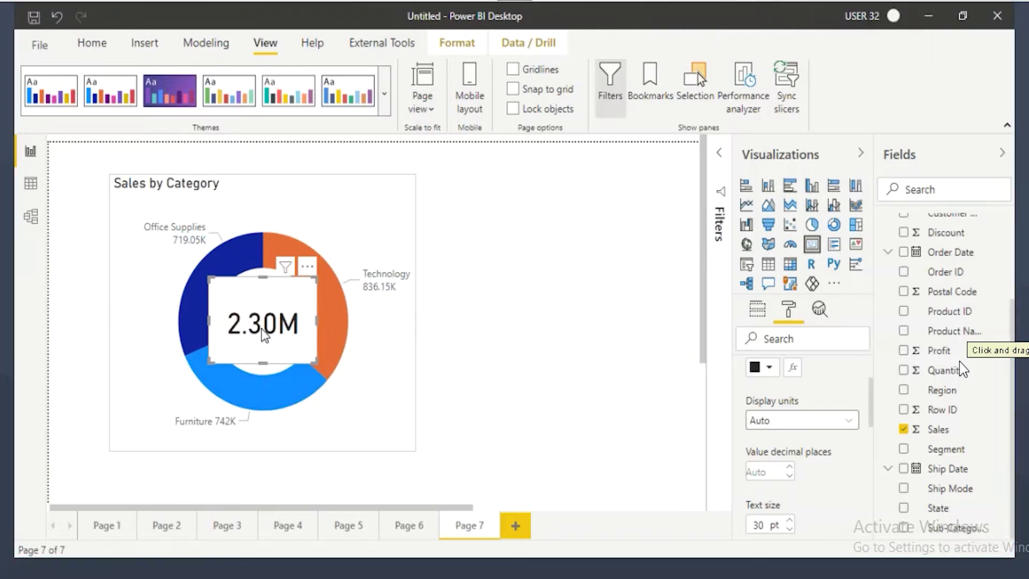
{"action": "mouse_move", "coordinate": [260, 316]}
{"action": "left_mouse_down"}
{"action": "mouse_move", "coordinate": [264, 307]}
{"action": "mouse_move", "coordinate": [268, 315]}
{"action": "left_mouse_up"}
{"action": "key", "text": "ctrl+shift+d"}
{"action": "mouse_move", "coordinate": [244, 341]}
{"action": "left_mouse_down"}
{"action": "mouse_move", "coordinate": [307, 301]}
{"action": "mouse_move", "coordinate": [271, 267]}
{"action": "left_mouse_up"}
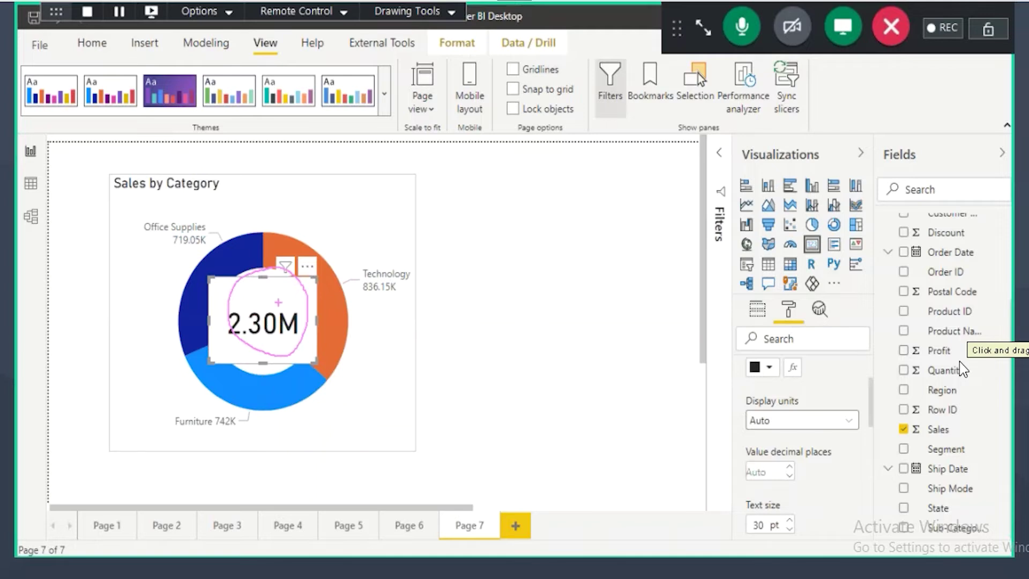
{"action": "key", "text": "ctrl+shift+d"}
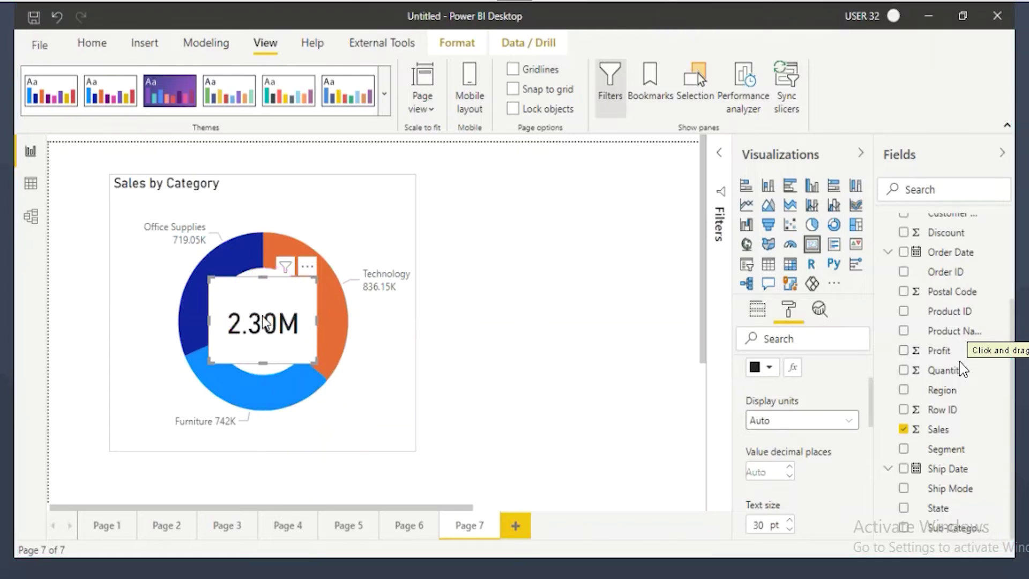
- Select the donut chart, clear the selection, and reselect the Sales card to compare how the two visuals overlap
{"action": "left_click", "coordinate": [338, 358]}
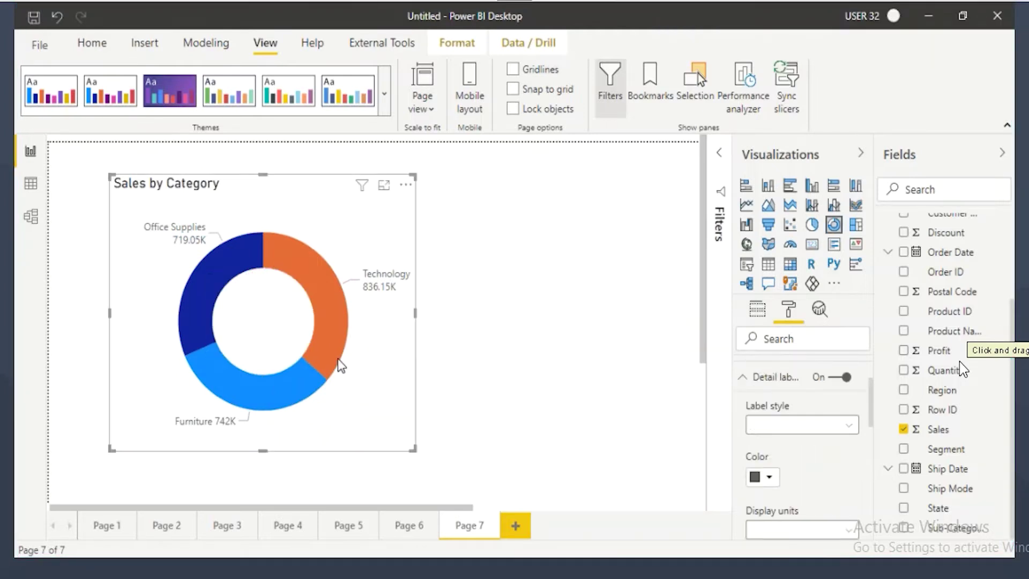
{"action": "left_click", "coordinate": [509, 328]}
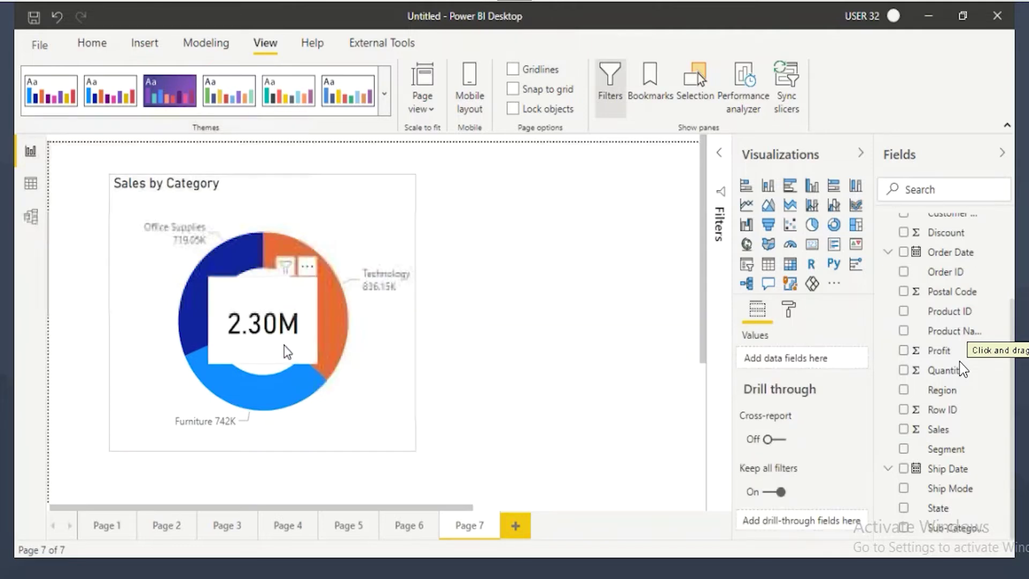
{"action": "left_click", "coordinate": [261, 323]}
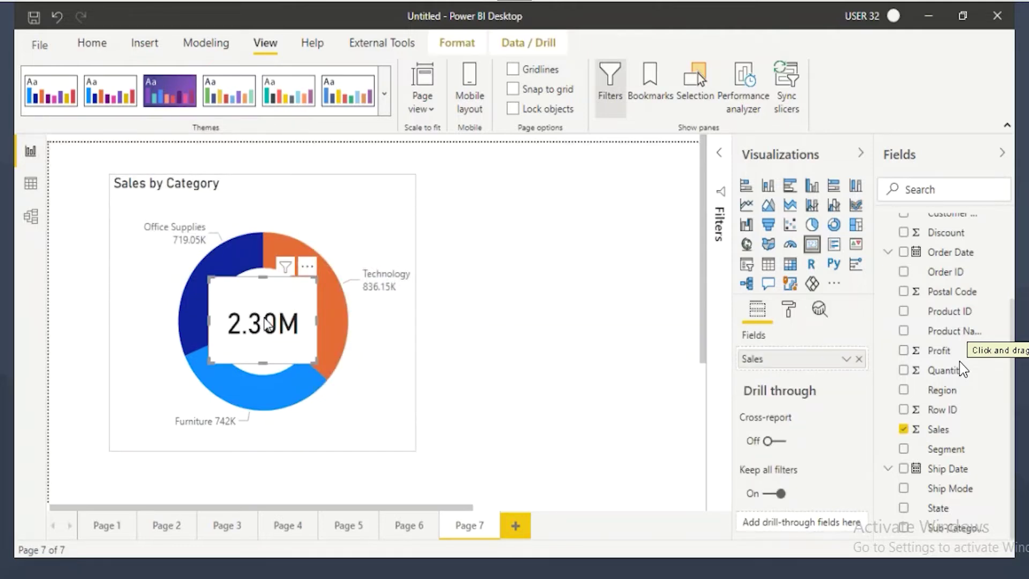
- Annotate the overlap of the Sales card and the donut chart with arrows and an outline, and clear the annotations
{"action": "mouse_move", "coordinate": [268, 373]}
{"action": "left_mouse_down"}
{"action": "mouse_move", "coordinate": [286, 391]}
{"action": "mouse_move", "coordinate": [363, 426]}
{"action": "mouse_move", "coordinate": [416, 355]}
{"action": "mouse_move", "coordinate": [386, 328]}
{"action": "mouse_move", "coordinate": [364, 329]}
{"action": "mouse_move", "coordinate": [400, 351]}
{"action": "left_mouse_up"}
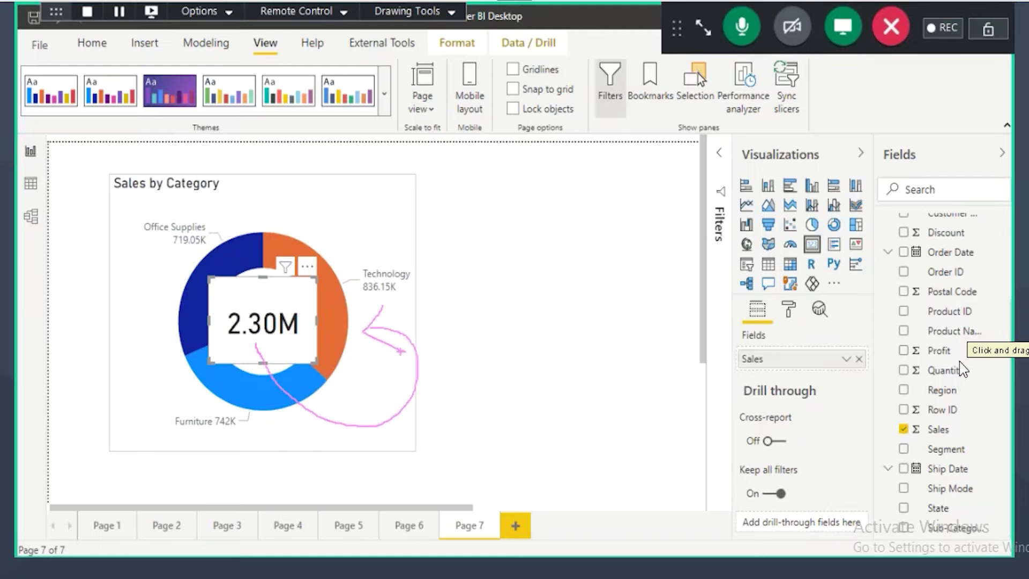
{"action": "mouse_move", "coordinate": [303, 323]}
{"action": "left_mouse_down"}
{"action": "mouse_move", "coordinate": [194, 367]}
{"action": "mouse_move", "coordinate": [222, 260]}
{"action": "left_mouse_up"}
{"action": "mouse_move", "coordinate": [344, 191]}
{"action": "left_mouse_down"}
{"action": "mouse_move", "coordinate": [324, 256]}
{"action": "mouse_move", "coordinate": [383, 229]}
{"action": "left_mouse_up"}
{"action": "left_click_drag", "start_coordinate": [355, 174], "coordinate": [328, 252]}
{"action": "left_click_drag", "start_coordinate": [329, 247], "coordinate": [374, 231]}
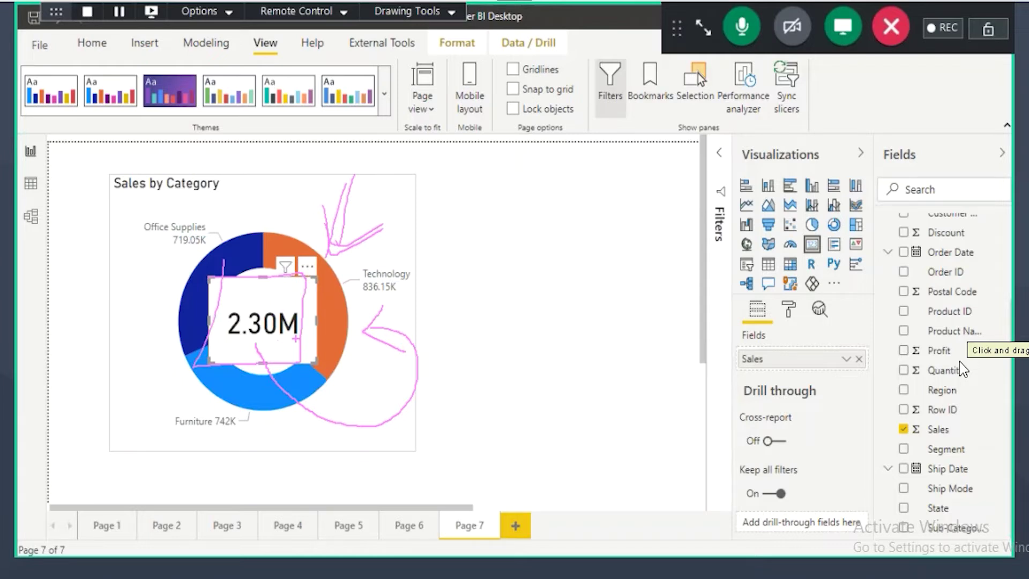
{"action": "key", "text": "Escape"}
{"action": "key", "text": "ctrl+shift+d"}
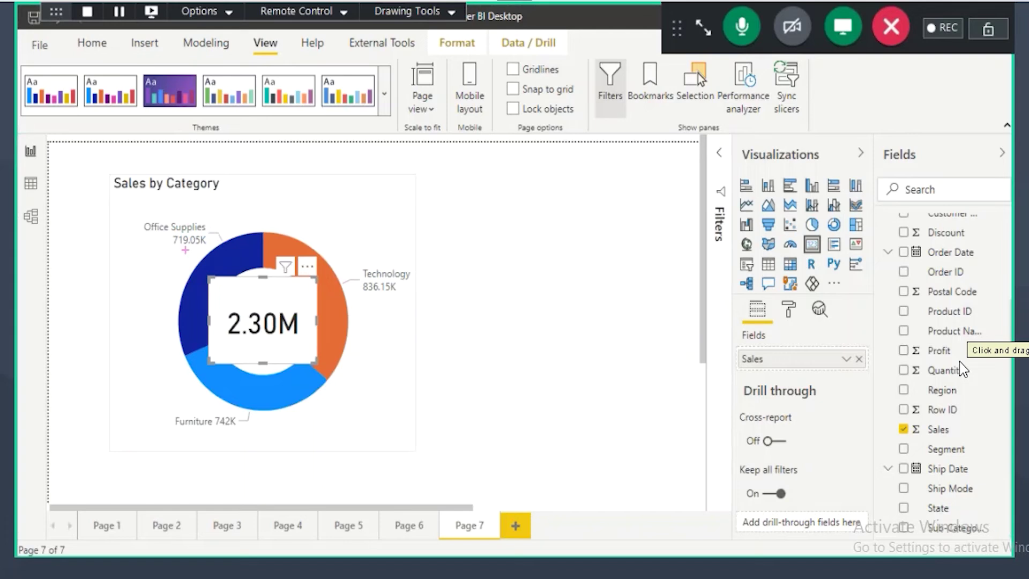
{"action": "left_click_drag", "start_coordinate": [380, 440], "coordinate": [406, 456]}
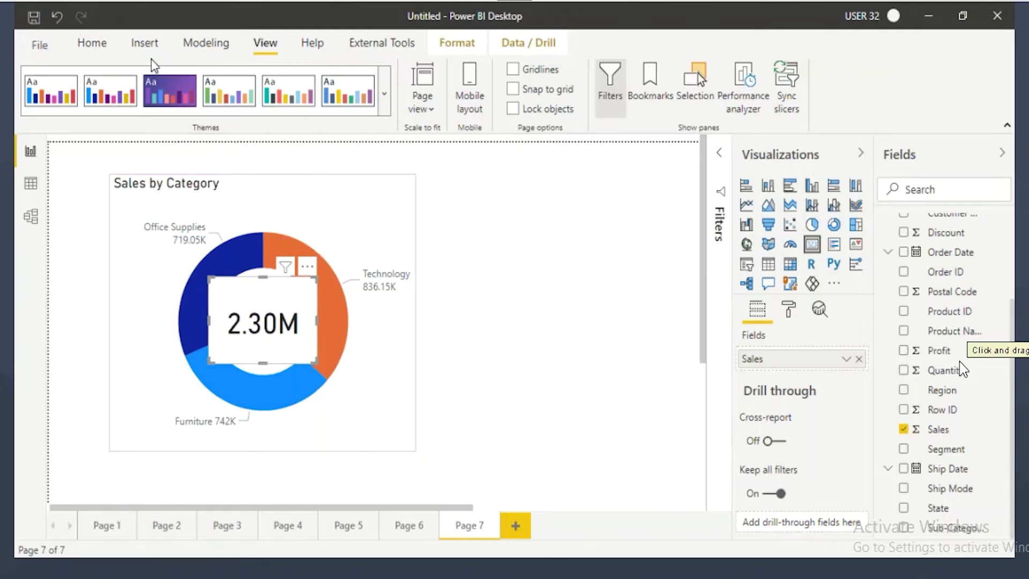
- Send the Sales card to the back, behind the donut chart, and clear the selection
{"action": "left_click", "coordinate": [449, 44]}
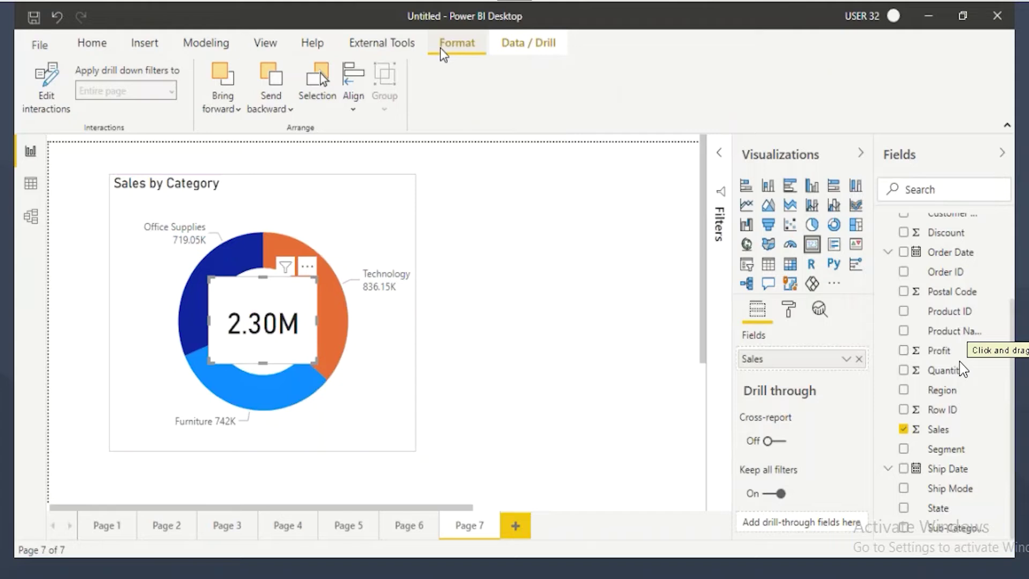
{"action": "left_click", "coordinate": [285, 111]}
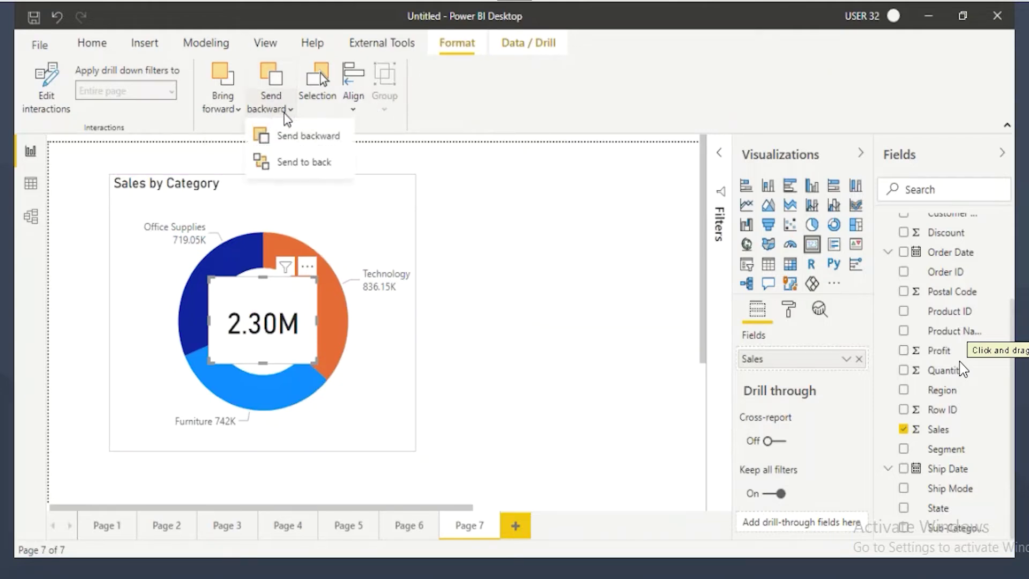
{"action": "left_click", "coordinate": [301, 161]}
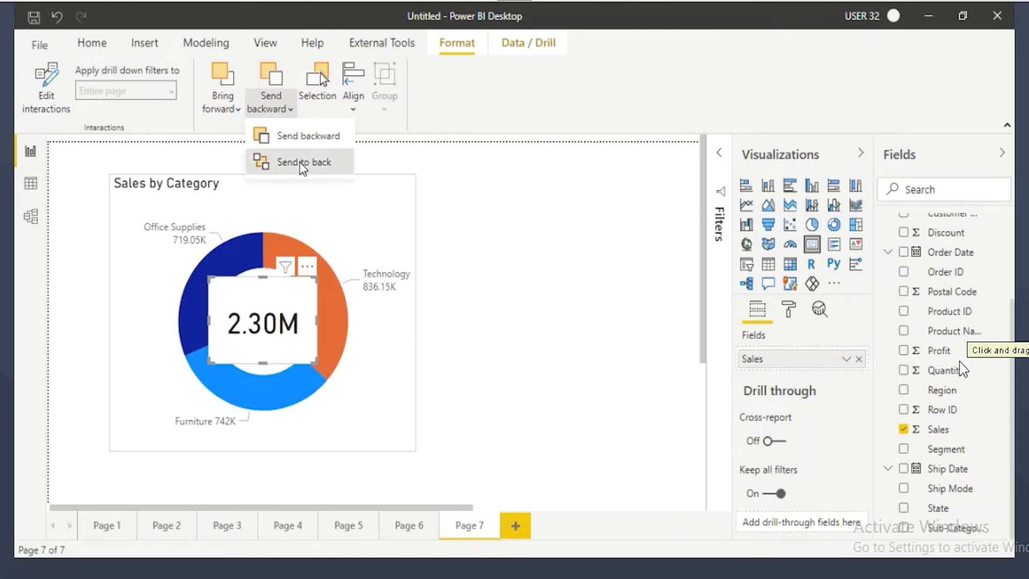
{"action": "left_click", "coordinate": [379, 390]}
{"action": "left_click", "coordinate": [533, 371]}
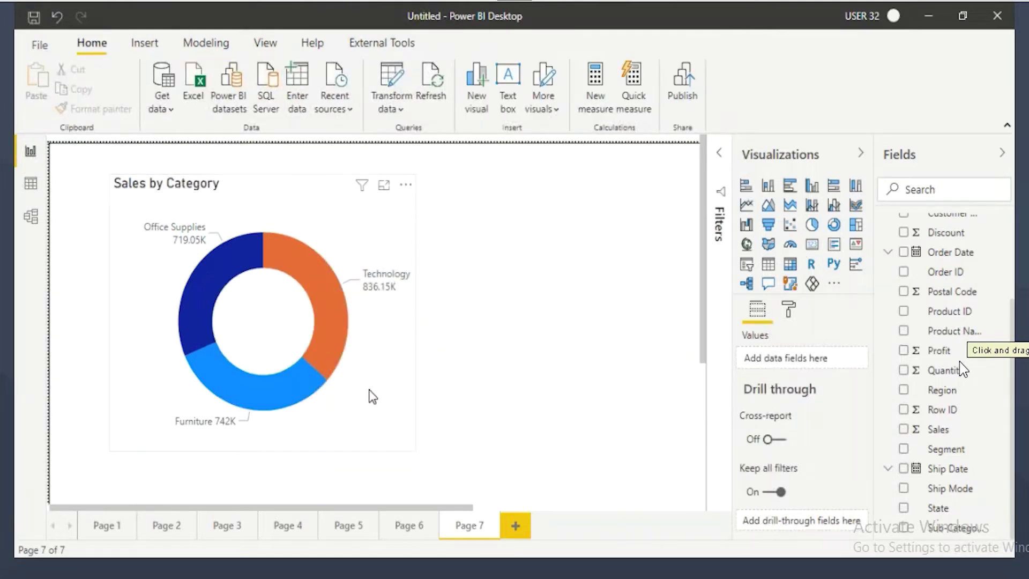
- Select the donut chart, handwrite a 2 in its empty hole with the pen, and clear the writing
{"action": "left_click", "coordinate": [262, 322]}
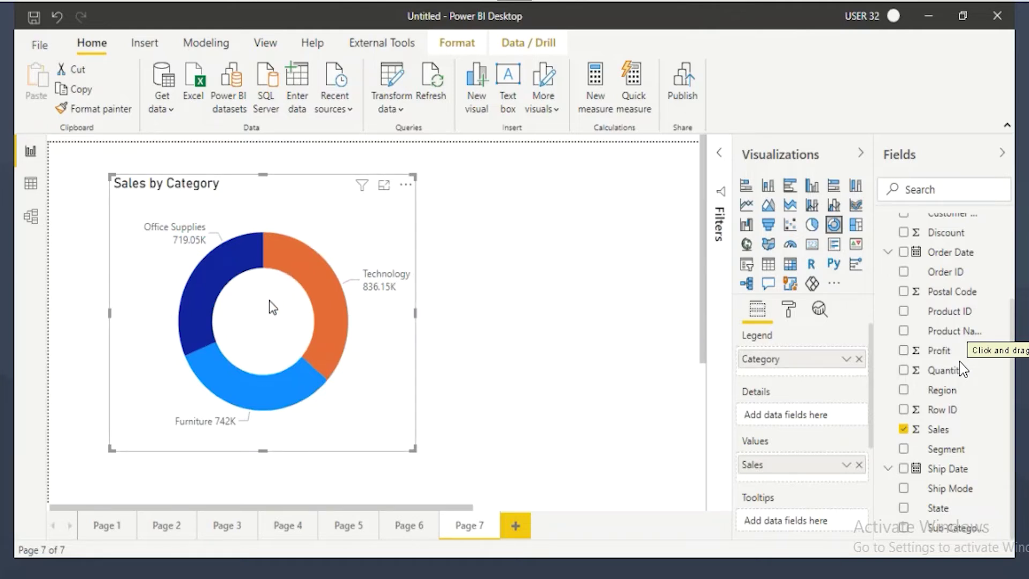
{"action": "mouse_move", "coordinate": [232, 309]}
{"action": "left_mouse_down"}
{"action": "mouse_move", "coordinate": [237, 330]}
{"action": "mouse_move", "coordinate": [280, 309]}
{"action": "left_mouse_up"}
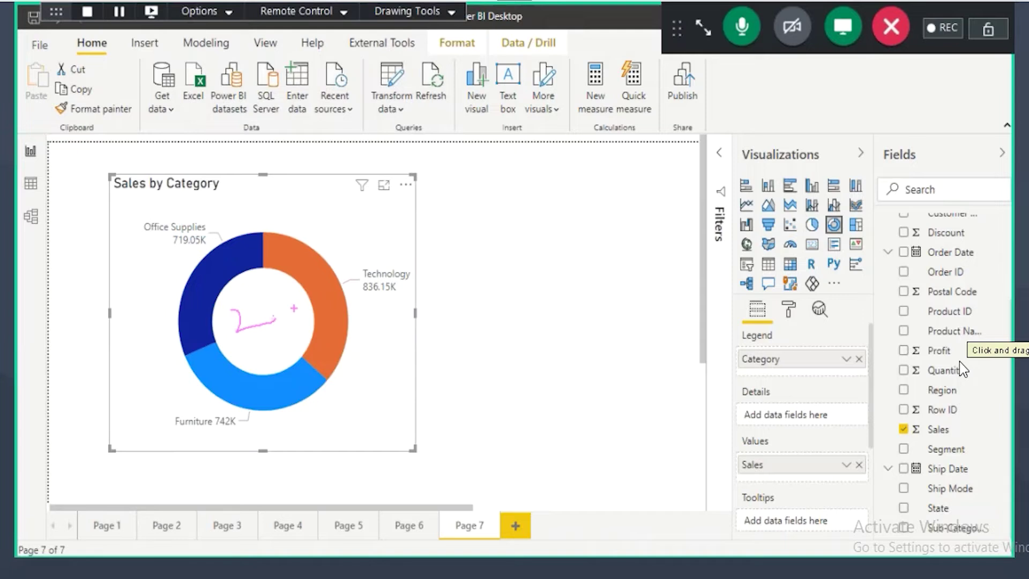
{"action": "key", "text": "Escape"}
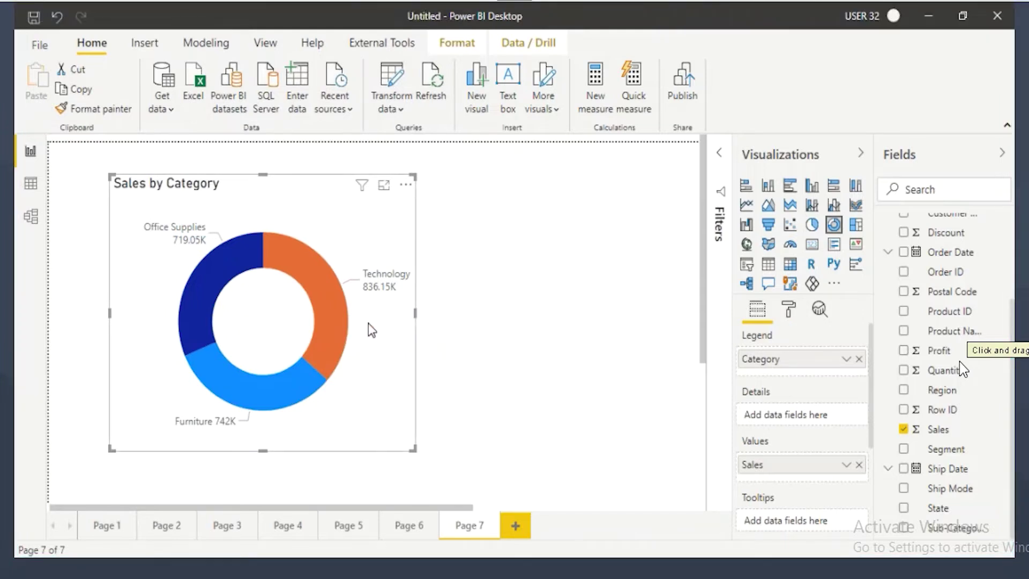
- Mark the donut chart's background color setting and white areas with the pen, and turn off its background
{"action": "left_click", "coordinate": [789, 310]}
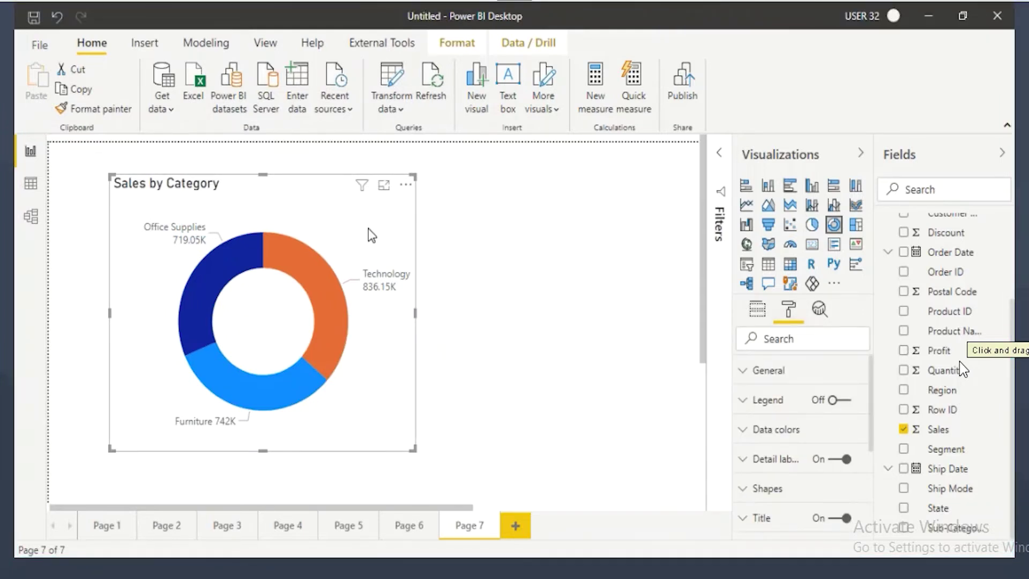
{"action": "scroll", "coordinate": [817, 490], "scroll_direction": "down", "scroll_amount": 3}
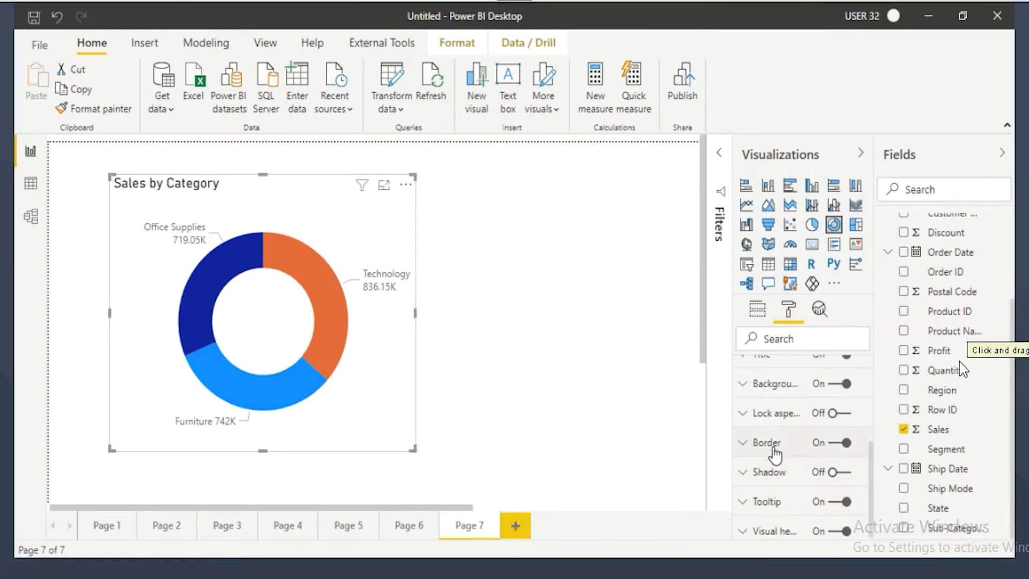
{"action": "left_click", "coordinate": [777, 385]}
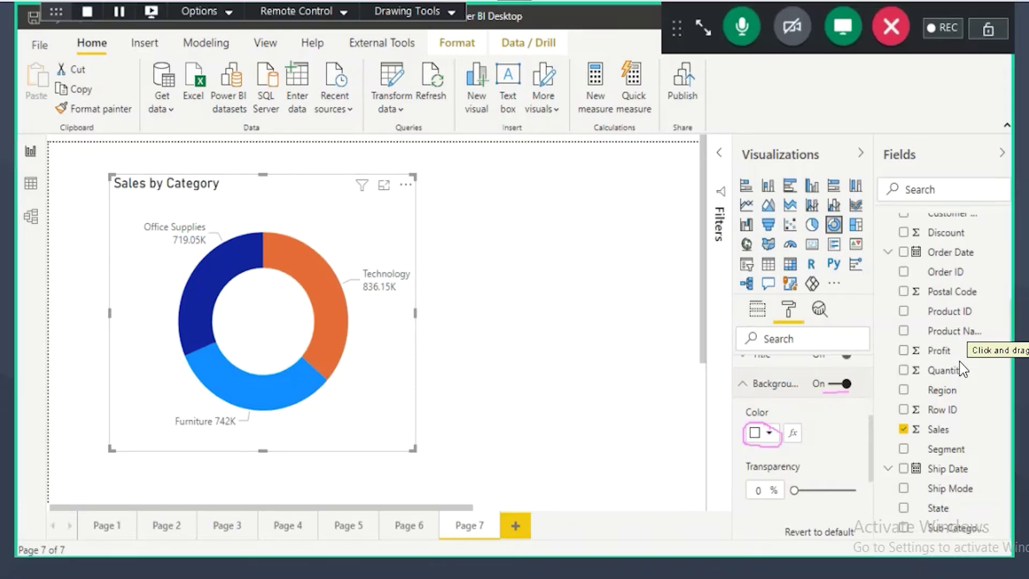
{"action": "left_click_drag", "start_coordinate": [232, 318], "coordinate": [289, 285]}
{"action": "mouse_move", "coordinate": [333, 239]}
{"action": "left_mouse_down"}
{"action": "mouse_move", "coordinate": [370, 226]}
{"action": "mouse_move", "coordinate": [341, 243]}
{"action": "left_mouse_up"}
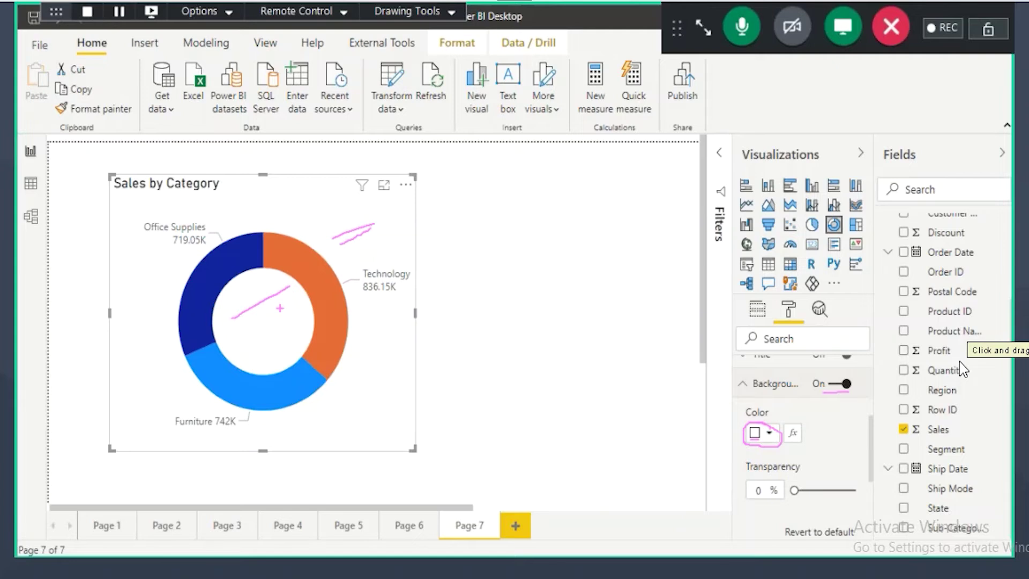
{"action": "left_click_drag", "start_coordinate": [713, 443], "coordinate": [748, 431]}
{"action": "mouse_move", "coordinate": [747, 434]}
{"action": "left_mouse_down"}
{"action": "mouse_move", "coordinate": [738, 450]}
{"action": "mouse_move", "coordinate": [701, 459]}
{"action": "left_mouse_up"}
{"action": "left_click", "coordinate": [838, 383]}
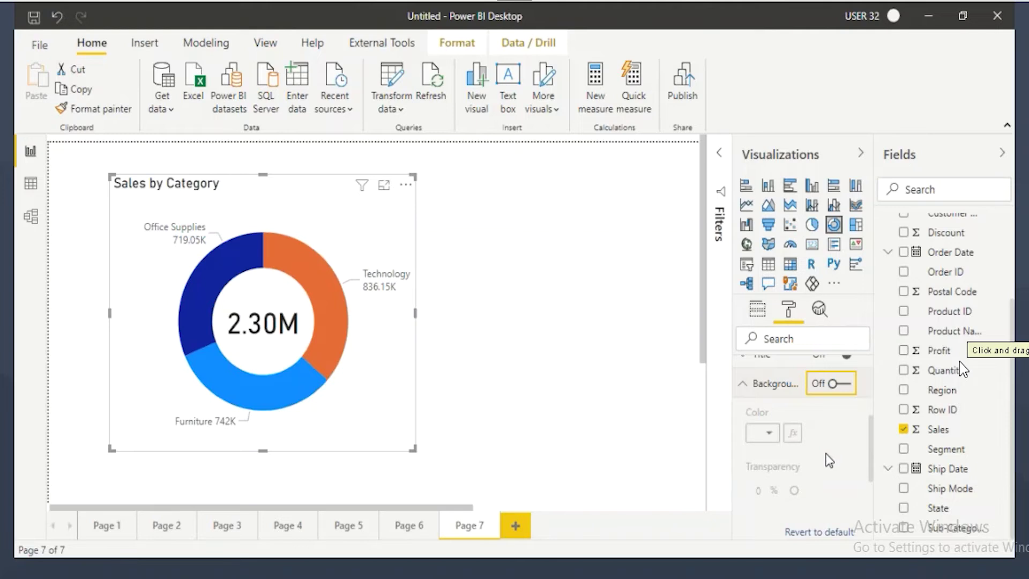
- Inspect the layered donut chart, circling the total in its hole and underlining the three category labels with the pen
{"action": "left_click", "coordinate": [242, 324]}
{"action": "left_click", "coordinate": [615, 342]}
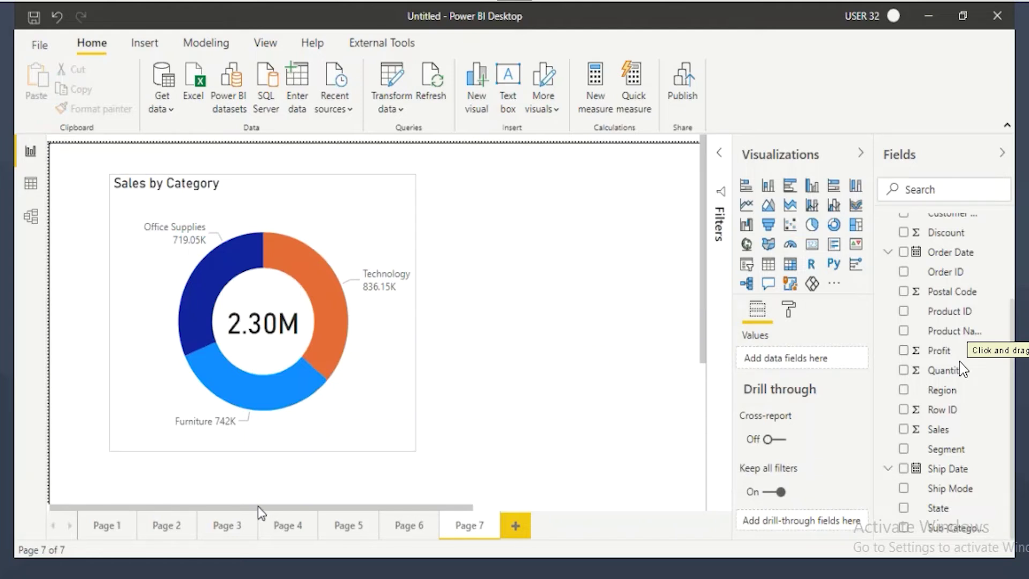
{"action": "left_click", "coordinate": [265, 333]}
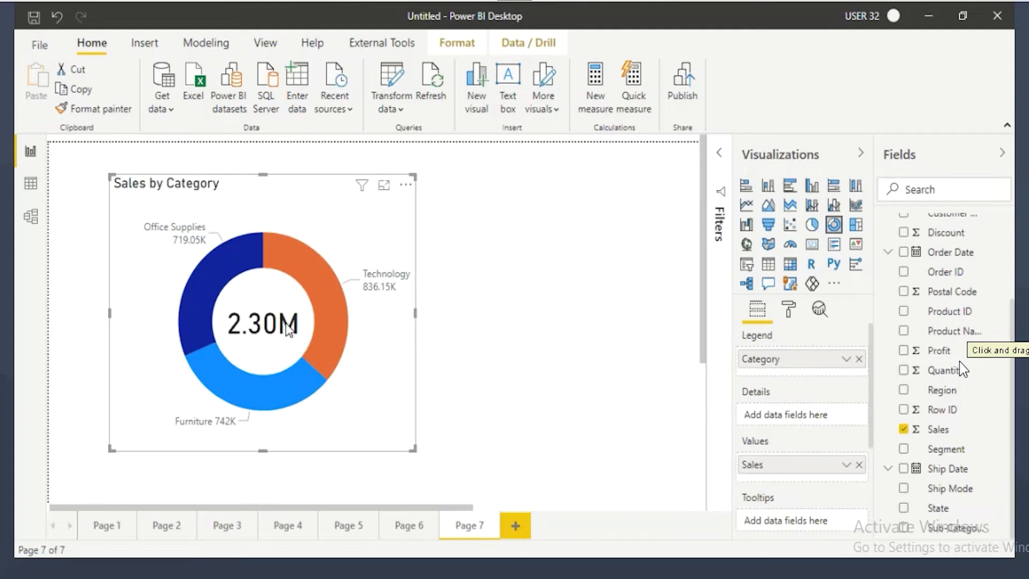
{"action": "mouse_move", "coordinate": [298, 324]}
{"action": "left_mouse_down"}
{"action": "mouse_move", "coordinate": [280, 300]}
{"action": "mouse_move", "coordinate": [213, 313]}
{"action": "mouse_move", "coordinate": [281, 342]}
{"action": "mouse_move", "coordinate": [296, 329]}
{"action": "mouse_move", "coordinate": [259, 303]}
{"action": "left_mouse_up"}
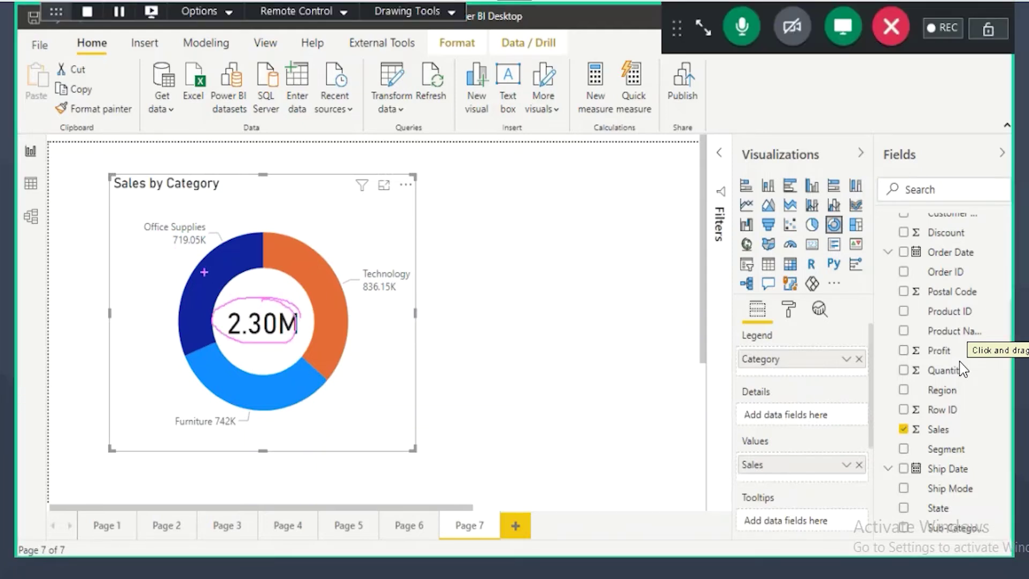
{"action": "left_click_drag", "start_coordinate": [354, 284], "coordinate": [386, 280]}
{"action": "left_click_drag", "start_coordinate": [188, 438], "coordinate": [209, 437]}
{"action": "mouse_move", "coordinate": [283, 269]}
{"action": "left_mouse_down"}
{"action": "mouse_move", "coordinate": [249, 268]}
{"action": "mouse_move", "coordinate": [225, 333]}
{"action": "mouse_move", "coordinate": [304, 300]}
{"action": "mouse_move", "coordinate": [267, 271]}
{"action": "left_mouse_up"}
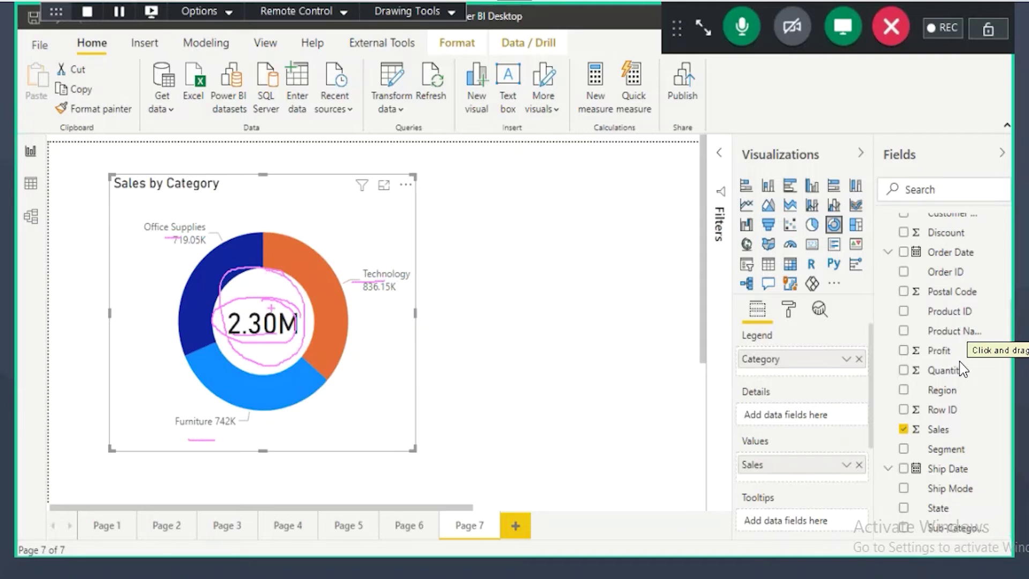
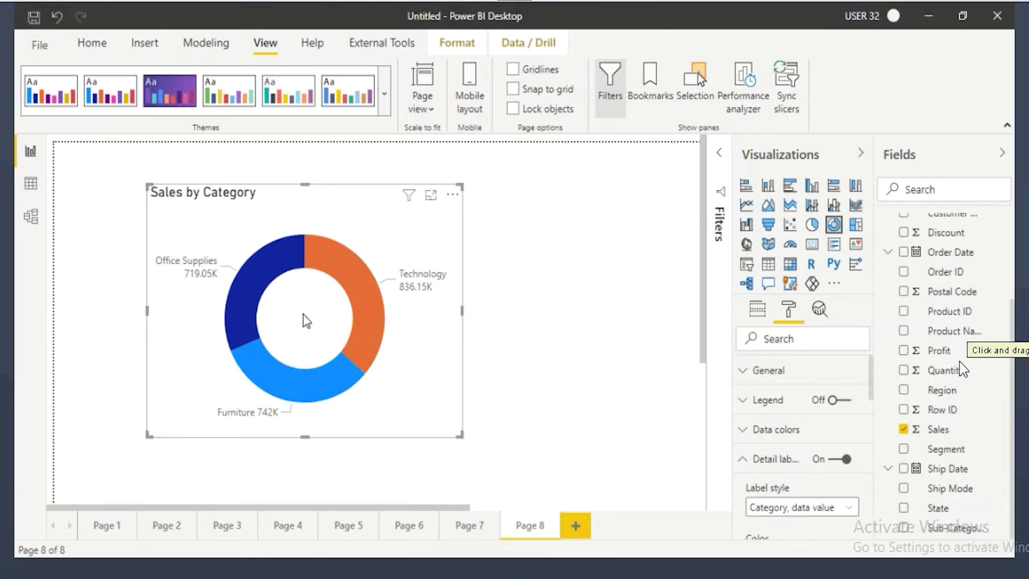
- Insert a card visual showing Sales on Page 8, below and to the right of the donut chart
{"action": "left_click", "coordinate": [589, 281]}
{"action": "left_click", "coordinate": [813, 249]}
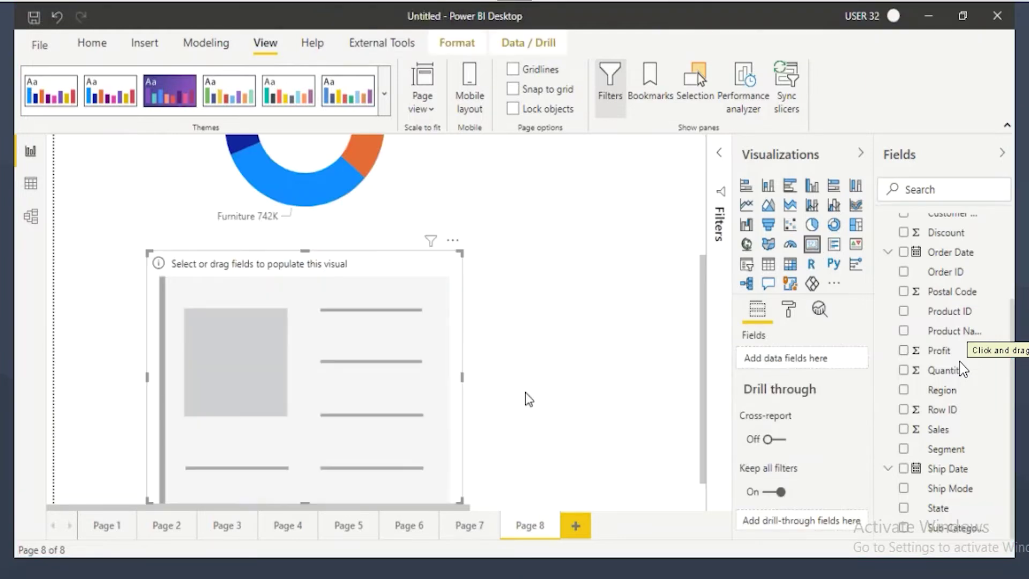
{"action": "left_click_drag", "start_coordinate": [929, 435], "coordinate": [544, 375]}
{"action": "left_click", "coordinate": [467, 527]}
{"action": "left_click", "coordinate": [525, 528]}
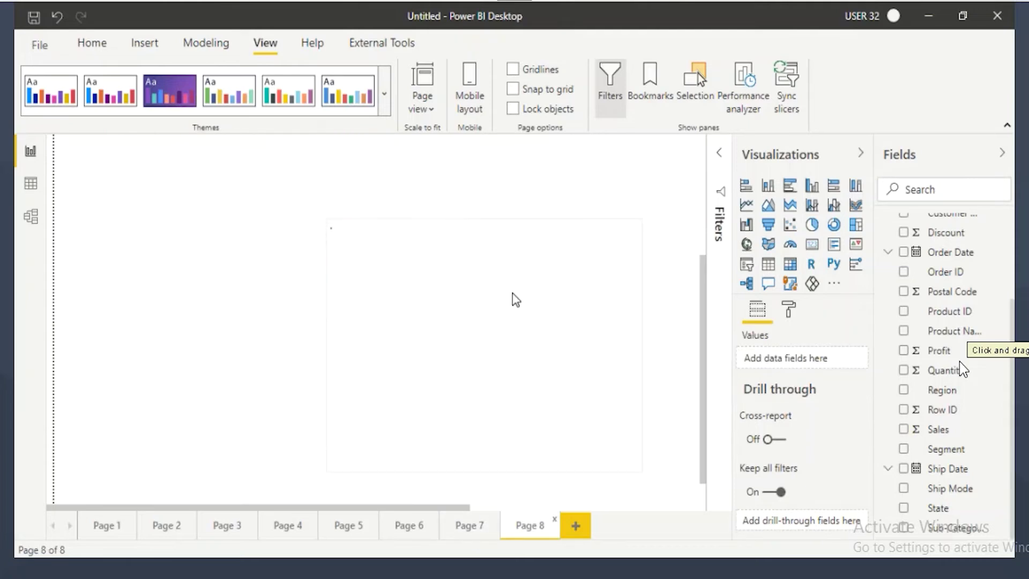
- Turn off the category label of the Page 8 Sales card and set its data label text size to 30 pt
{"action": "left_click", "coordinate": [789, 311]}
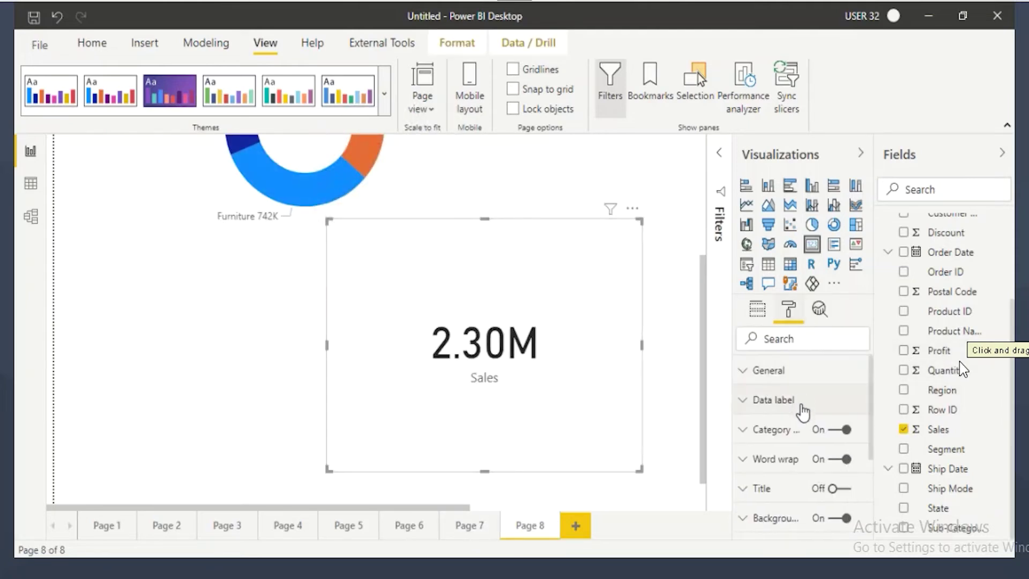
{"action": "left_click", "coordinate": [814, 430]}
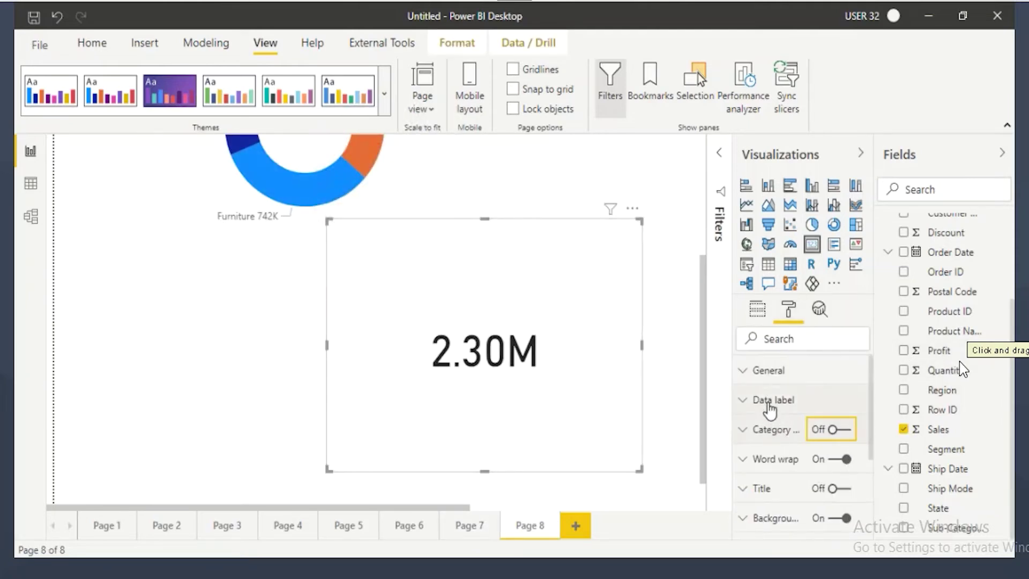
{"action": "left_click", "coordinate": [771, 399]}
{"action": "scroll", "coordinate": [771, 501], "scroll_direction": "down", "scroll_amount": 1}
{"action": "scroll", "coordinate": [772, 500], "scroll_direction": "down", "scroll_amount": 3}
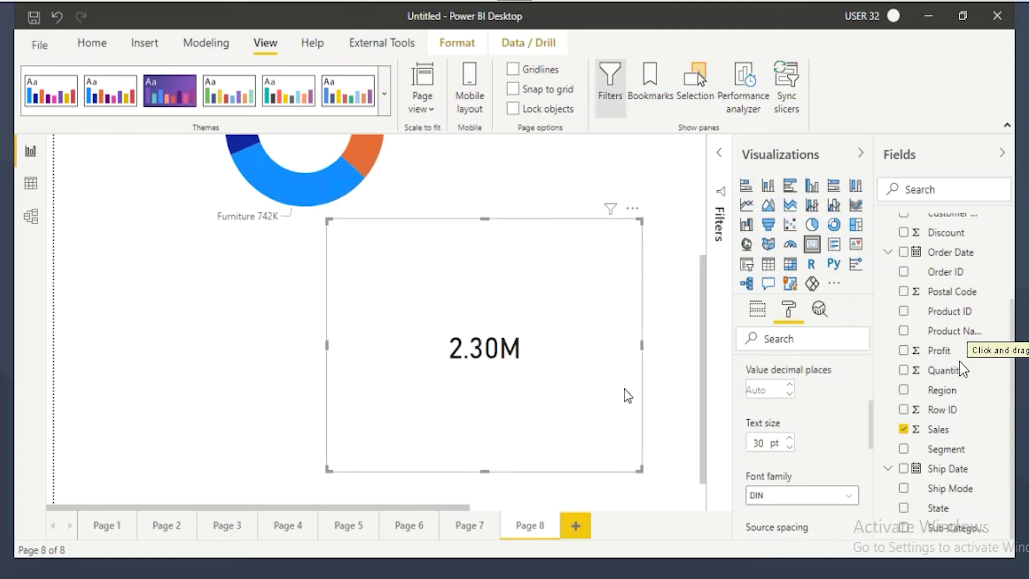
- Shrink the Page 8 Sales card and place it over the hole of the donut chart
{"action": "left_click_drag", "start_coordinate": [638, 472], "coordinate": [428, 292]}
{"action": "scroll", "coordinate": [439, 311], "scroll_direction": "up", "scroll_amount": 3}
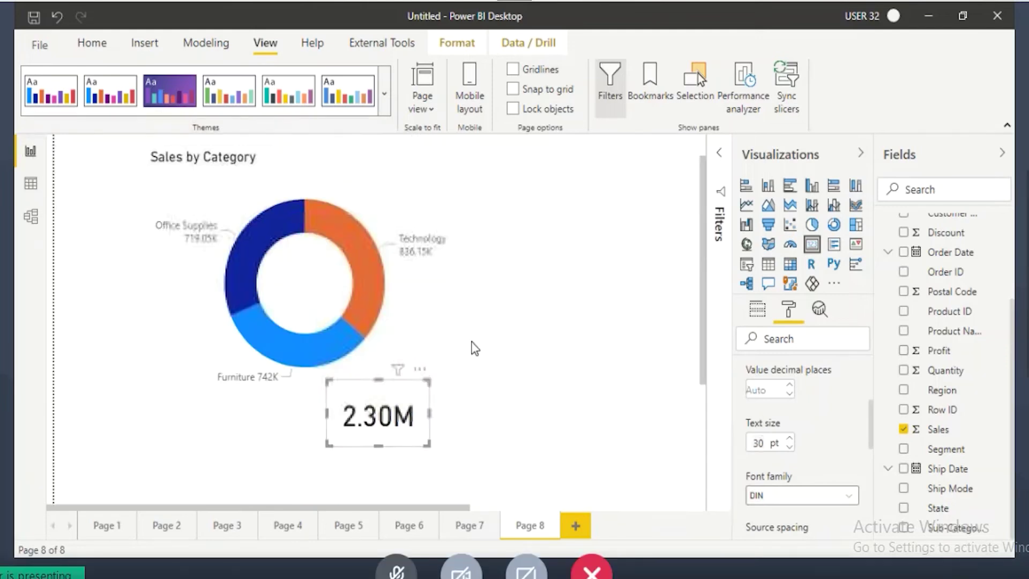
{"action": "left_click_drag", "start_coordinate": [372, 449], "coordinate": [312, 323]}
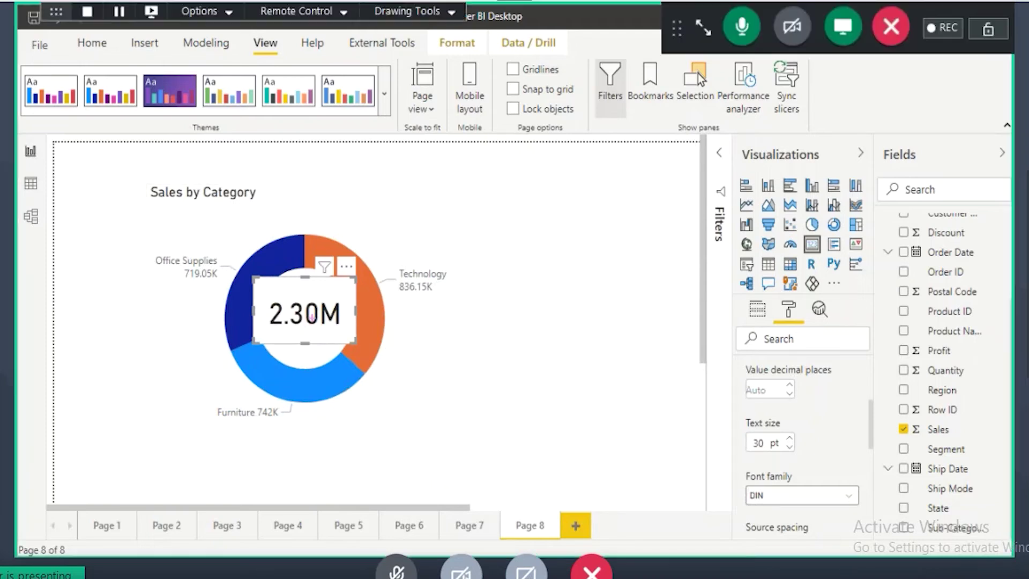
- Send the Page 8 Sales card to the back, behind the Sales by Category donut chart
{"action": "mouse_move", "coordinate": [312, 318]}
{"action": "left_mouse_down"}
{"action": "mouse_move", "coordinate": [342, 351]}
{"action": "mouse_move", "coordinate": [456, 342]}
{"action": "mouse_move", "coordinate": [446, 297]}
{"action": "mouse_move", "coordinate": [399, 309]}
{"action": "mouse_move", "coordinate": [436, 337]}
{"action": "left_mouse_up"}
{"action": "left_click_drag", "start_coordinate": [315, 320], "coordinate": [320, 320]}
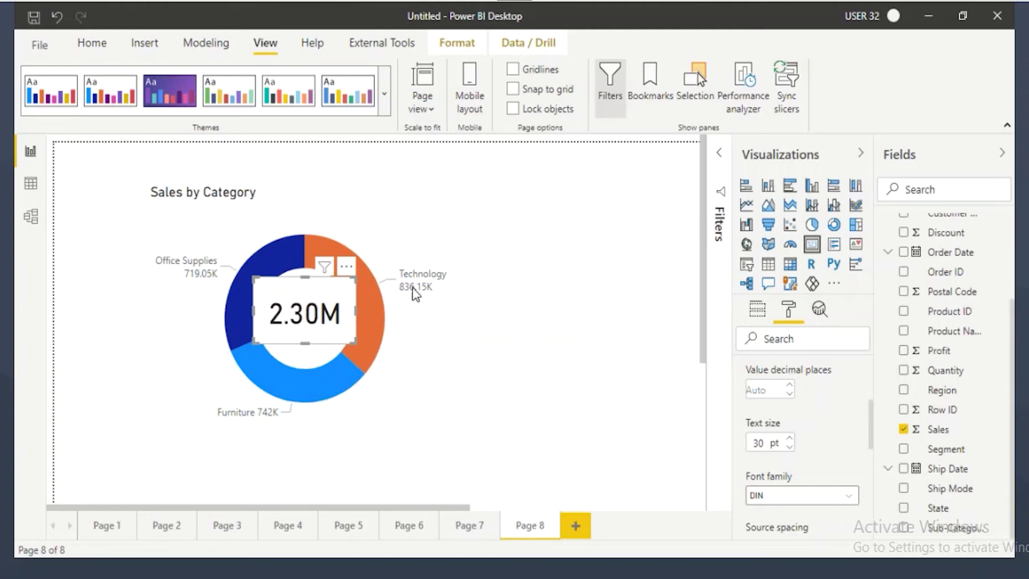
{"action": "left_click", "coordinate": [447, 45]}
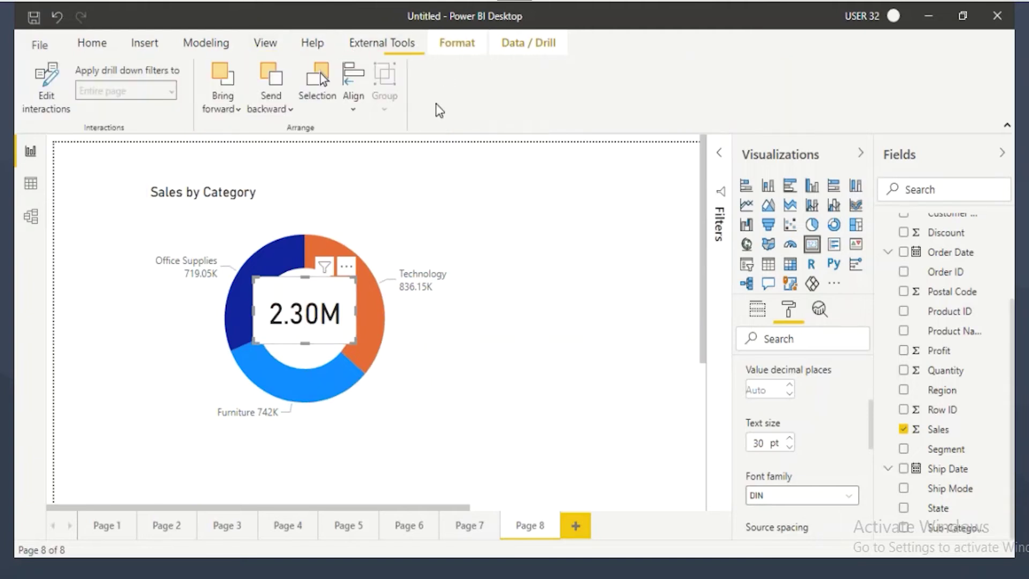
{"action": "left_click", "coordinate": [289, 110]}
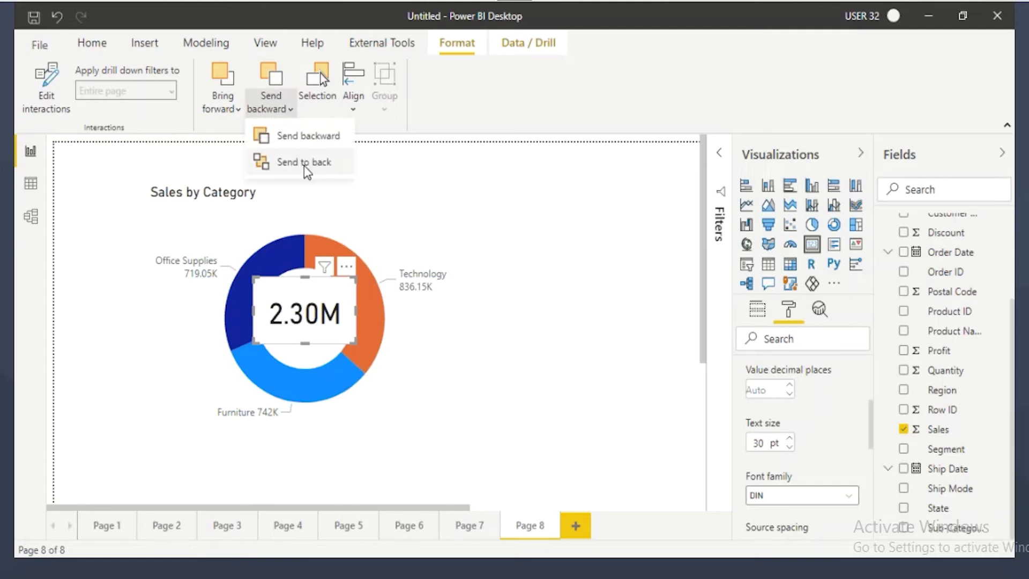
{"action": "left_click", "coordinate": [306, 163]}
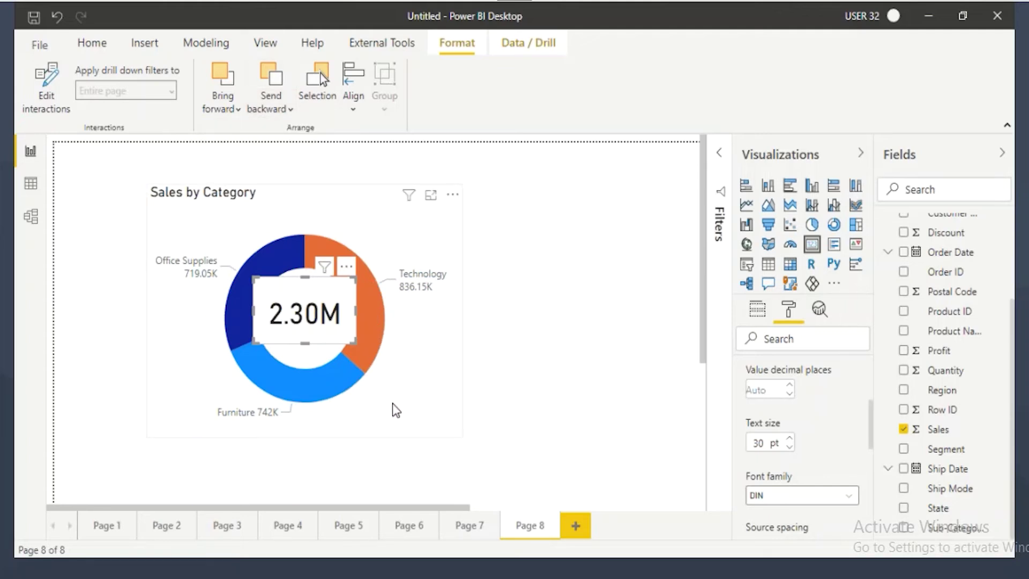
{"action": "left_click", "coordinate": [307, 398]}
{"action": "left_click", "coordinate": [594, 333]}
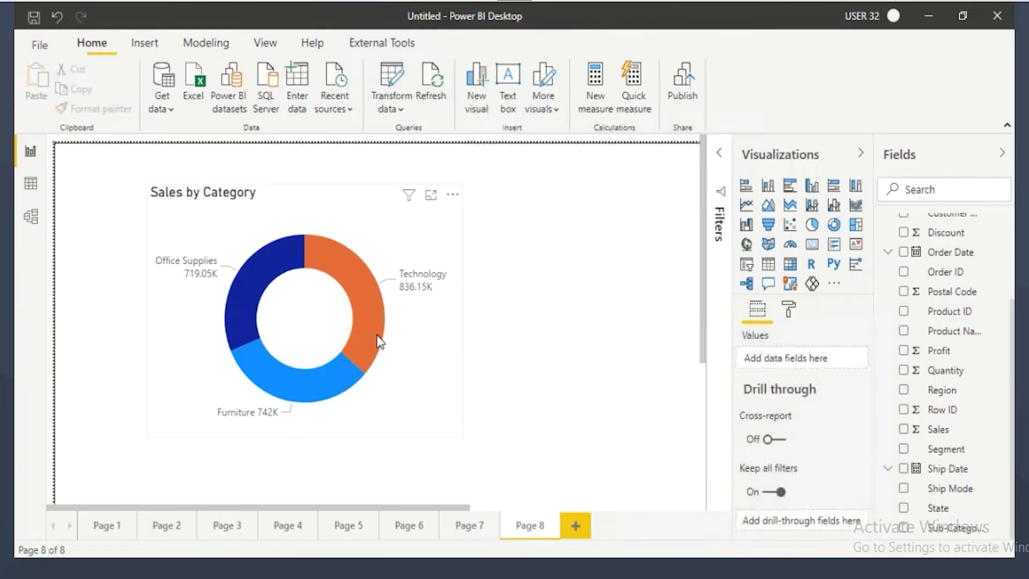
- Turn off the background of the Page 8 Sales by Category donut chart
{"action": "left_click", "coordinate": [333, 313]}
{"action": "left_click", "coordinate": [580, 224]}
{"action": "left_click", "coordinate": [301, 334]}
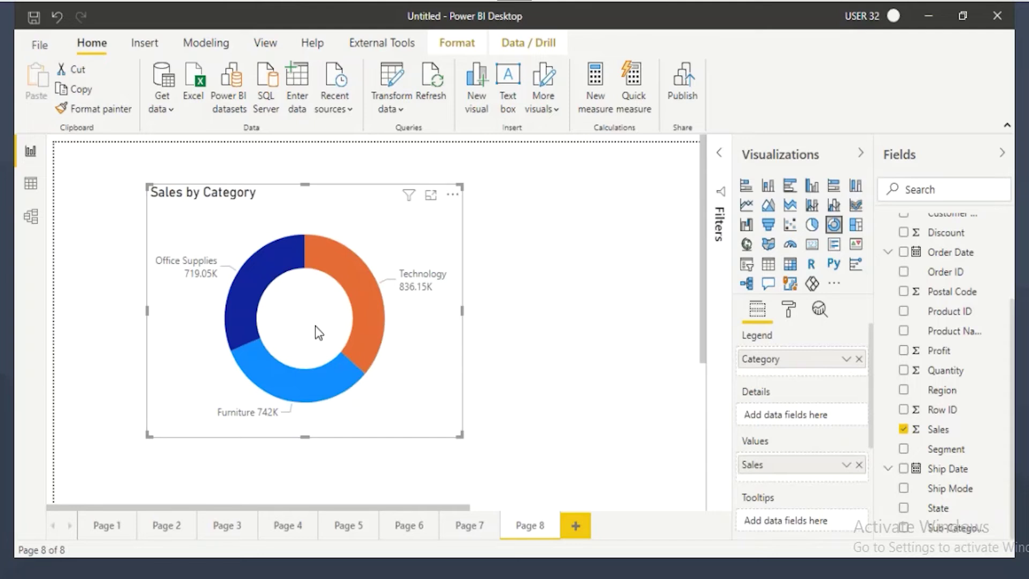
{"action": "left_click_drag", "start_coordinate": [367, 413], "coordinate": [416, 386]}
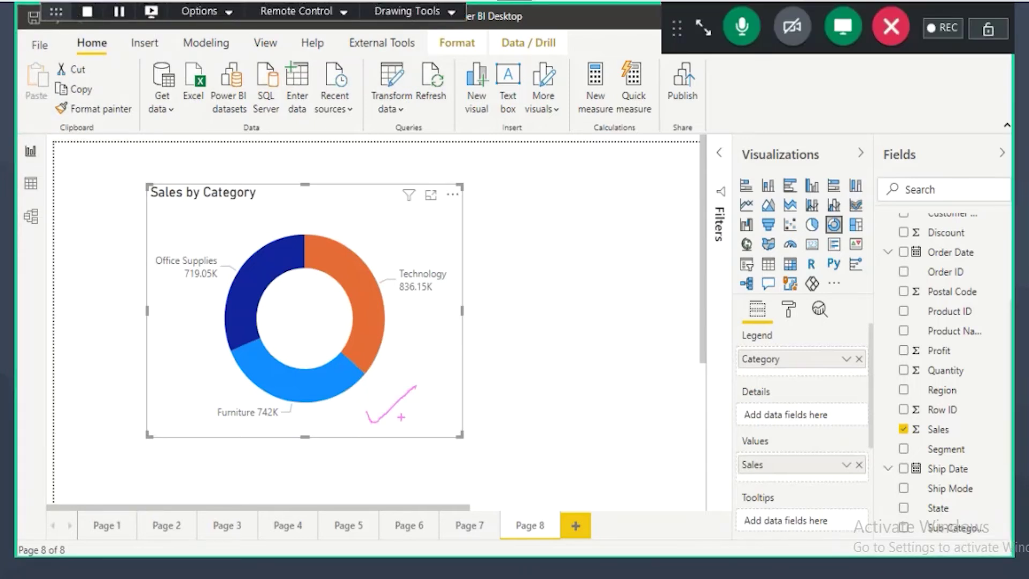
{"action": "key", "text": "Escape"}
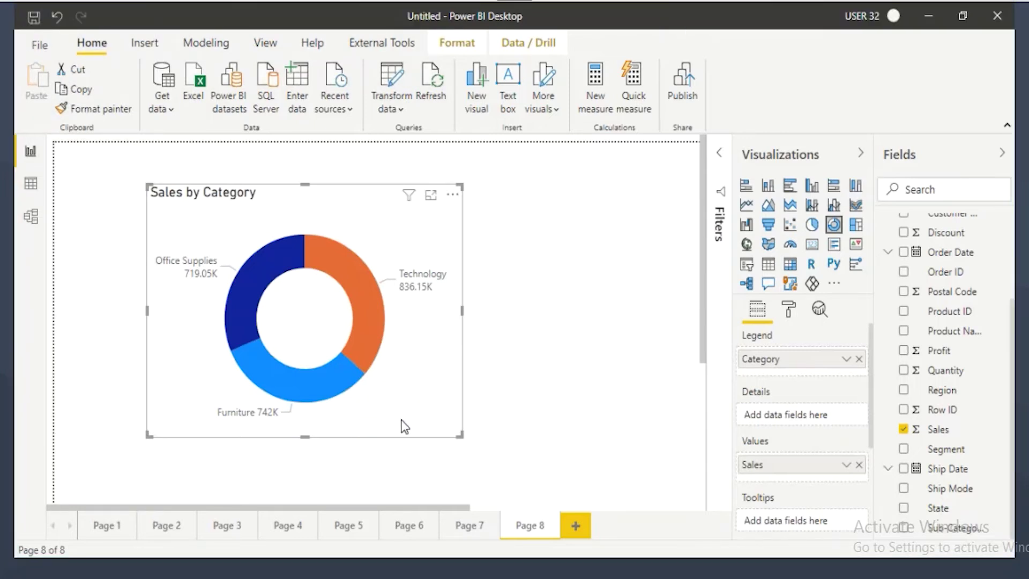
{"action": "left_click", "coordinate": [789, 311]}
{"action": "scroll", "coordinate": [787, 493], "scroll_direction": "down", "scroll_amount": 3}
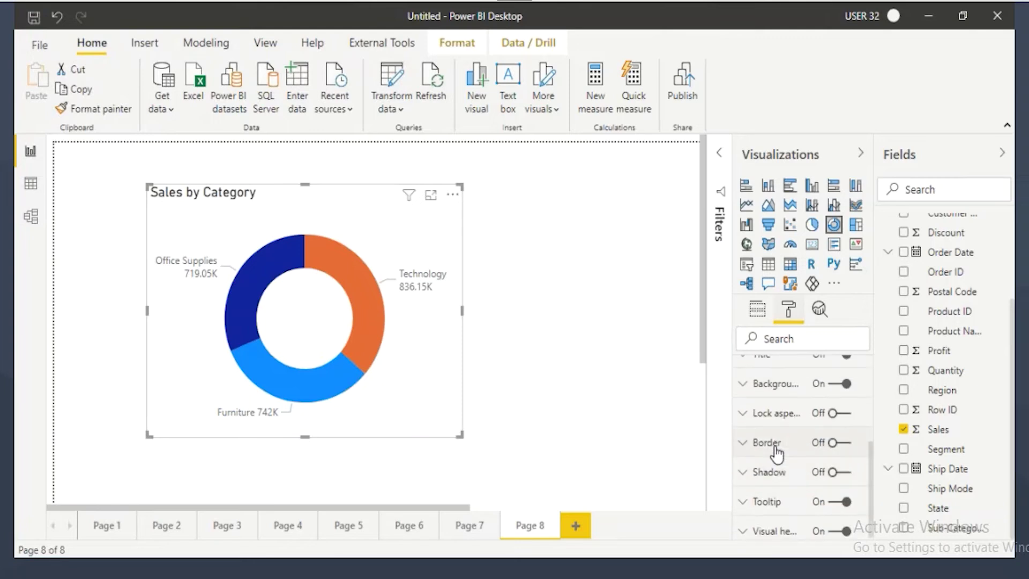
{"action": "left_click", "coordinate": [753, 391]}
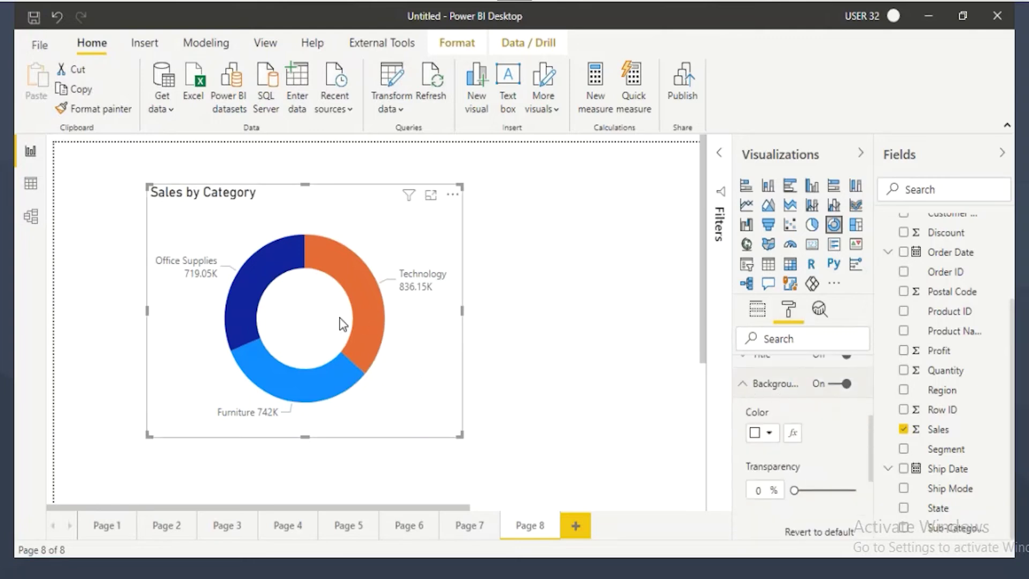
{"action": "left_click", "coordinate": [837, 384]}
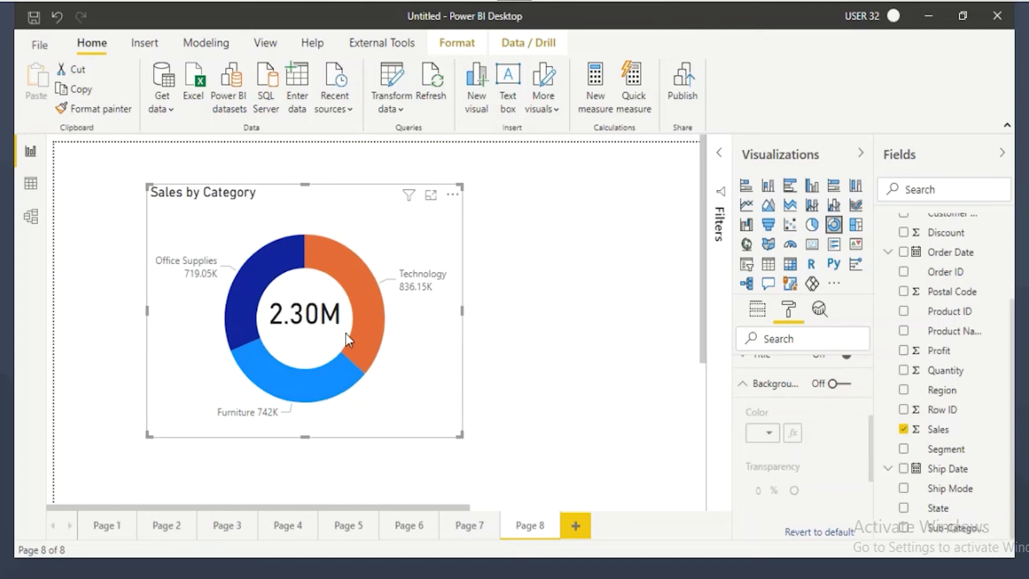
- Set the inner radius of the Page 8 donut chart to 52
{"action": "scroll", "coordinate": [790, 420], "scroll_direction": "up", "scroll_amount": 3}
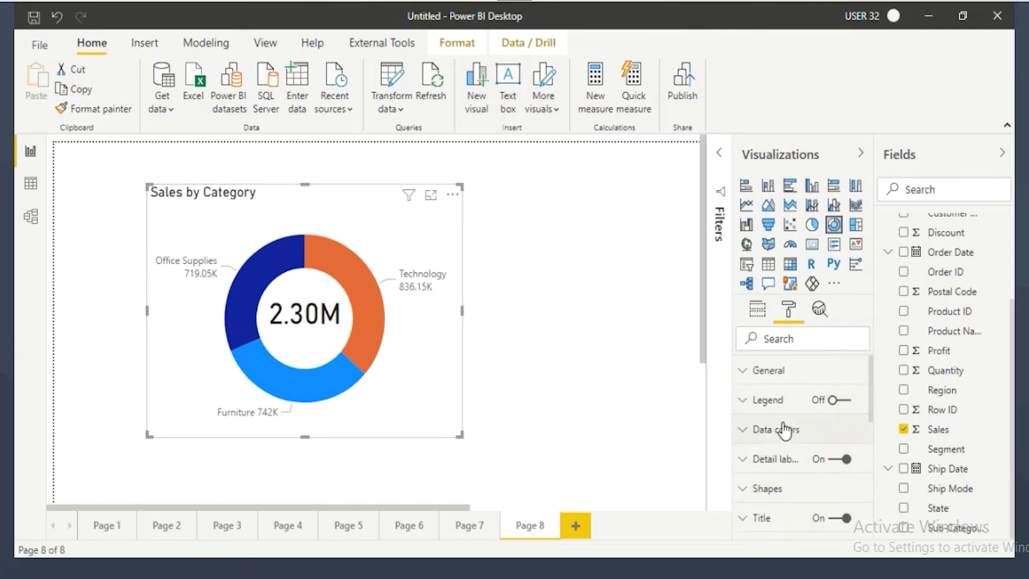
{"action": "scroll", "coordinate": [792, 452], "scroll_direction": "down", "scroll_amount": 3}
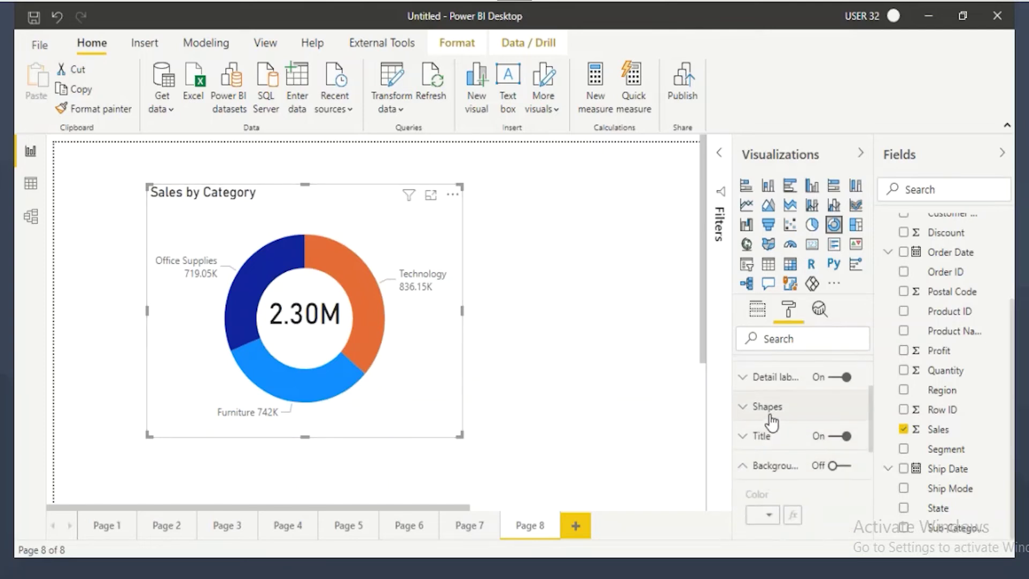
{"action": "left_click", "coordinate": [771, 417]}
{"action": "left_click_drag", "start_coordinate": [828, 458], "coordinate": [827, 460]}
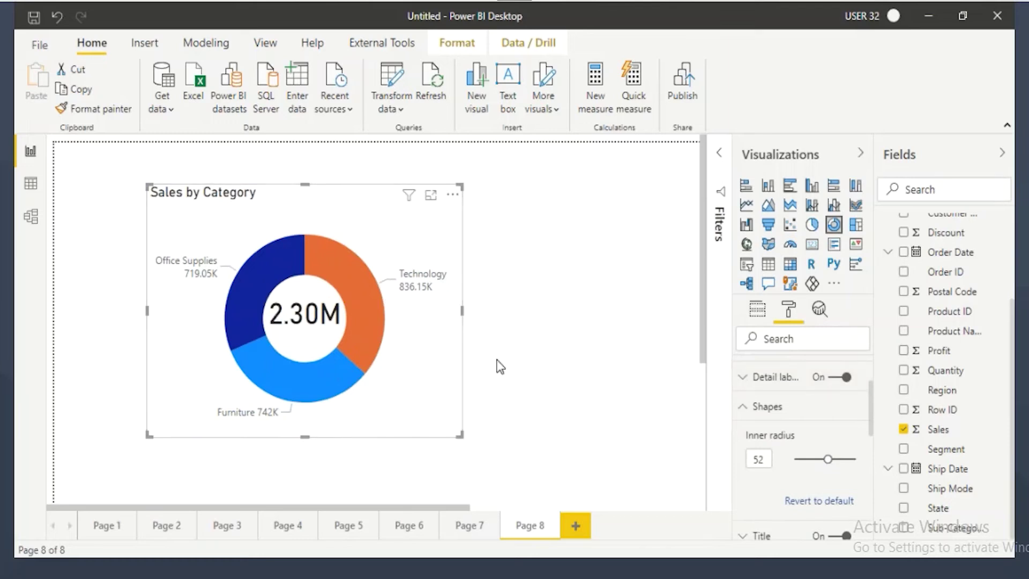
{"action": "left_click", "coordinate": [763, 312]}
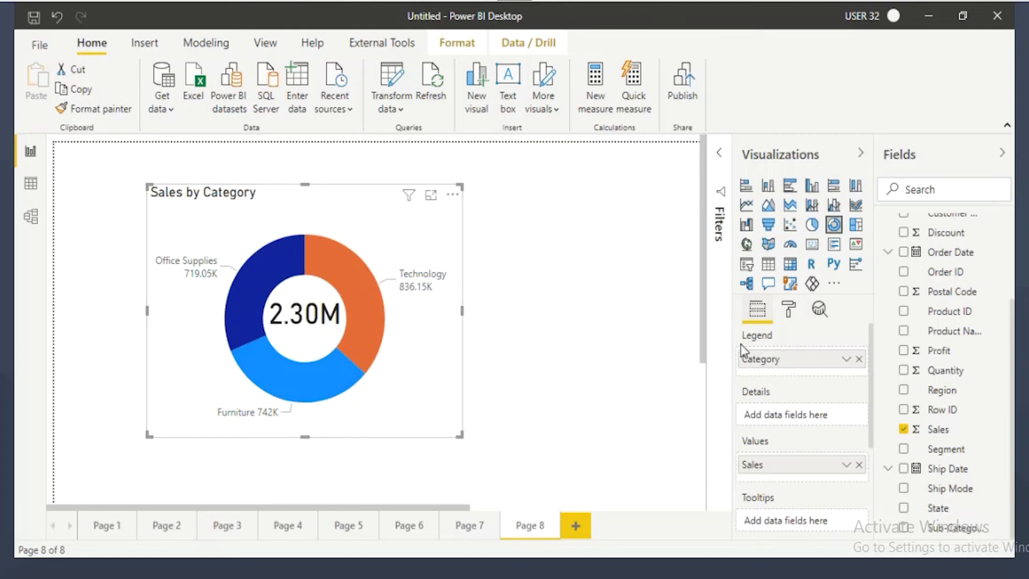
{"action": "left_click", "coordinate": [789, 310]}
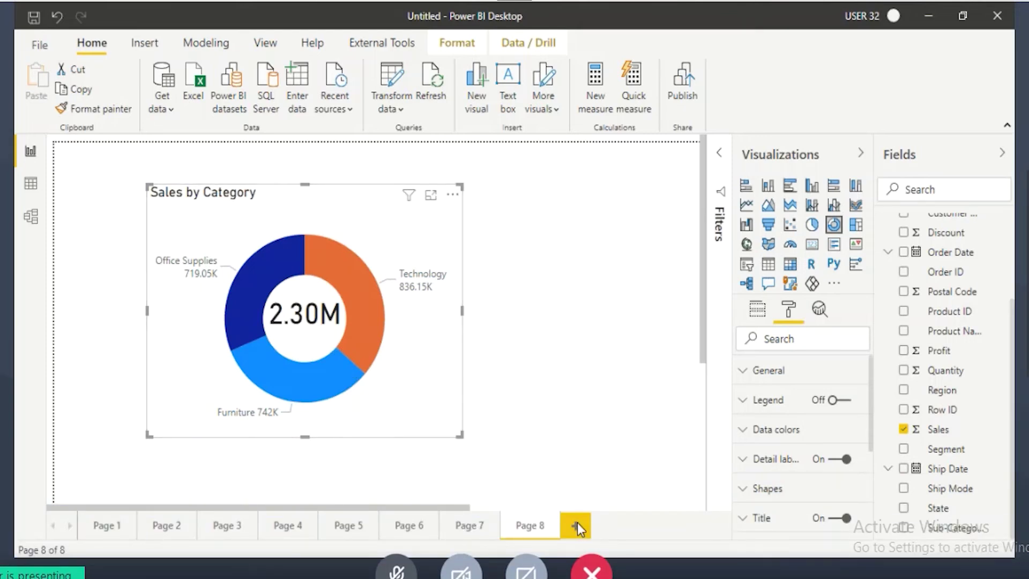
- Inspect the Profit by Category donut chart on Page 6, circling its hole and underlining the three category values with the pen
{"action": "left_click", "coordinate": [407, 526]}
{"action": "left_click", "coordinate": [477, 308]}
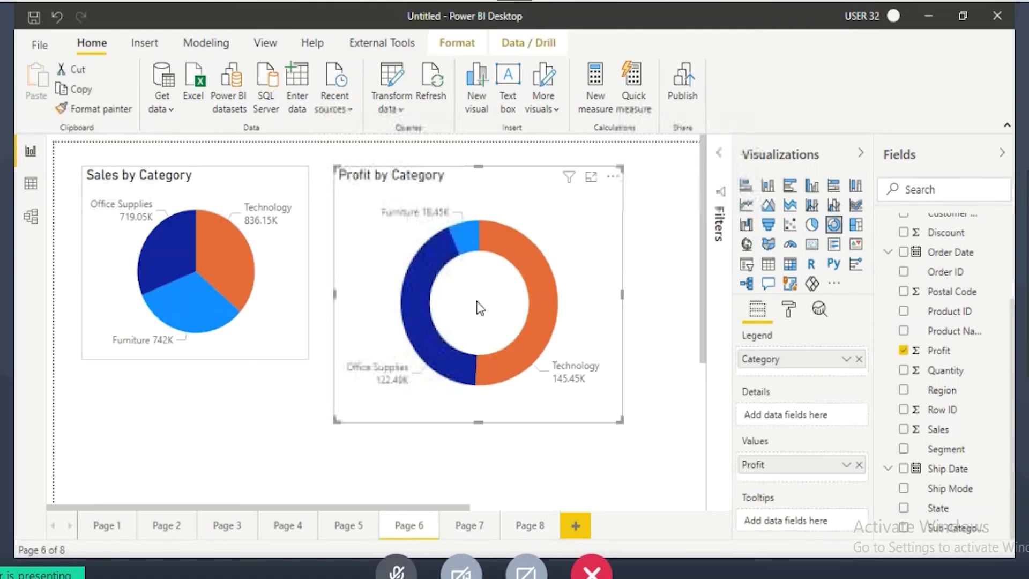
{"action": "mouse_move", "coordinate": [488, 255]}
{"action": "left_mouse_down"}
{"action": "mouse_move", "coordinate": [434, 285]}
{"action": "mouse_move", "coordinate": [438, 338]}
{"action": "mouse_move", "coordinate": [488, 350]}
{"action": "mouse_move", "coordinate": [528, 321]}
{"action": "mouse_move", "coordinate": [504, 266]}
{"action": "mouse_move", "coordinate": [461, 263]}
{"action": "left_mouse_up"}
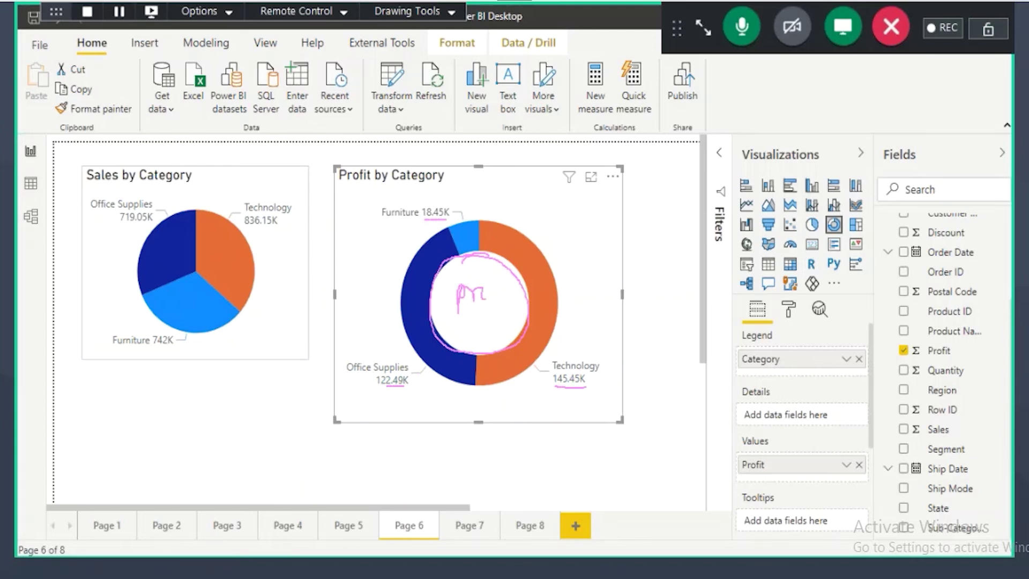
{"action": "mouse_move", "coordinate": [514, 285]}
{"action": "left_mouse_down"}
{"action": "mouse_move", "coordinate": [480, 314]}
{"action": "mouse_move", "coordinate": [530, 304]}
{"action": "left_mouse_up"}
{"action": "key", "text": "Escape"}
- Insert a small card visual showing Profit on Page 6, below the Sales by Category pie chart
{"action": "left_click", "coordinate": [217, 421]}
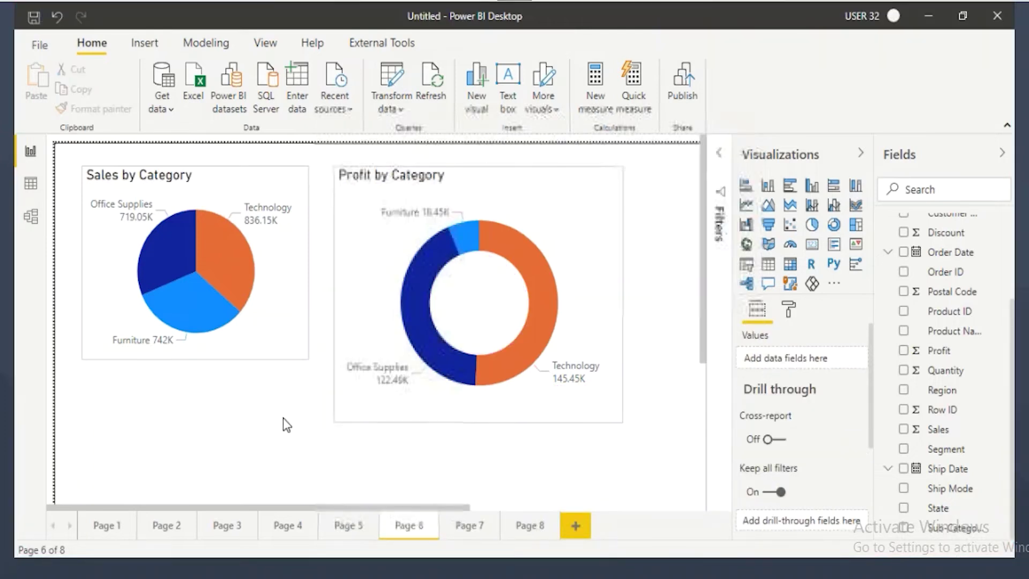
{"action": "left_click", "coordinate": [810, 247]}
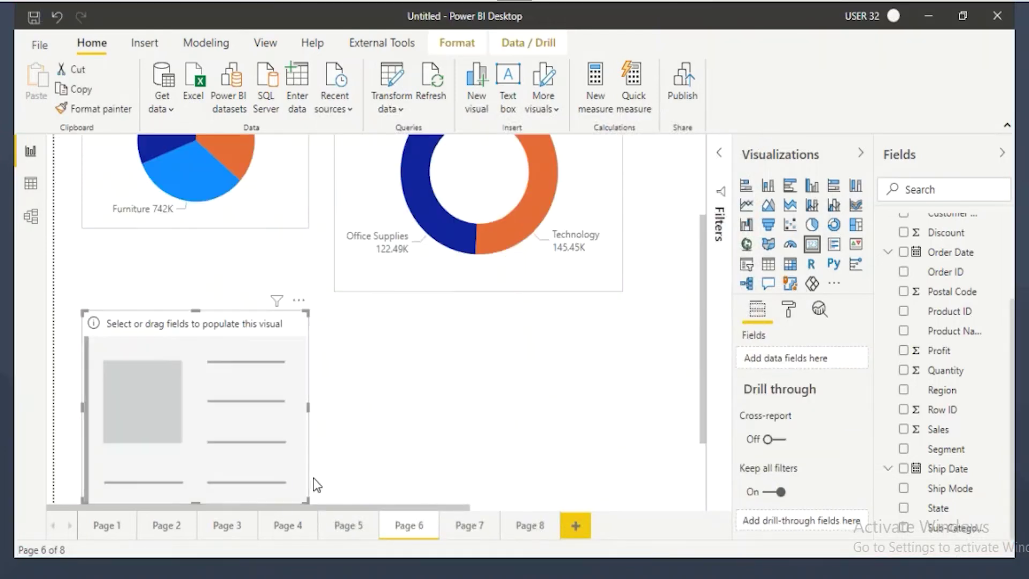
{"action": "left_click_drag", "start_coordinate": [311, 502], "coordinate": [269, 406]}
{"action": "left_click_drag", "start_coordinate": [236, 370], "coordinate": [269, 373]}
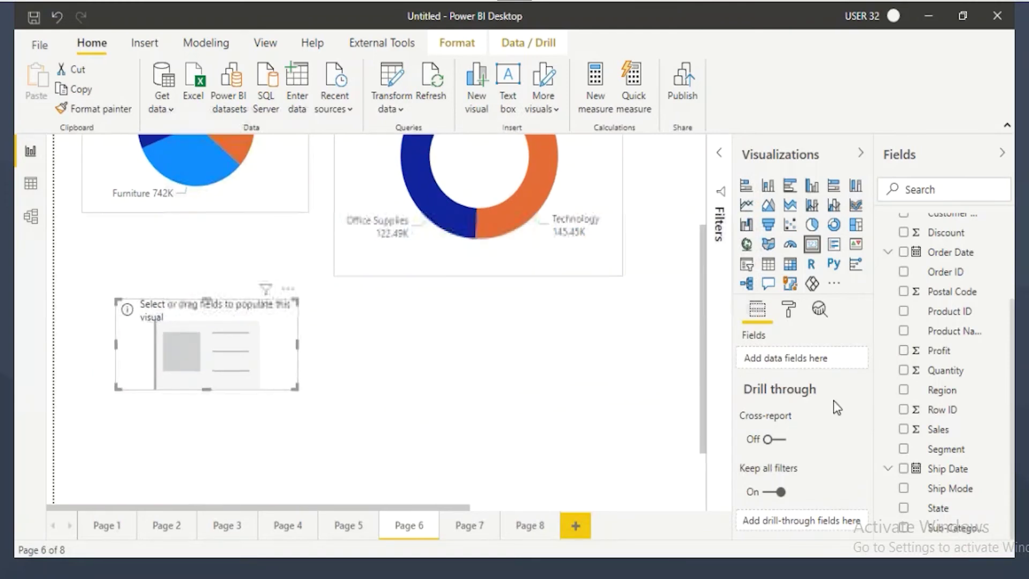
{"action": "left_click_drag", "start_coordinate": [938, 350], "coordinate": [262, 371]}
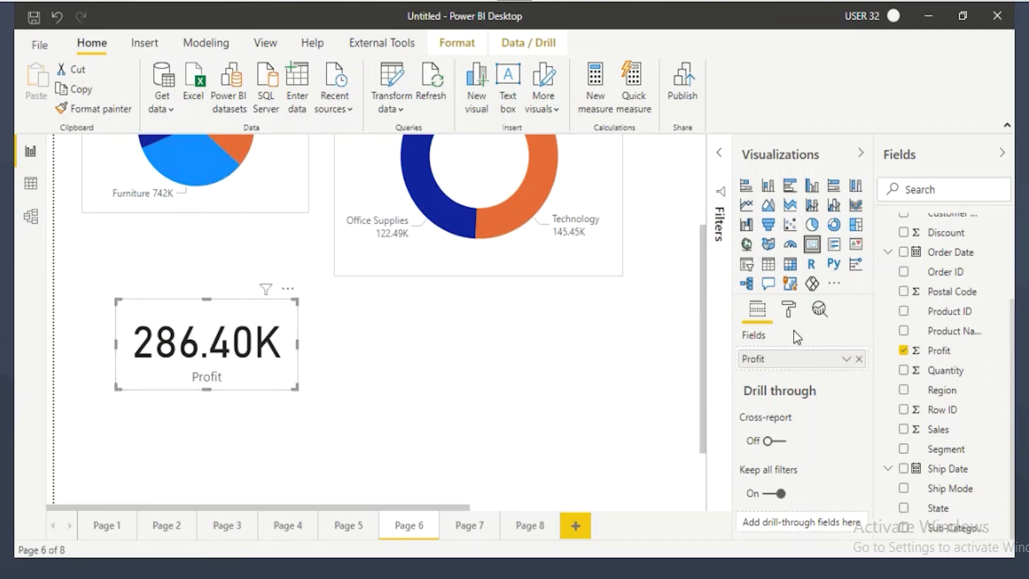
- Turn off the category label of the Page 6 Profit card and set its data label text size to 25 pt
{"action": "left_click", "coordinate": [787, 312]}
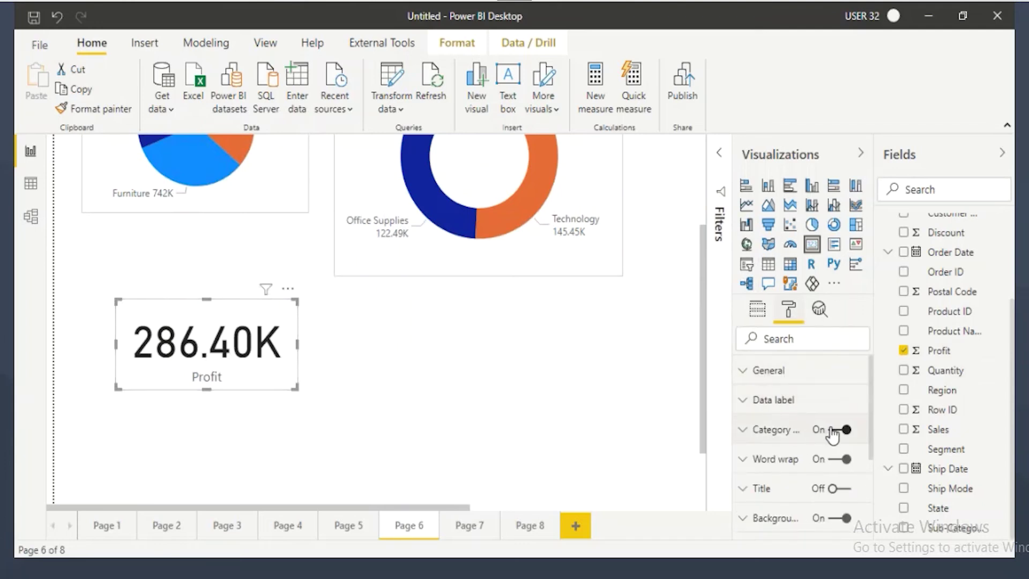
{"action": "left_click", "coordinate": [829, 429]}
{"action": "left_click", "coordinate": [778, 401]}
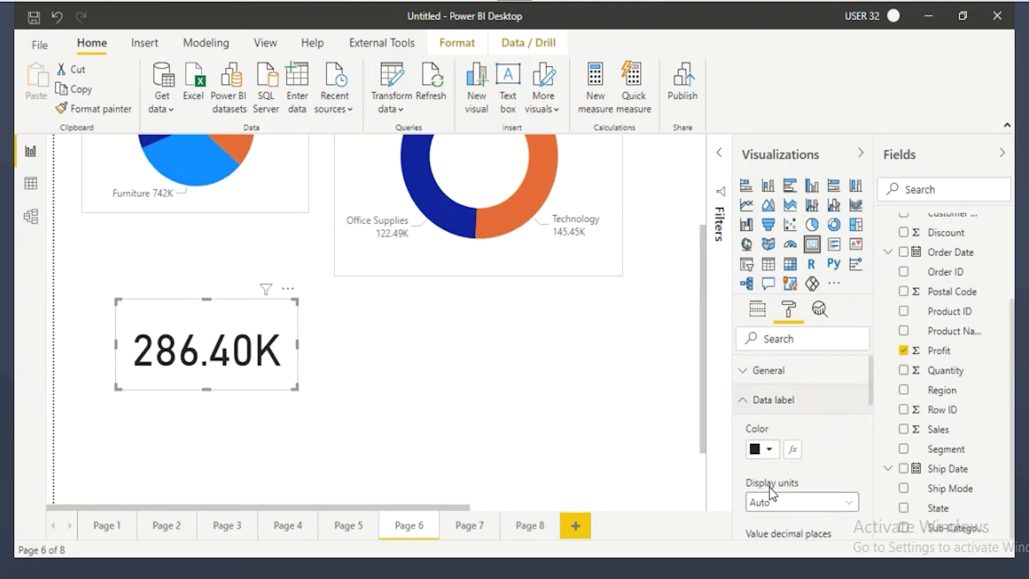
{"action": "scroll", "coordinate": [772, 483], "scroll_direction": "down", "scroll_amount": 1}
{"action": "scroll", "coordinate": [771, 484], "scroll_direction": "down", "scroll_amount": 2}
{"action": "double_click", "coordinate": [754, 443]}
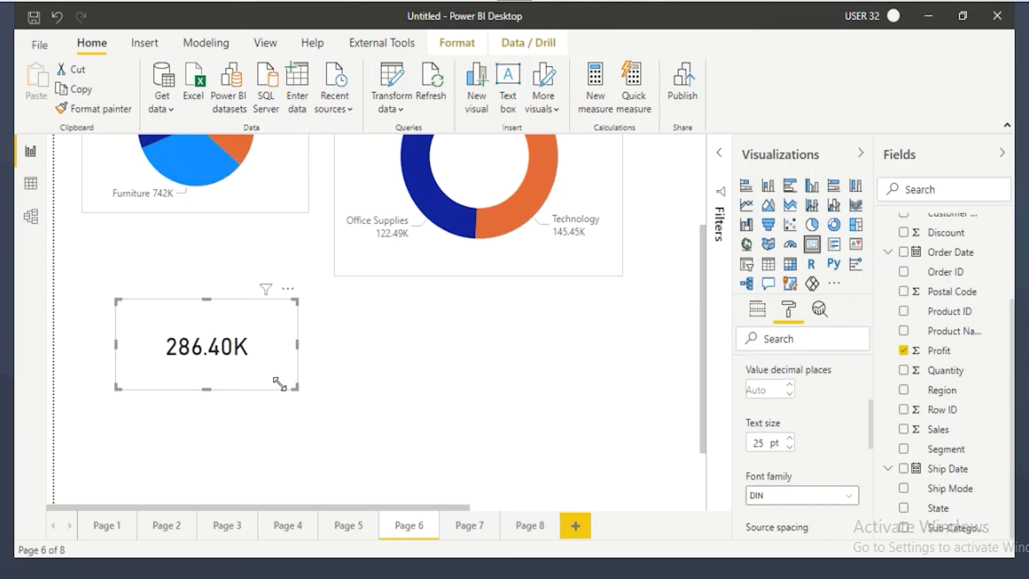
- Shrink the Page 6 Profit card and place it over the hole of the Profit by Category donut chart
{"action": "left_click_drag", "start_coordinate": [296, 389], "coordinate": [214, 353]}
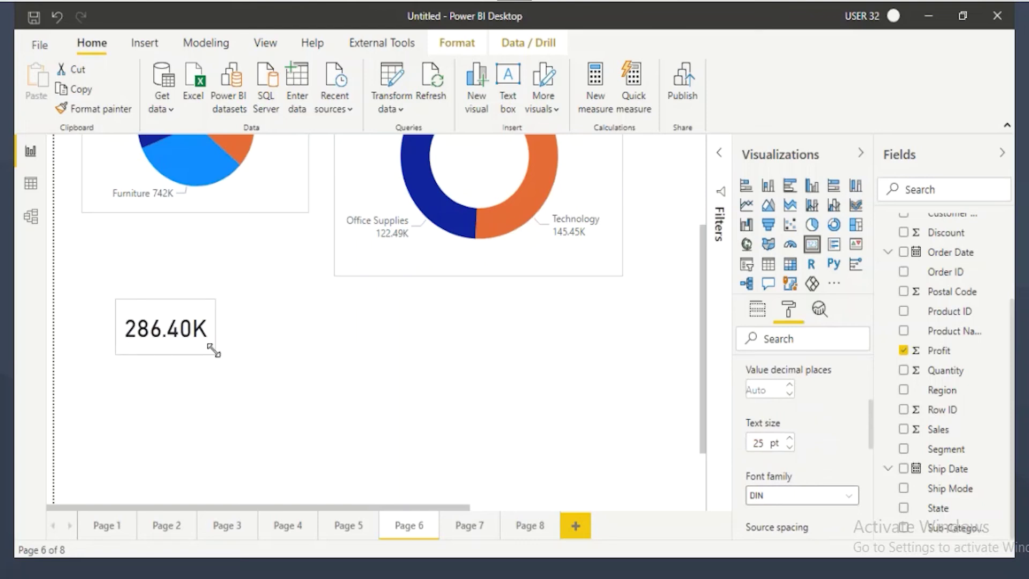
{"action": "scroll", "coordinate": [276, 418], "scroll_direction": "up", "scroll_amount": 1}
{"action": "scroll", "coordinate": [276, 418], "scroll_direction": "up", "scroll_amount": 3}
{"action": "left_click_drag", "start_coordinate": [161, 429], "coordinate": [471, 247]}
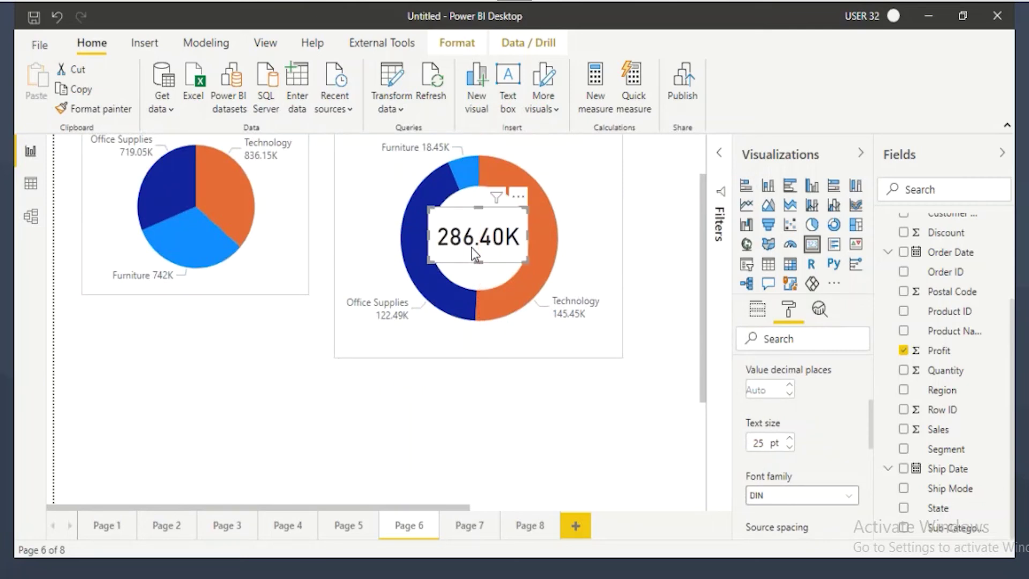
{"action": "scroll", "coordinate": [490, 419], "scroll_direction": "up", "scroll_amount": 2}
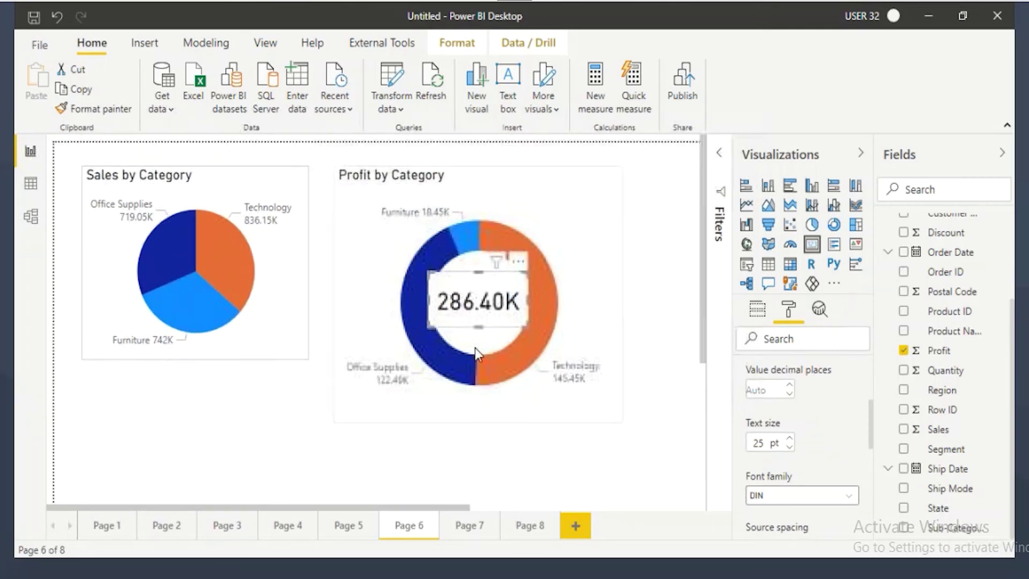
{"action": "key", "text": "Escape"}
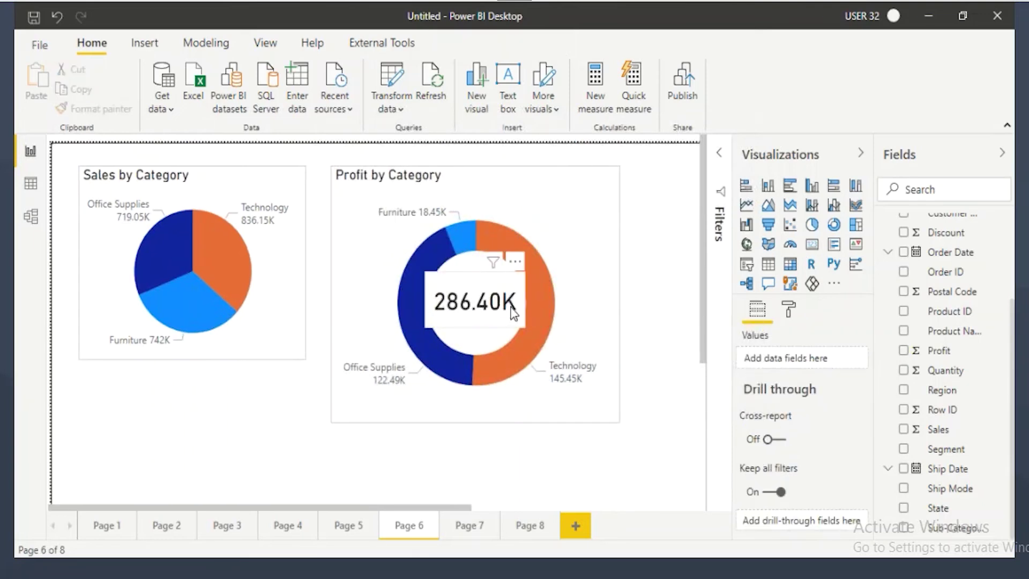
- Send the Page 6 Profit card to the back so it sits behind the Profit by Category donut chart
{"action": "left_click", "coordinate": [473, 308]}
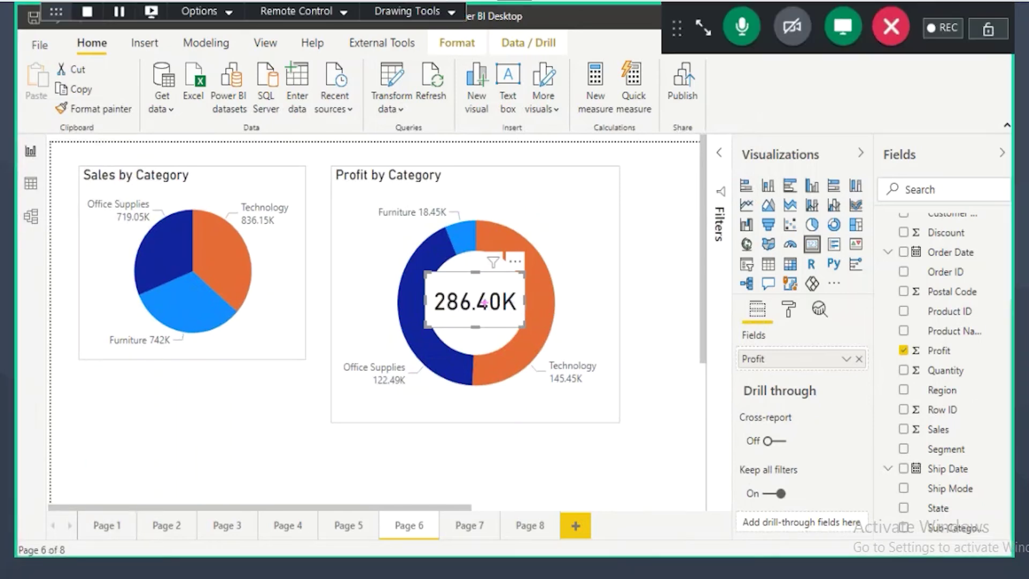
{"action": "mouse_move", "coordinate": [534, 334]}
{"action": "left_mouse_down"}
{"action": "mouse_move", "coordinate": [586, 322]}
{"action": "mouse_move", "coordinate": [579, 278]}
{"action": "left_mouse_up"}
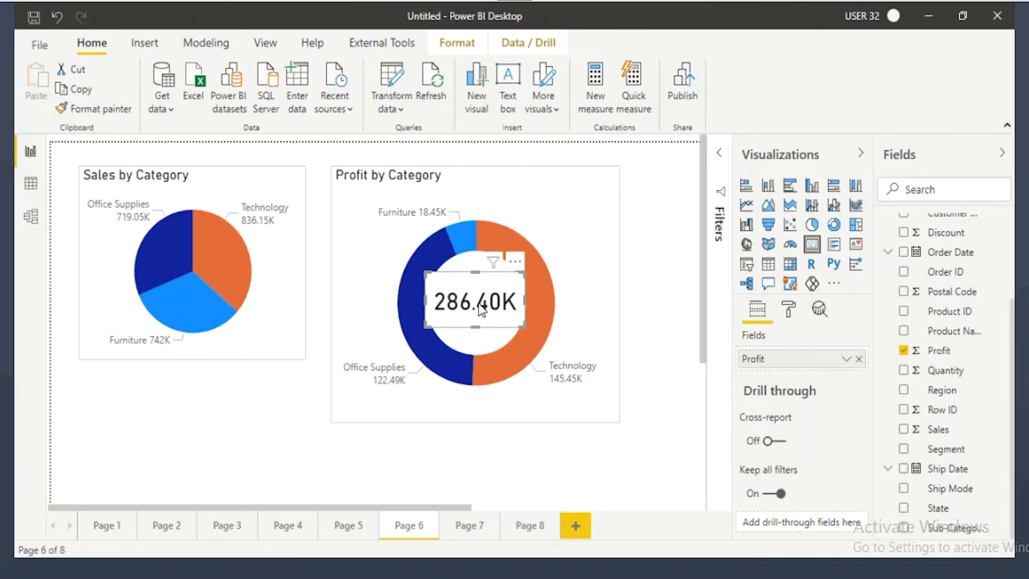
{"action": "left_click", "coordinate": [265, 44]}
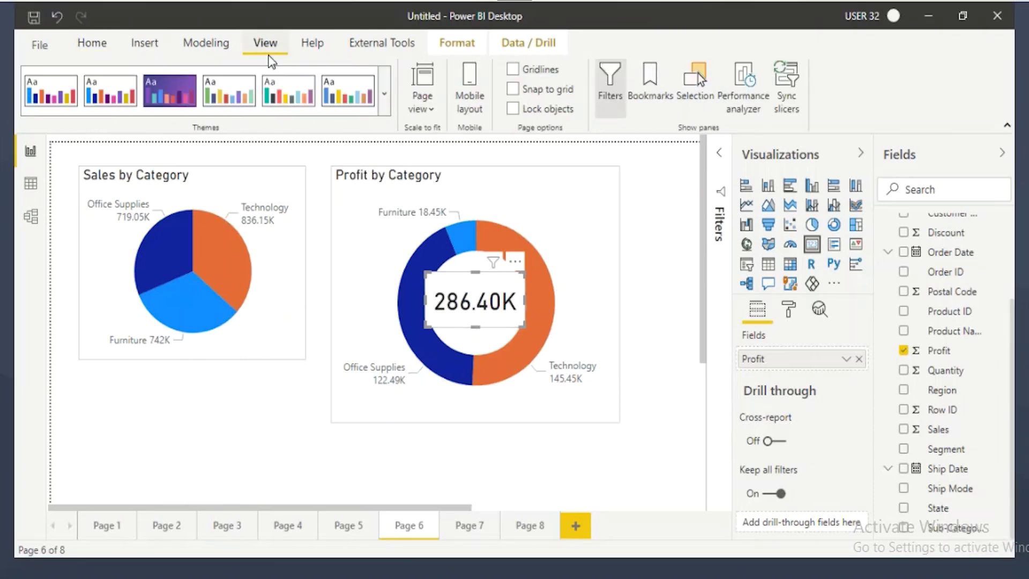
{"action": "left_click", "coordinate": [455, 45]}
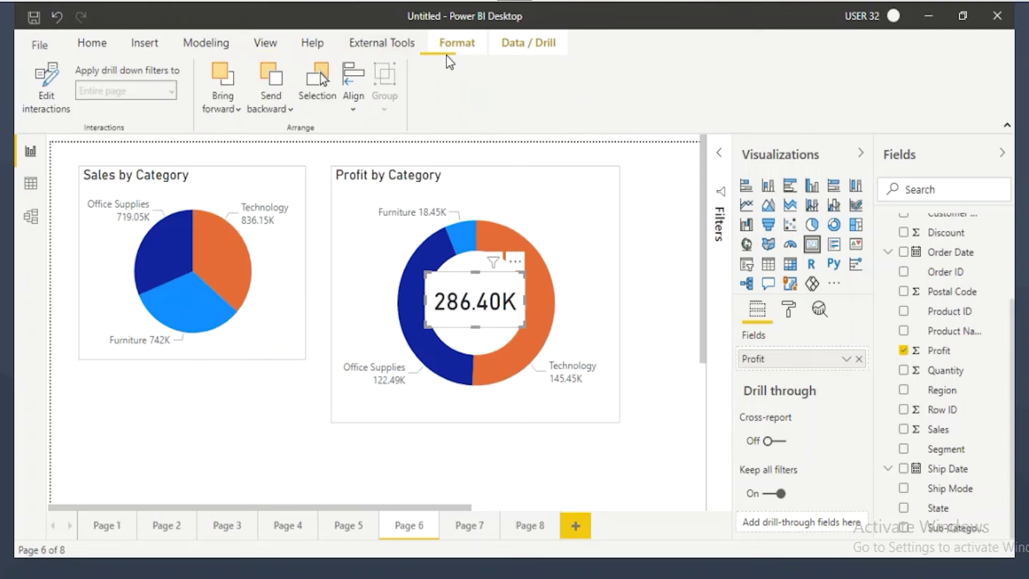
{"action": "left_click", "coordinate": [280, 103]}
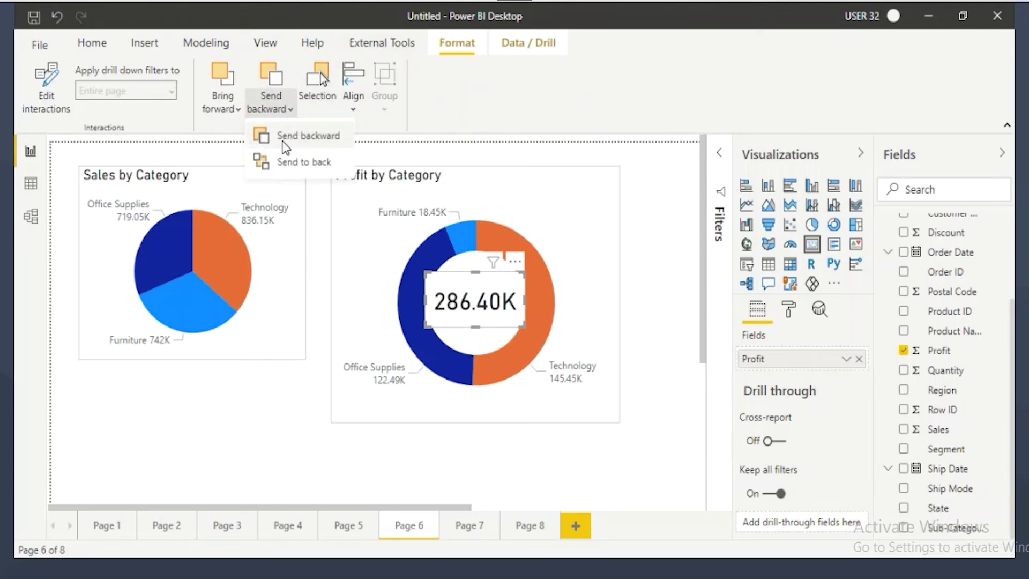
{"action": "left_click", "coordinate": [449, 48]}
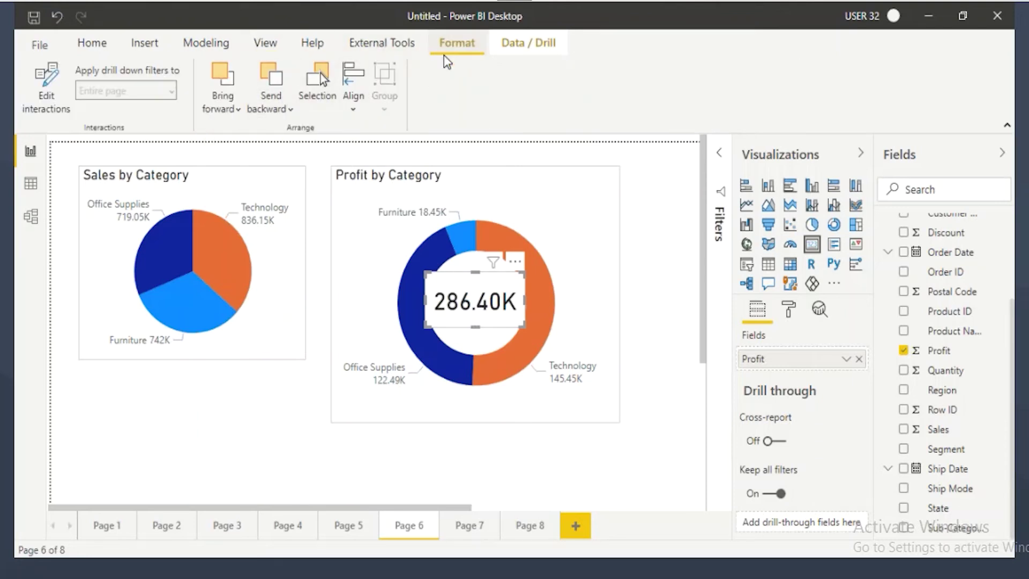
{"action": "left_click", "coordinate": [271, 102]}
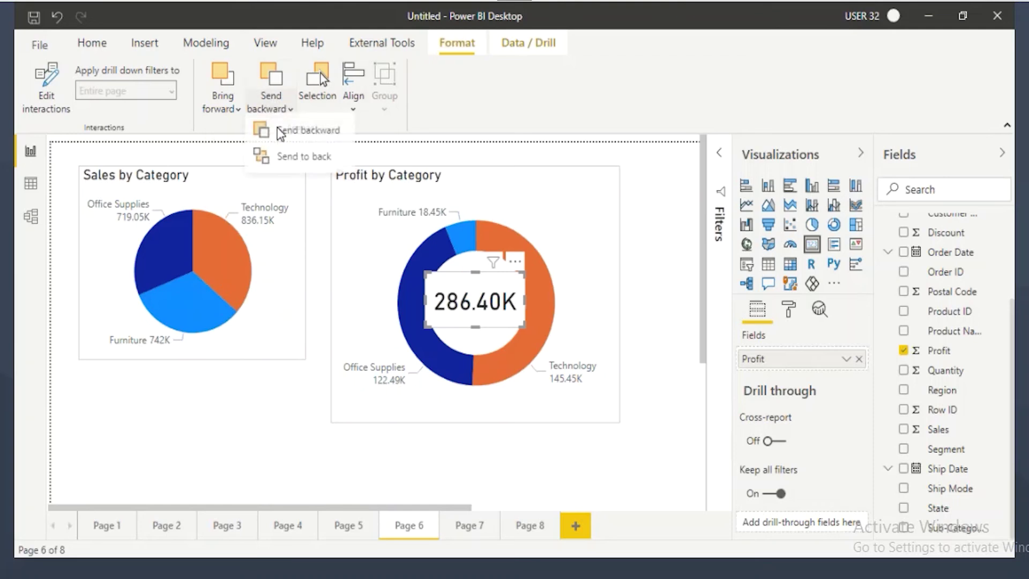
{"action": "left_click", "coordinate": [284, 164]}
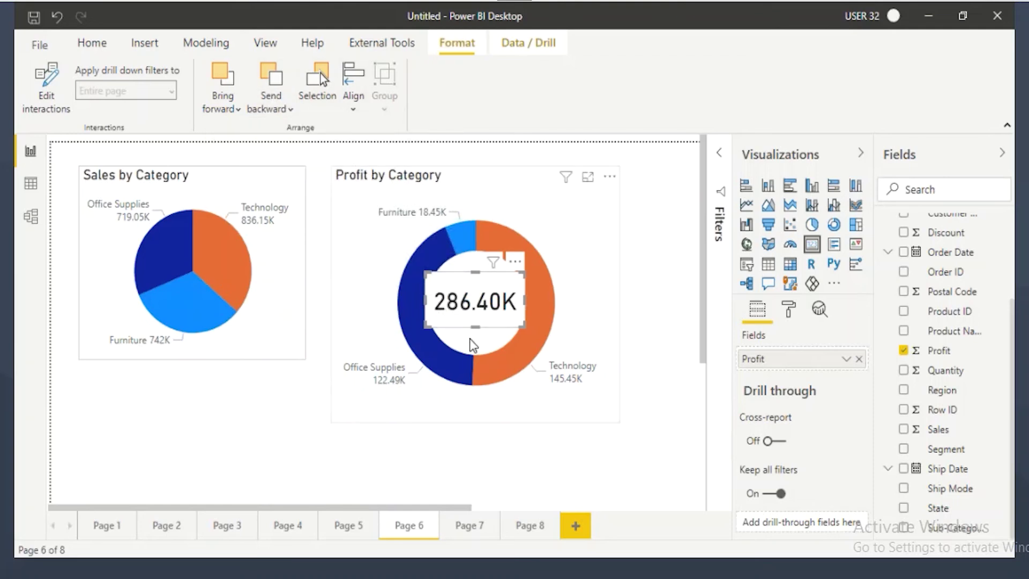
{"action": "left_click", "coordinate": [491, 341]}
{"action": "left_click", "coordinate": [654, 275]}
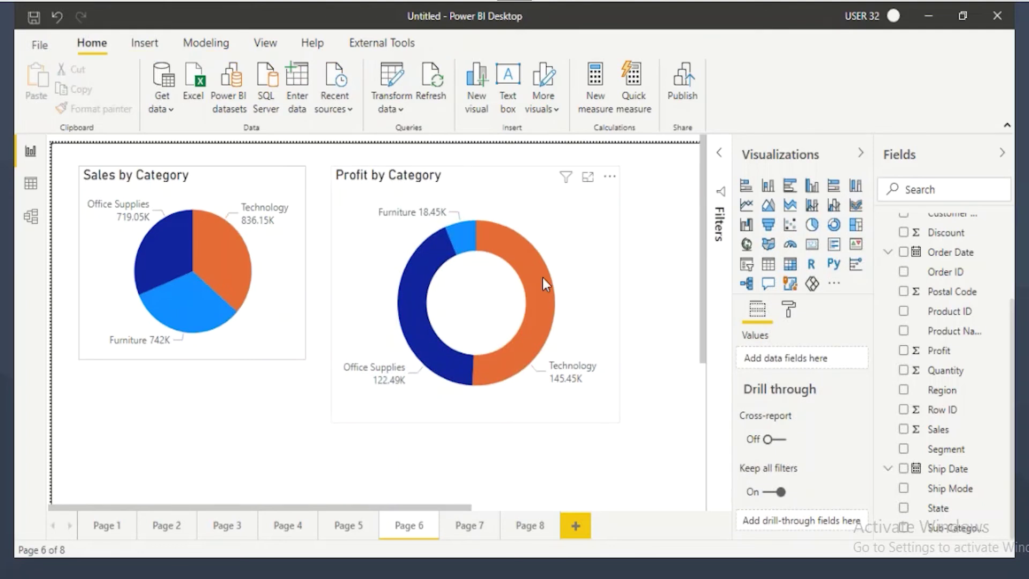
- Turn off the background of the Profit by Category donut chart on Page 6
{"action": "left_click", "coordinate": [445, 277]}
{"action": "left_click", "coordinate": [287, 422]}
{"action": "left_click", "coordinate": [463, 305]}
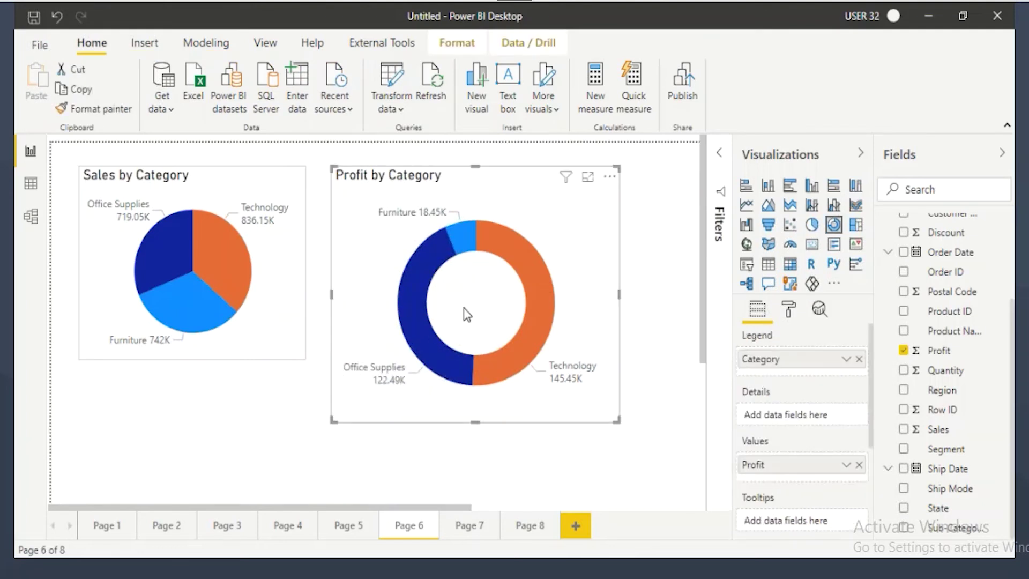
{"action": "left_click_drag", "start_coordinate": [464, 315], "coordinate": [516, 279]}
{"action": "left_click", "coordinate": [787, 311]}
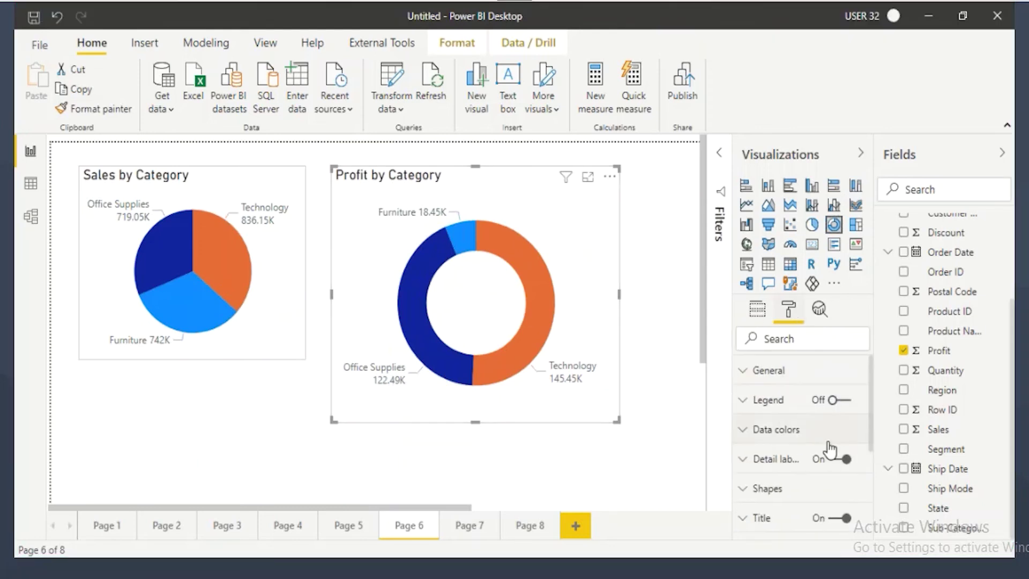
{"action": "scroll", "coordinate": [803, 459], "scroll_direction": "down", "scroll_amount": 5}
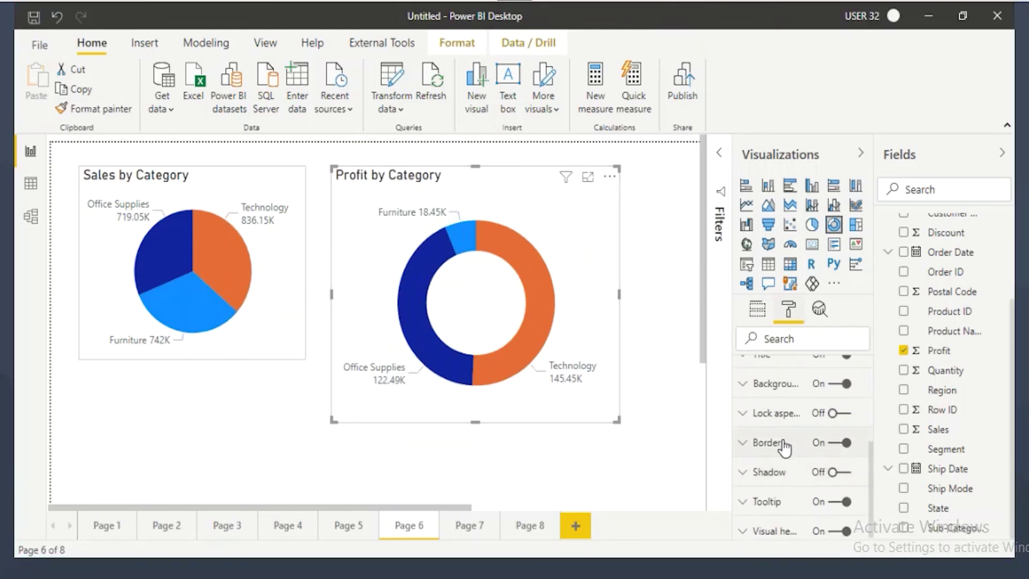
{"action": "left_click", "coordinate": [778, 390]}
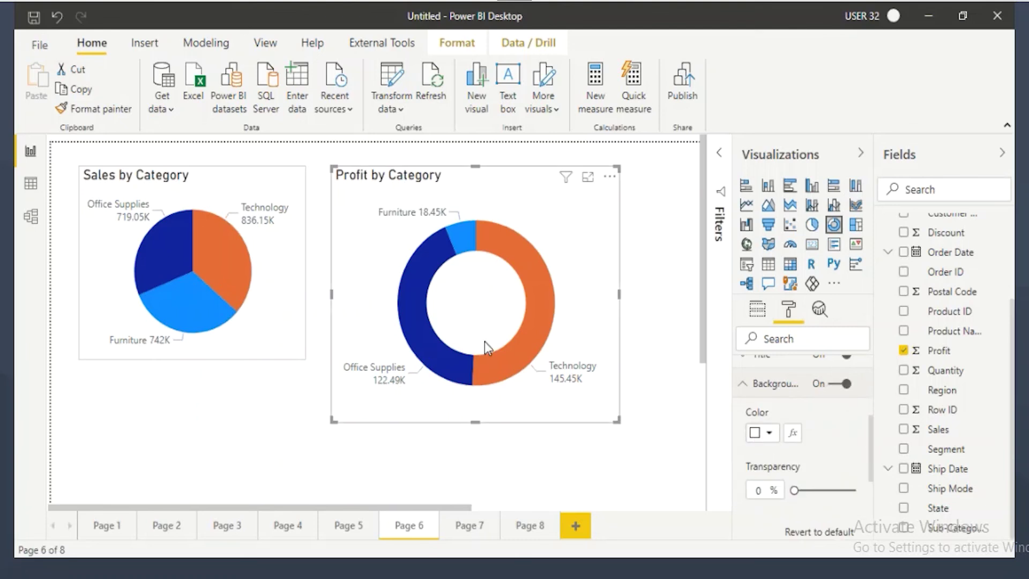
{"action": "left_click", "coordinate": [833, 383]}
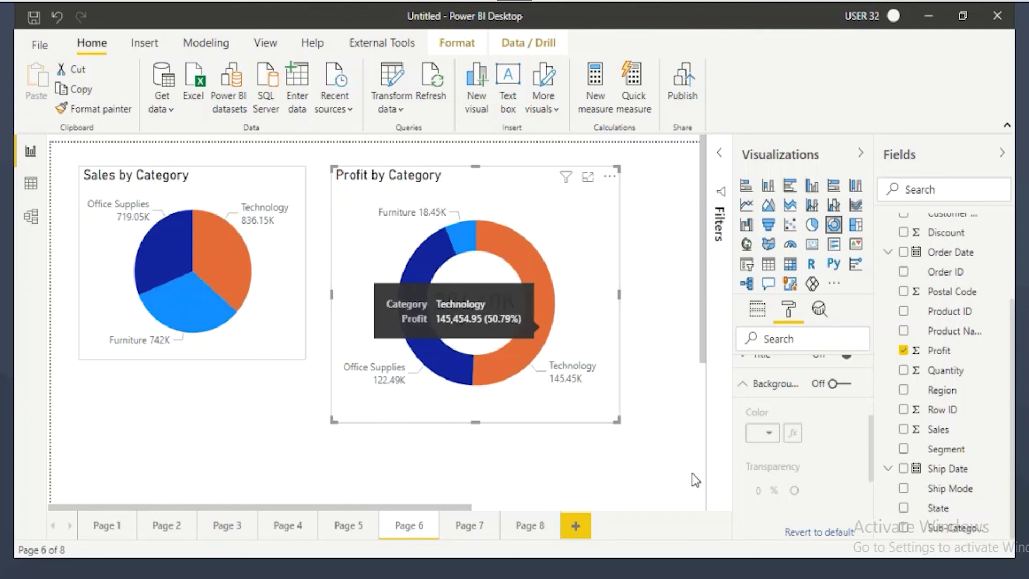
- Add a new blank report page after Page 8
{"action": "left_click", "coordinate": [529, 525]}
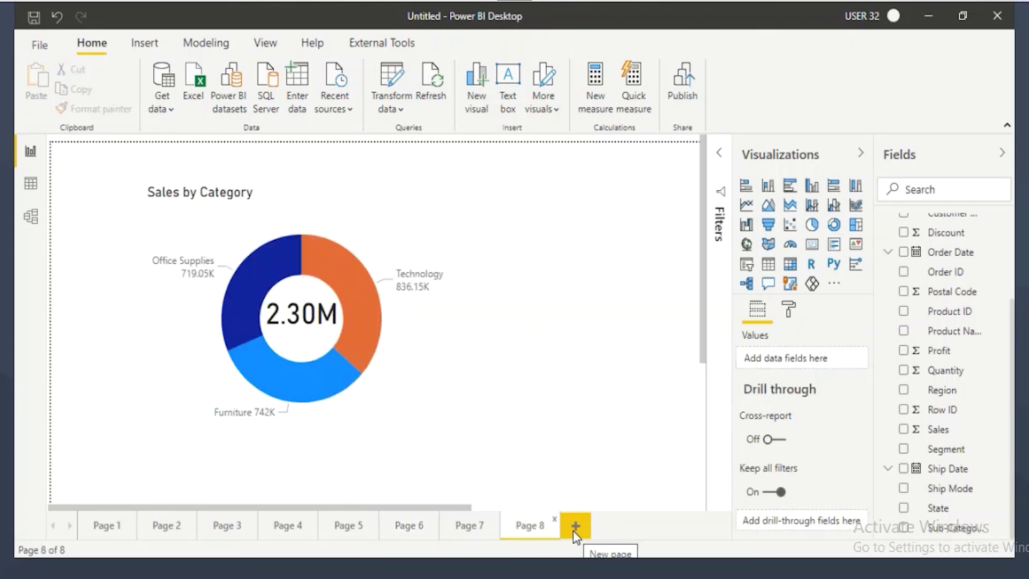
{"action": "left_click", "coordinate": [574, 530]}
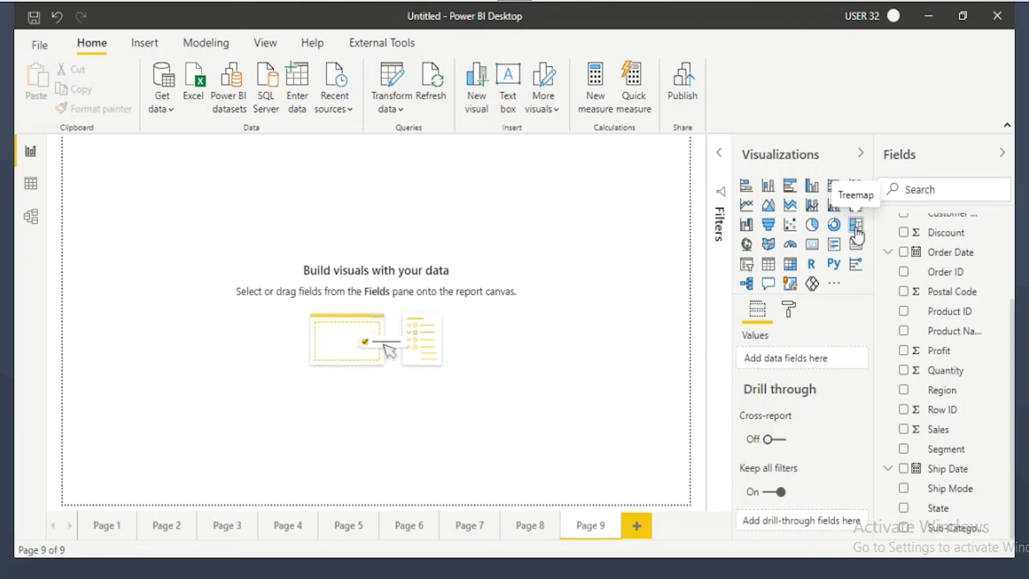
- Switch to the Notepad notes and add a dashed separator line and the heading "Treemap" below the Donut Chart definition
{"action": "key", "text": "alt+Tab"}
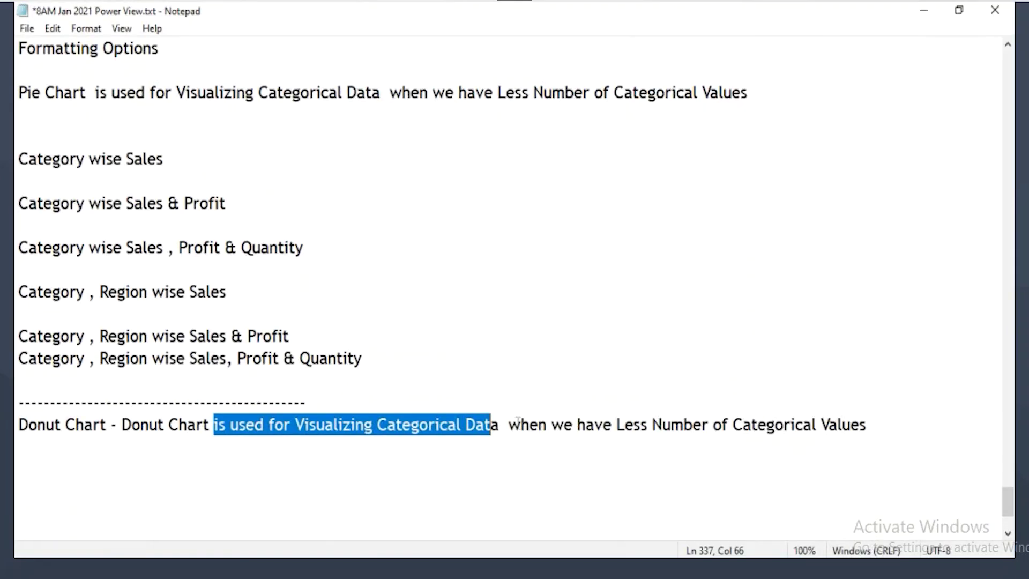
{"action": "left_click", "coordinate": [886, 429]}
{"action": "key", "text": "Return"}
{"action": "key", "text": "Return"}
{"action": "type", "text": "----------------------"}
{"action": "key", "text": "Return"}
{"action": "key", "text": "Return"}
{"action": "type", "text": "Treemap"}
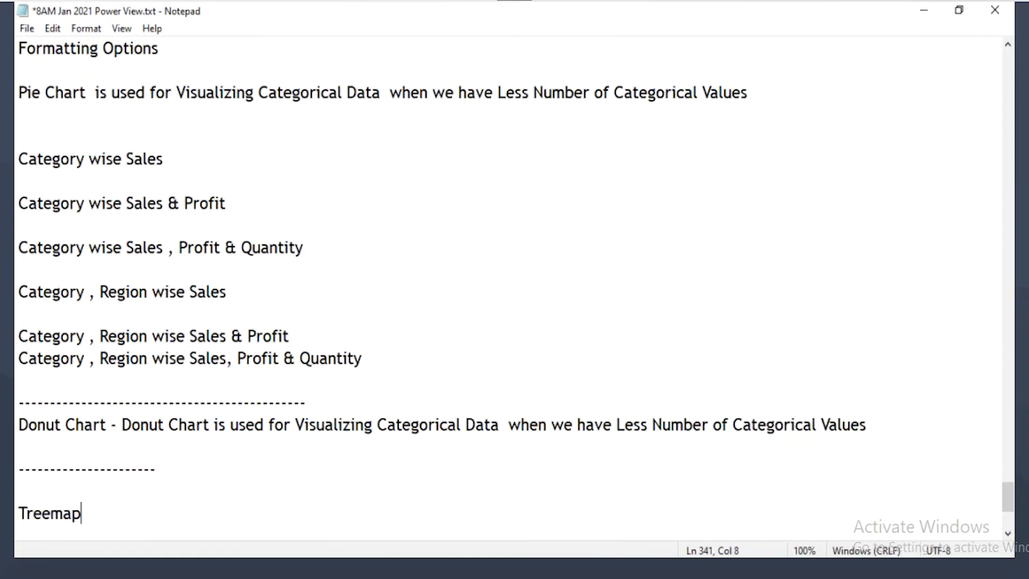
{"action": "scroll", "coordinate": [257, 441], "scroll_direction": "down", "scroll_amount": 4}
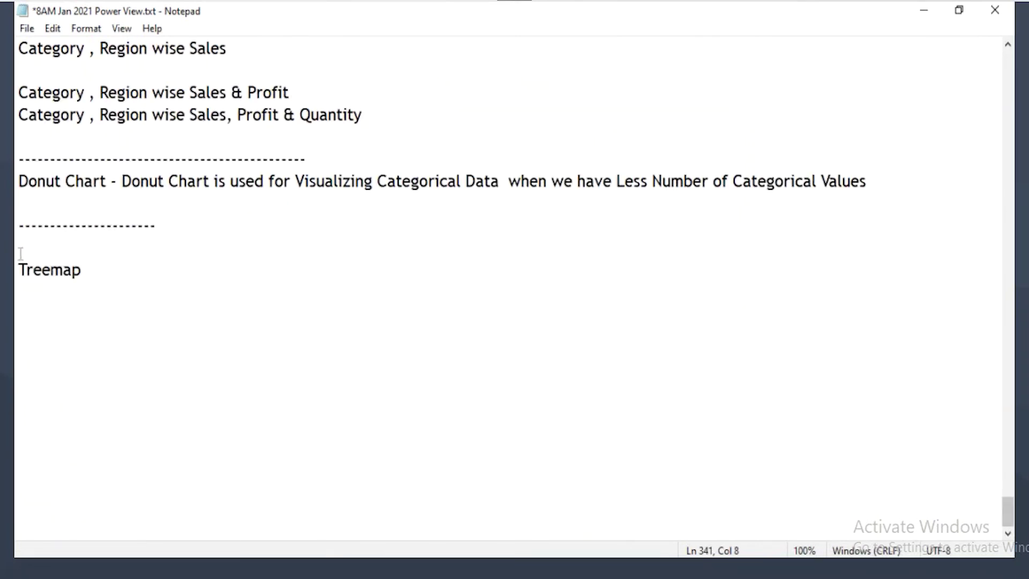
- Extend the Treemap heading in the notes to read "Treemap - Treemap visual is used for"
{"action": "left_click_drag", "start_coordinate": [17, 269], "coordinate": [76, 268]}
{"action": "left_click", "coordinate": [137, 262]}
{"action": "type", "text": "-"}
{"action": "left_click_drag", "start_coordinate": [16, 263], "coordinate": [82, 269]}
{"action": "key", "text": "ctrl+c"}
{"action": "left_click", "coordinate": [155, 268]}
{"action": "key", "text": "ctrl+v"}
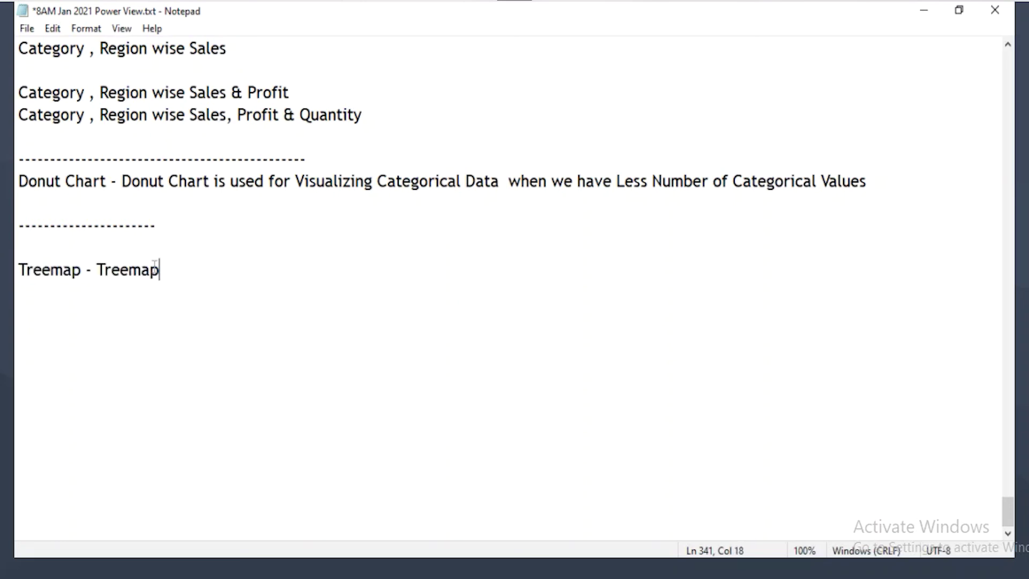
{"action": "type", "text": "visua"}
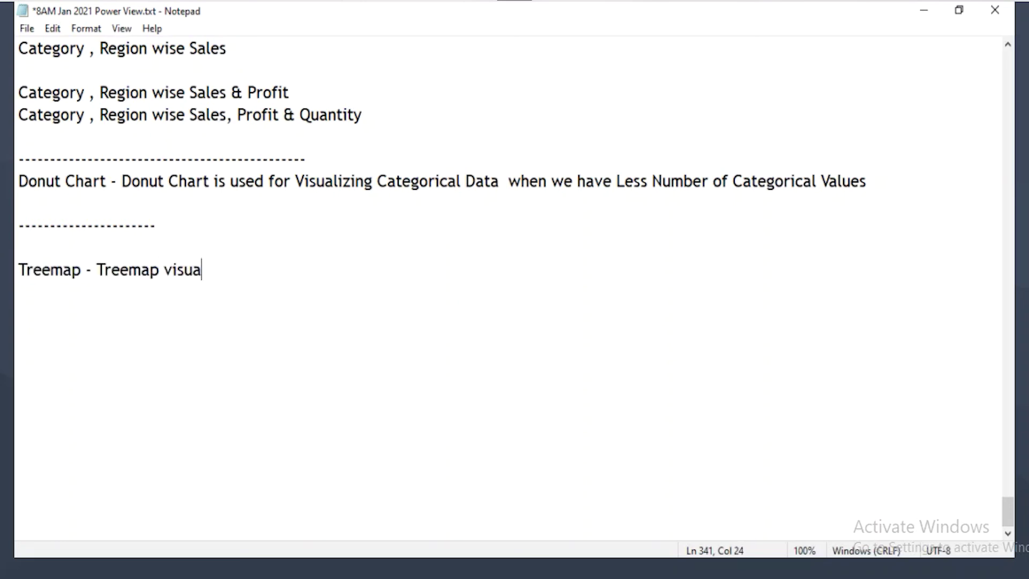
{"action": "type", "text": "l is used for"}
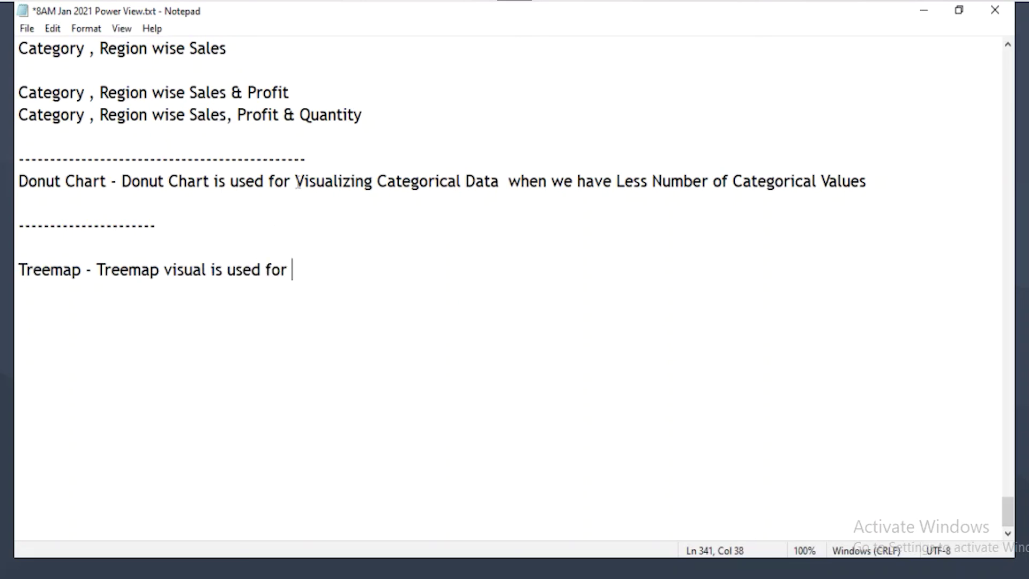
- Complete the Treemap definition with "Visualizing Categorical Data when we have Medium Number of Categorical Values", reusing wording from the Donut Chart line
{"action": "left_click_drag", "start_coordinate": [299, 183], "coordinate": [617, 182]}
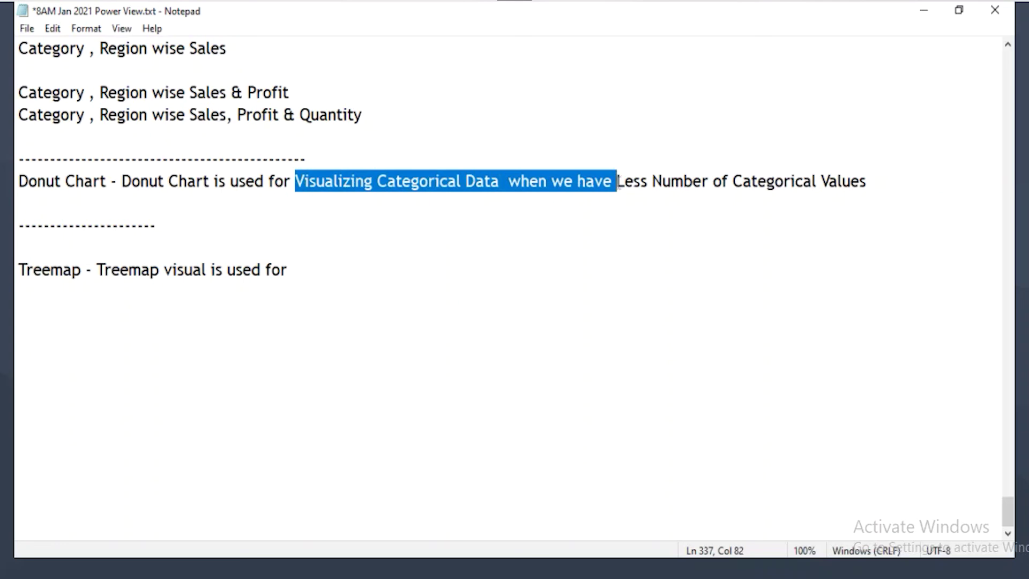
{"action": "key", "text": "ctrl+c"}
{"action": "left_click", "coordinate": [375, 280]}
{"action": "key", "text": "ctrl+v"}
{"action": "left_click_drag", "start_coordinate": [177, 271], "coordinate": [570, 263]}
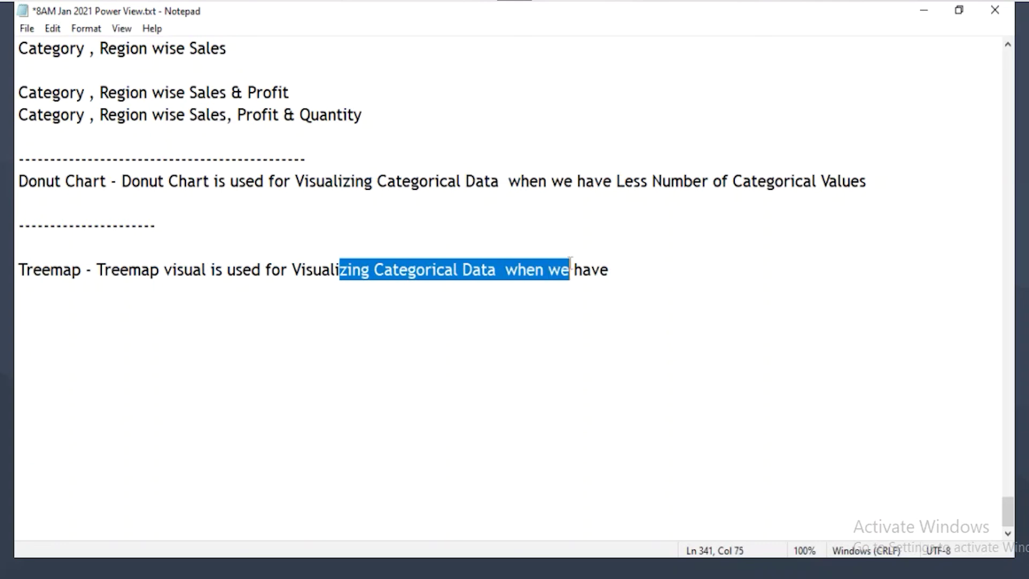
{"action": "left_click", "coordinate": [616, 278]}
{"action": "type", "text": "Me"}
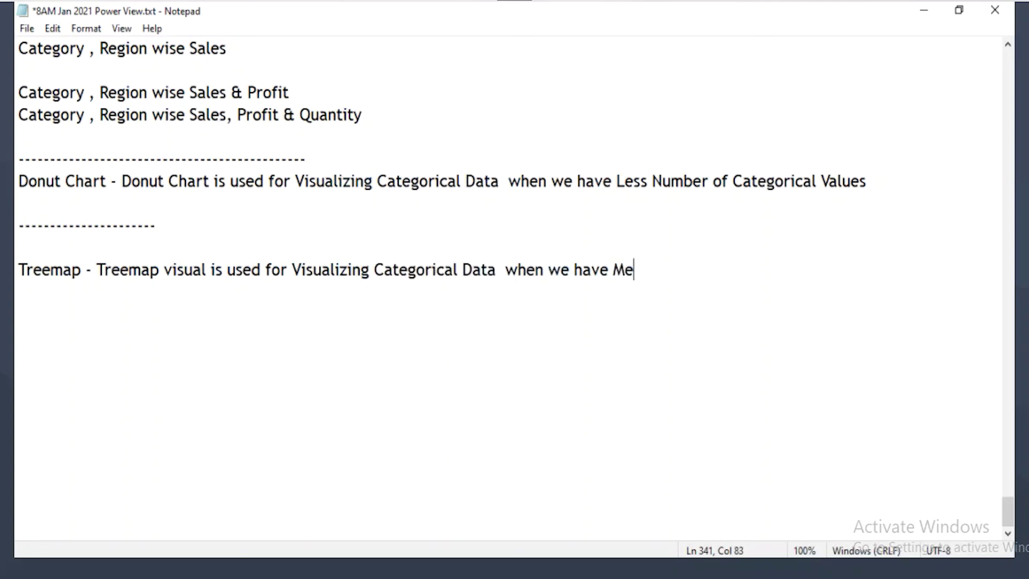
{"action": "type", "text": "dium Number of Categorical Val"}
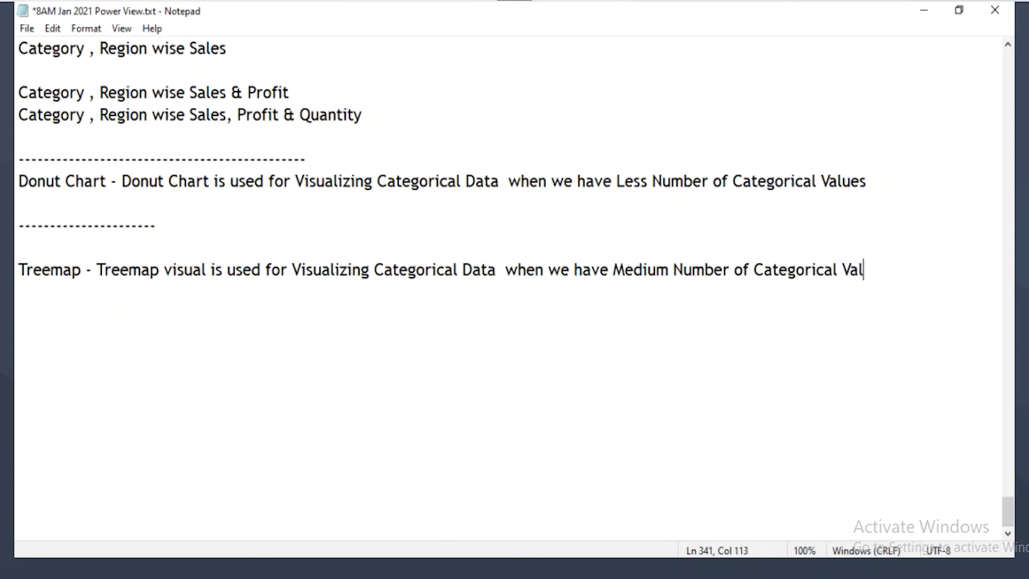
{"action": "type", "text": "ues"}
- Compare the Donut Chart and Treemap definitions in the notes, highlighting their wording on the number of categorical values
{"action": "left_click_drag", "start_coordinate": [871, 181], "coordinate": [101, 182]}
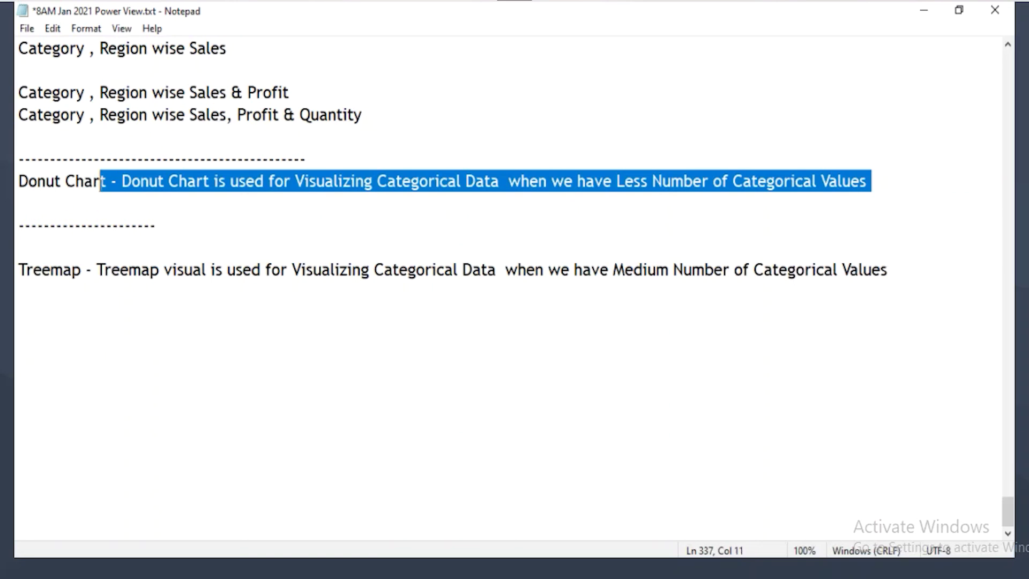
{"action": "left_click_drag", "start_coordinate": [656, 270], "coordinate": [879, 271]}
{"action": "key", "text": "Home"}
{"action": "key", "text": "shift+Right"}
{"action": "key", "text": "shift+Right"}
{"action": "key", "text": "shift+Right"}
{"action": "key", "text": "shift+Right"}
{"action": "key", "text": "shift+Right"}
{"action": "key", "text": "shift+Right"}
{"action": "key", "text": "shift+Right"}
- Switch back to Power BI Desktop and insert a pie chart on Page 9 with Sub-Category as legend and Sales as values
{"action": "key", "text": "alt+Tab"}
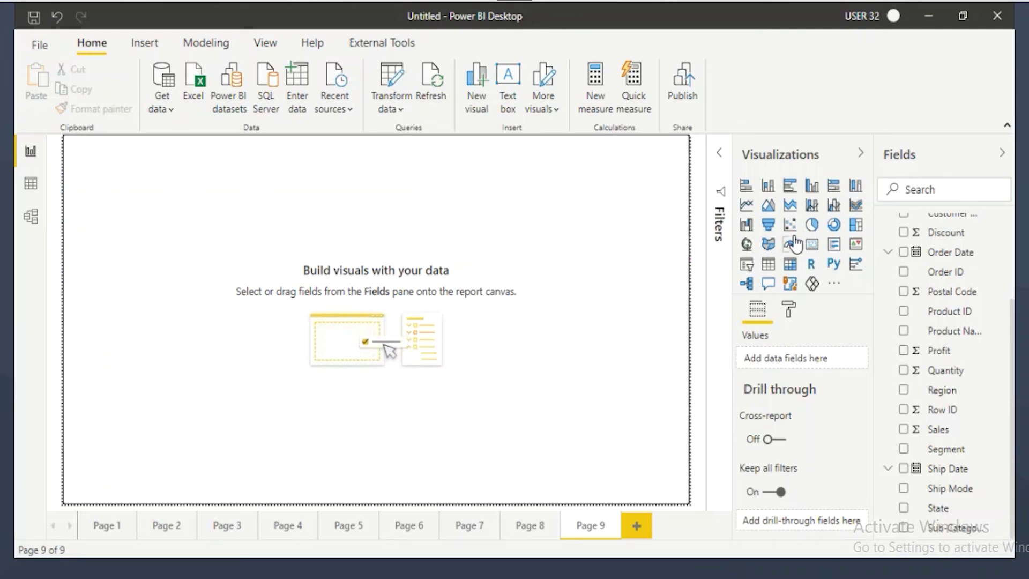
{"action": "left_click", "coordinate": [811, 225]}
{"action": "left_click", "coordinate": [265, 44]}
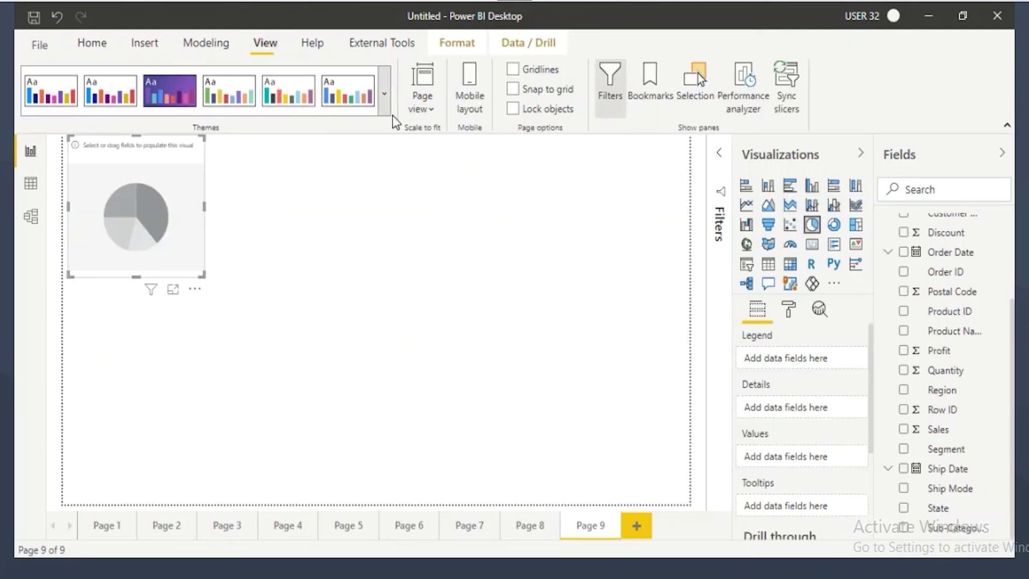
{"action": "left_click", "coordinate": [418, 102]}
{"action": "left_click", "coordinate": [411, 189]}
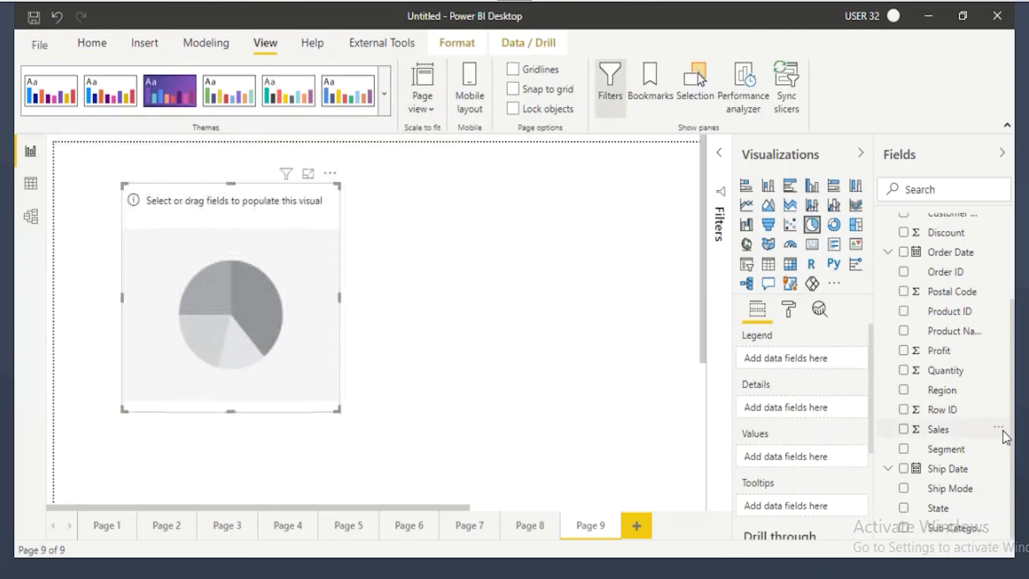
{"action": "left_click_drag", "start_coordinate": [954, 536], "coordinate": [785, 357]}
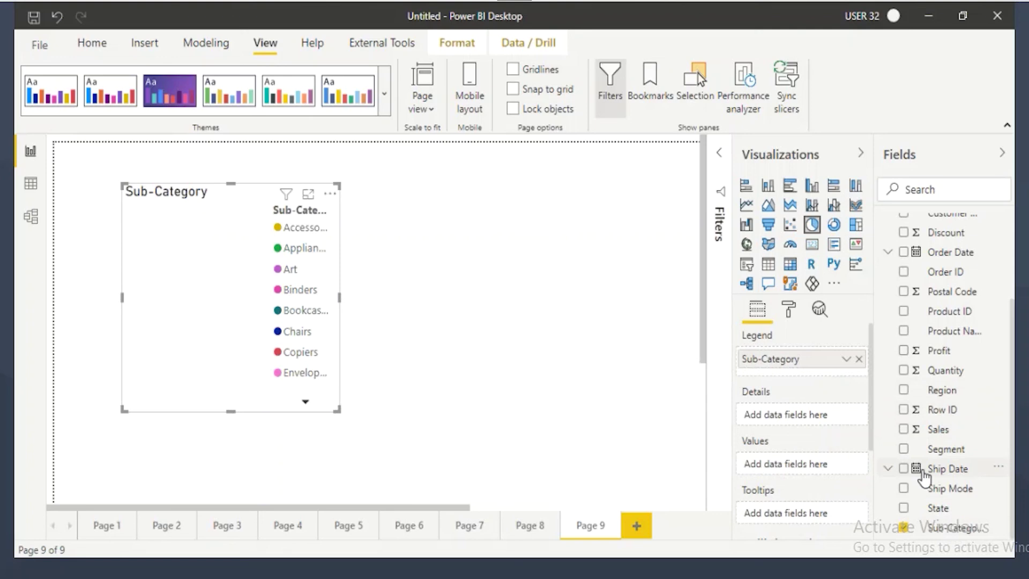
{"action": "left_click_drag", "start_coordinate": [937, 430], "coordinate": [773, 470]}
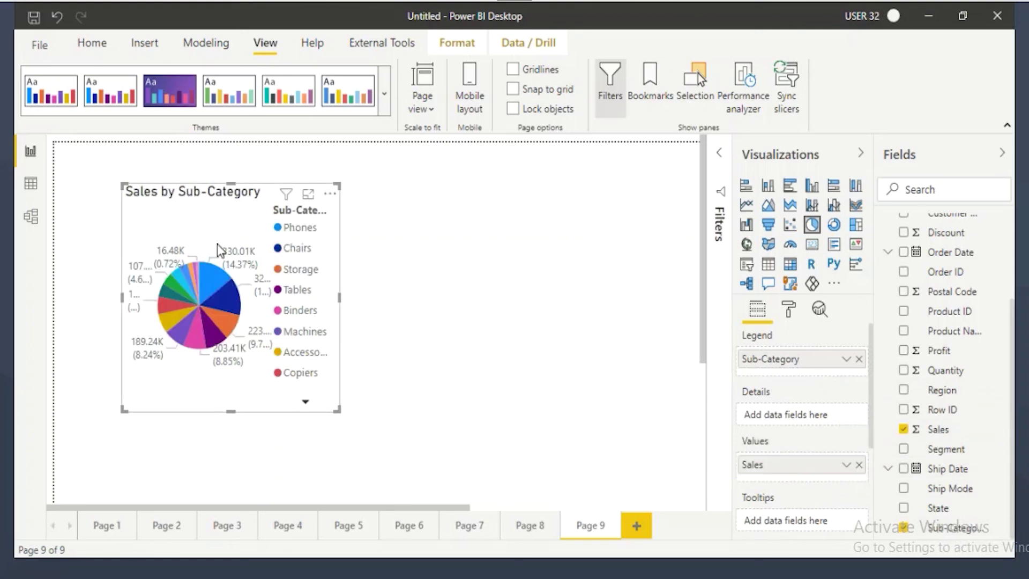